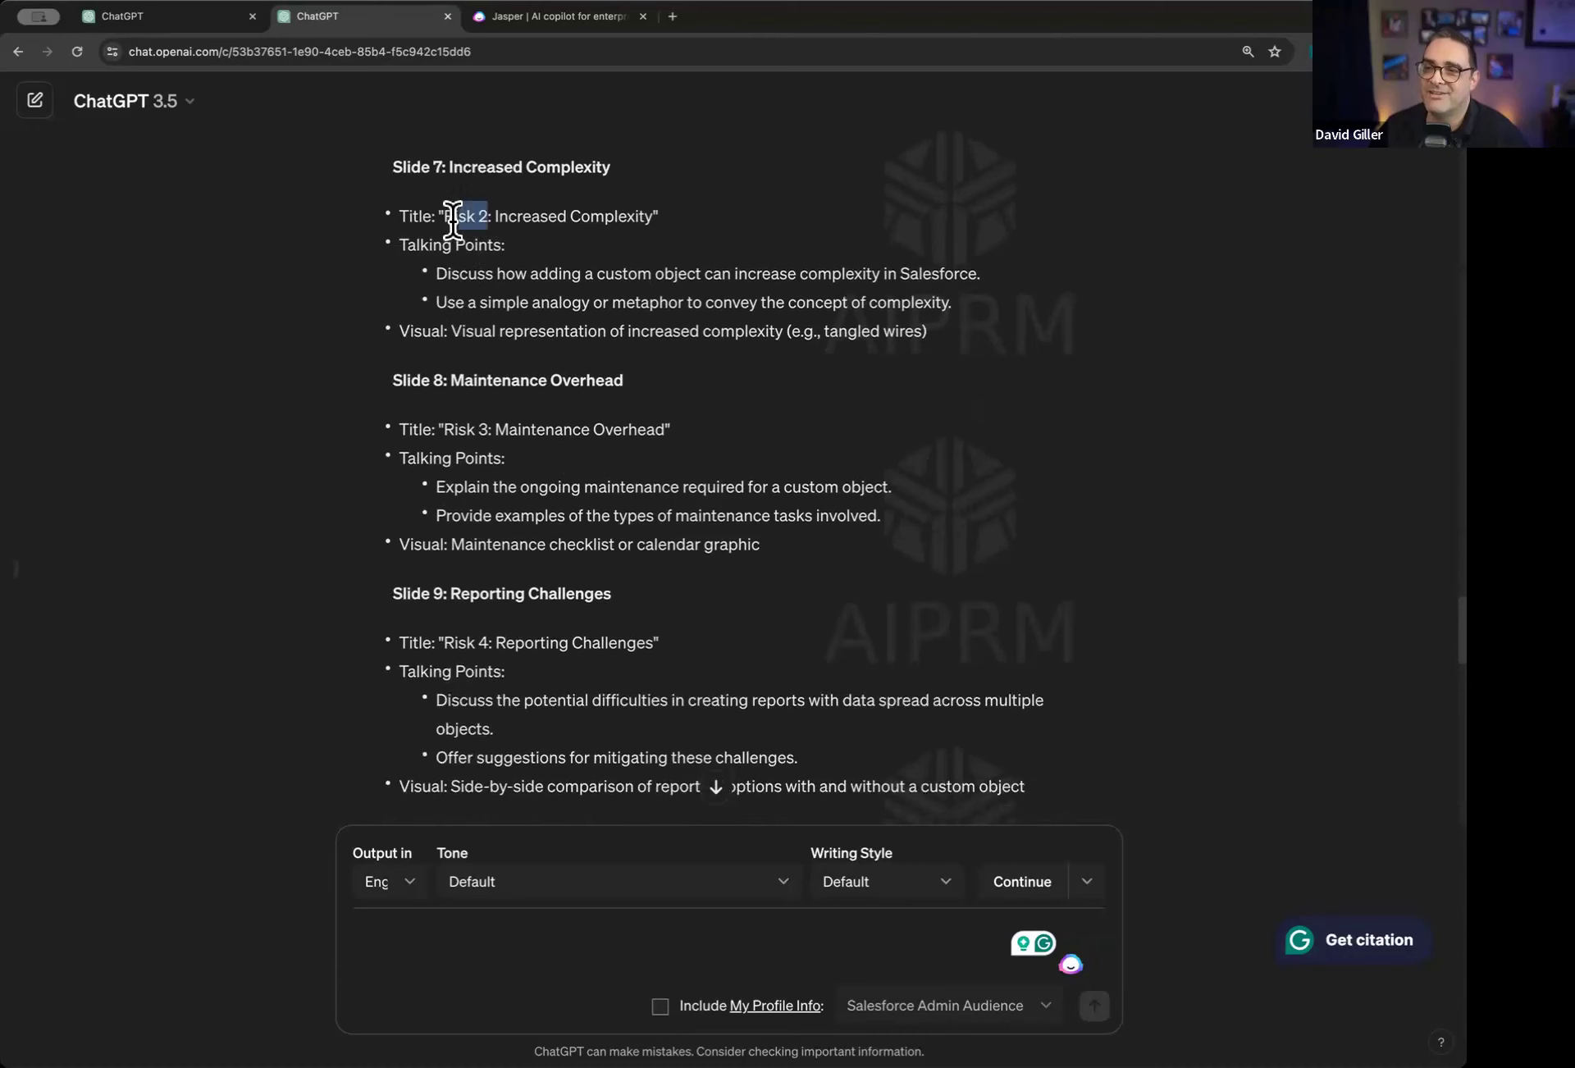
# Review the presentation outline from slide 7 through the Q&A slide and speaker notes, including titles, talking points and suggested visuals
pyautogui.moveTo(487, 430); pyautogui.dragTo(443, 430)
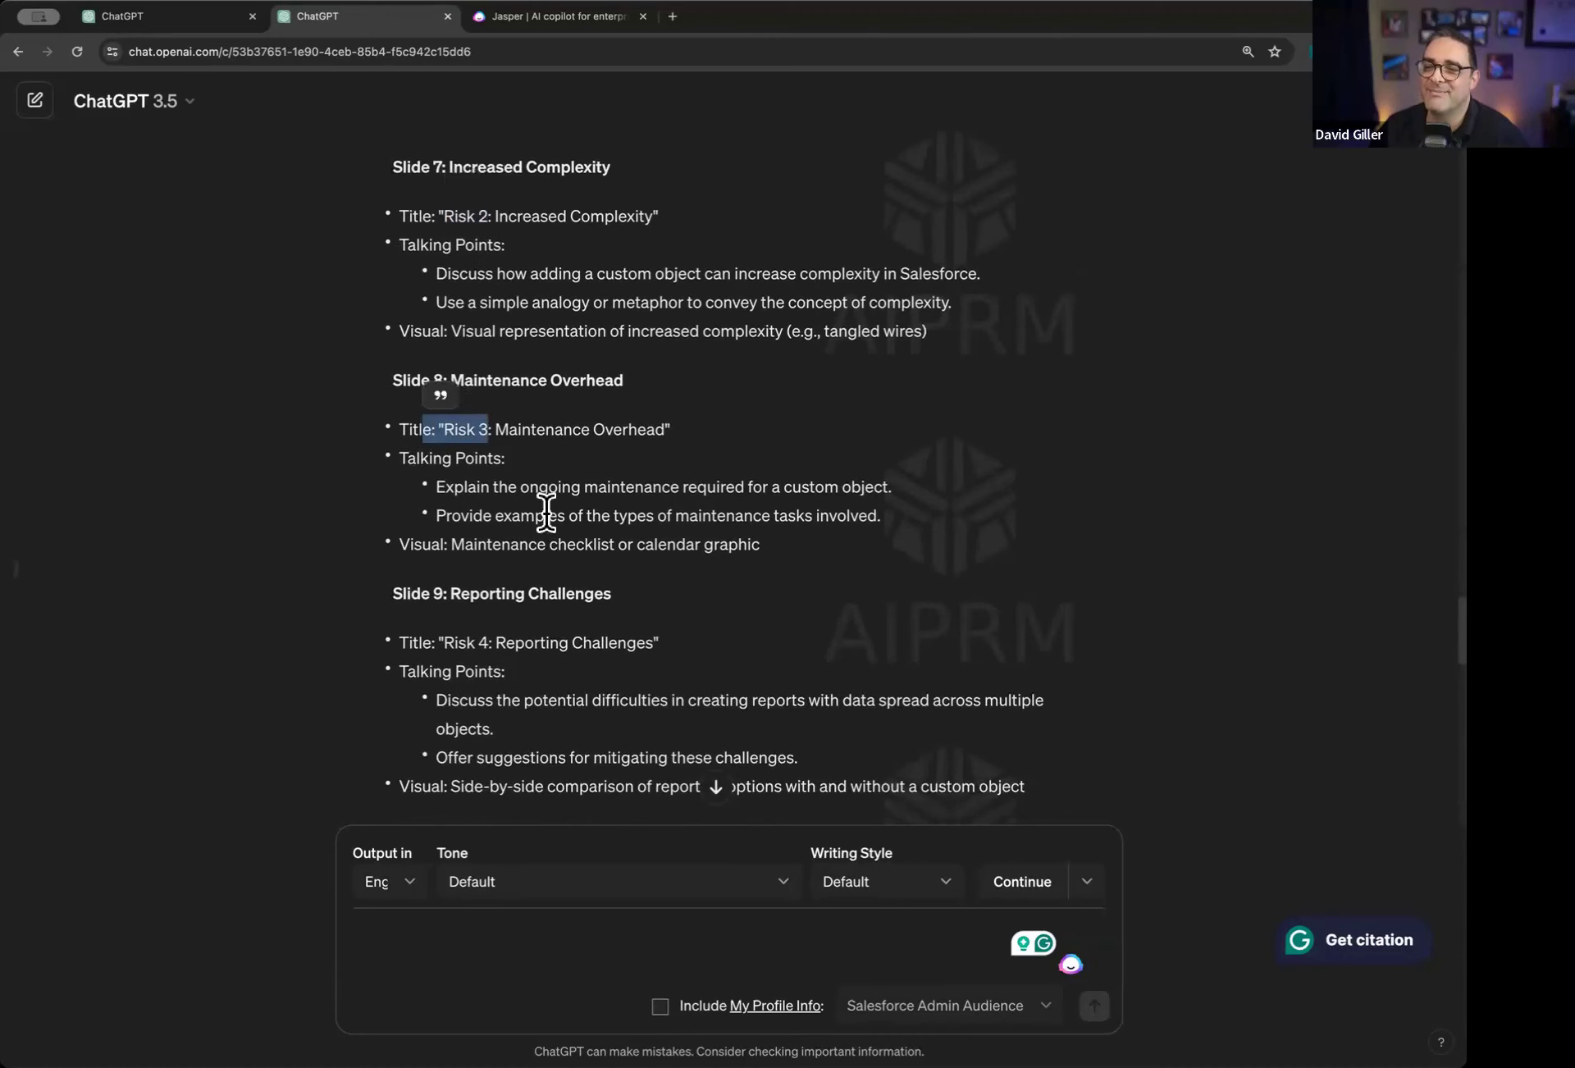
pyautogui.scroll(-4, 548, 535)
pyautogui.scroll(-4, 548, 535)
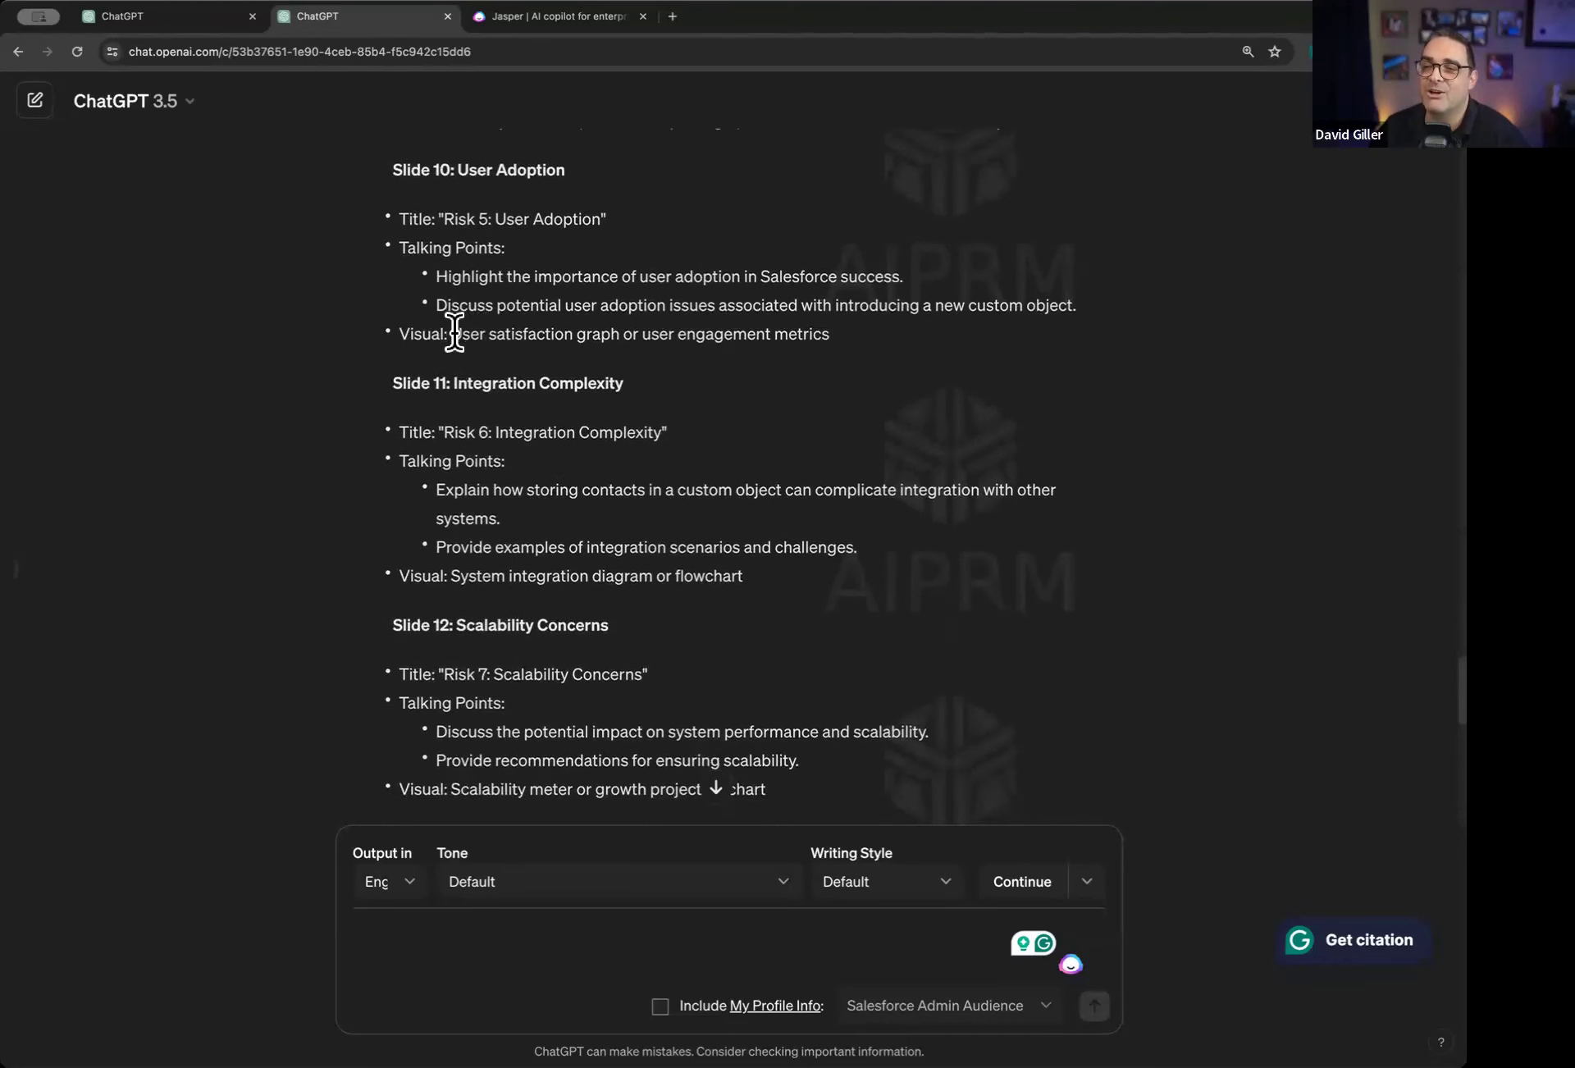
pyautogui.moveTo(451, 333); pyautogui.dragTo(904, 346)
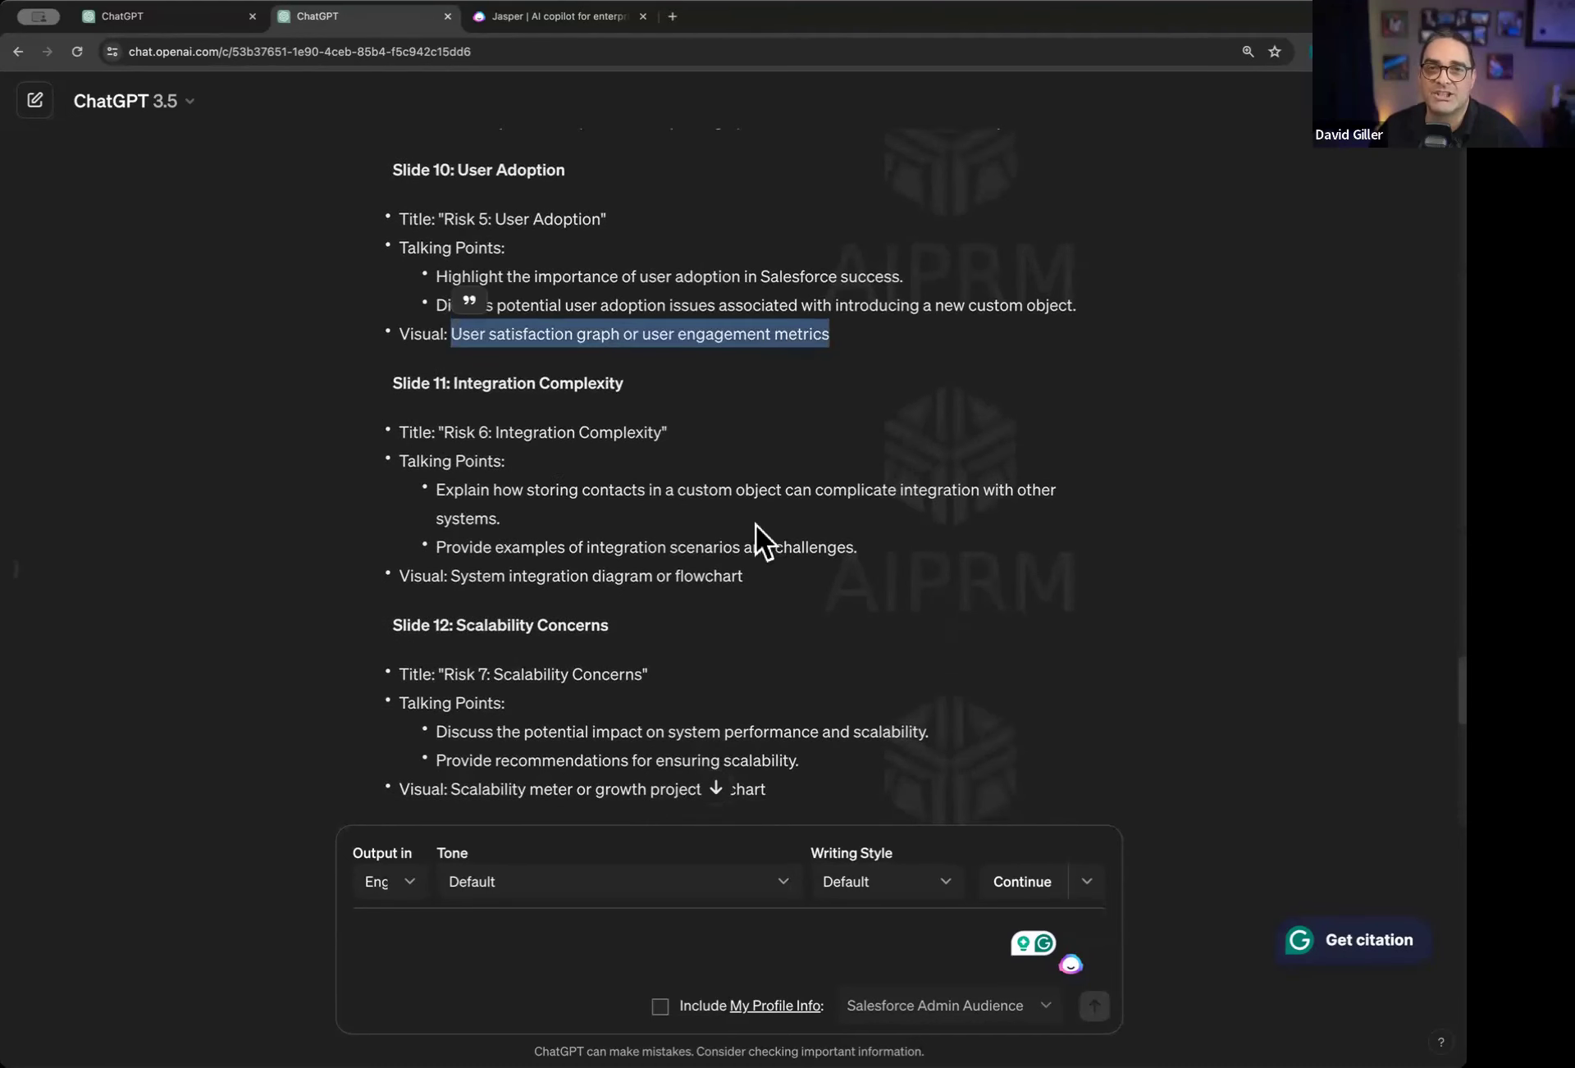
pyautogui.scroll(-2, 755, 523)
pyautogui.scroll(-9, 756, 528)
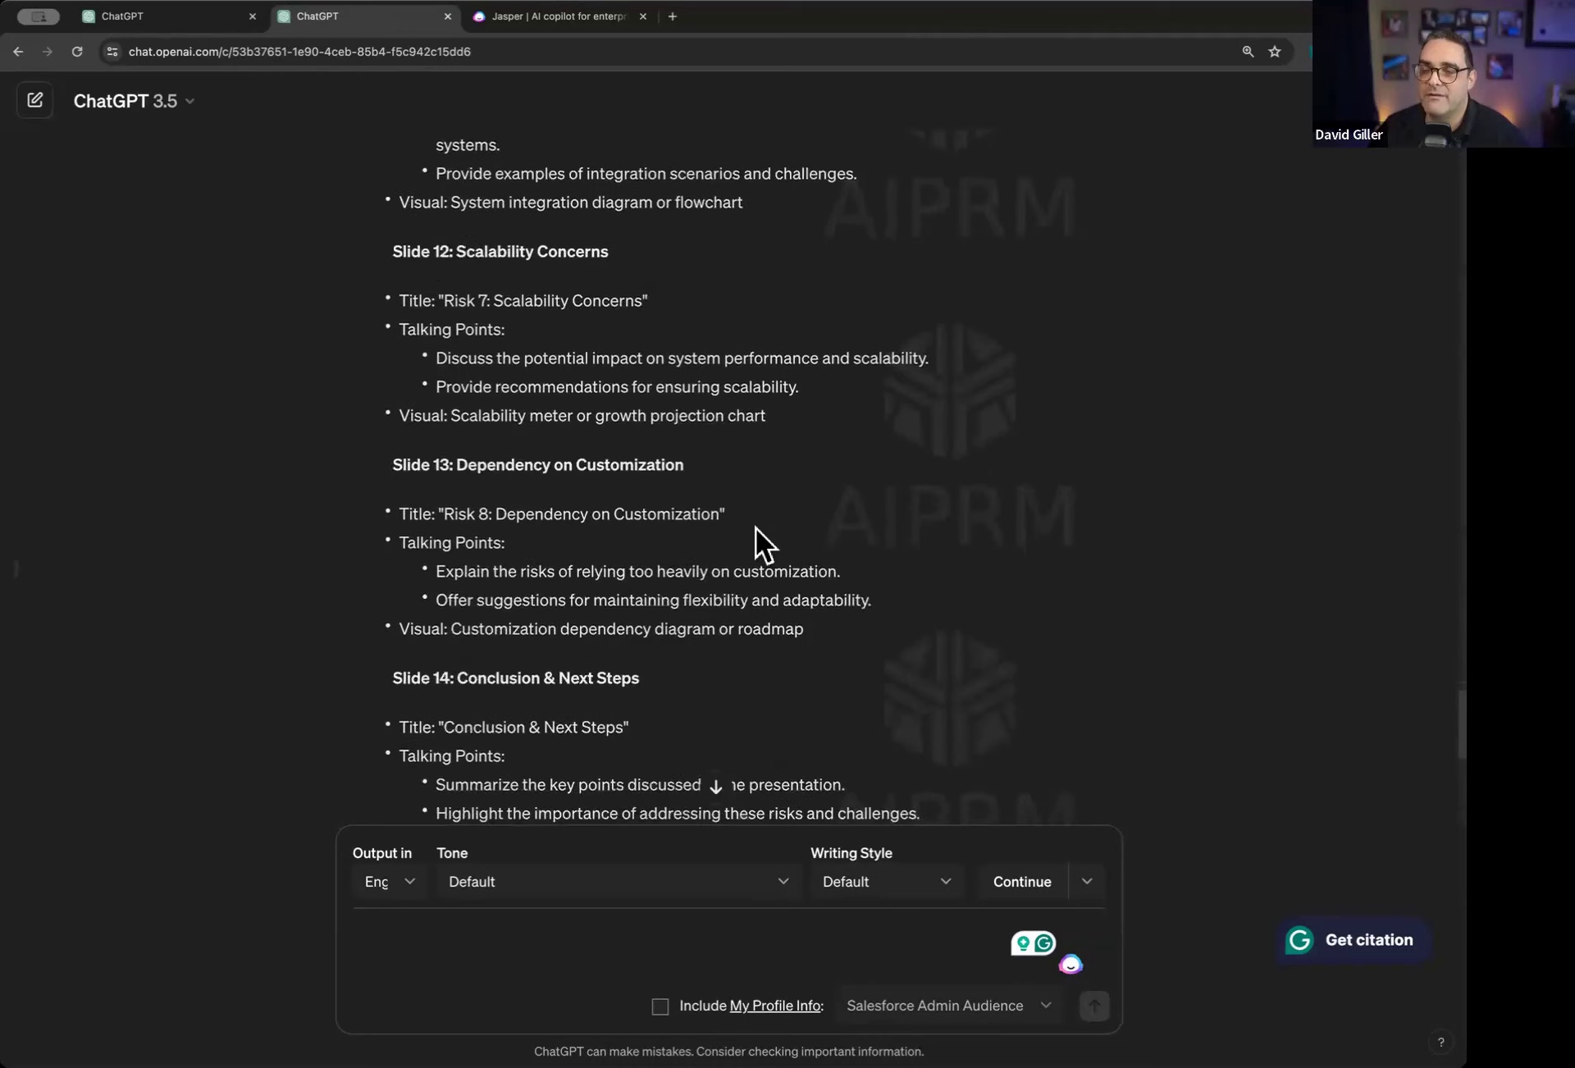
pyautogui.scroll(-3, 755, 529)
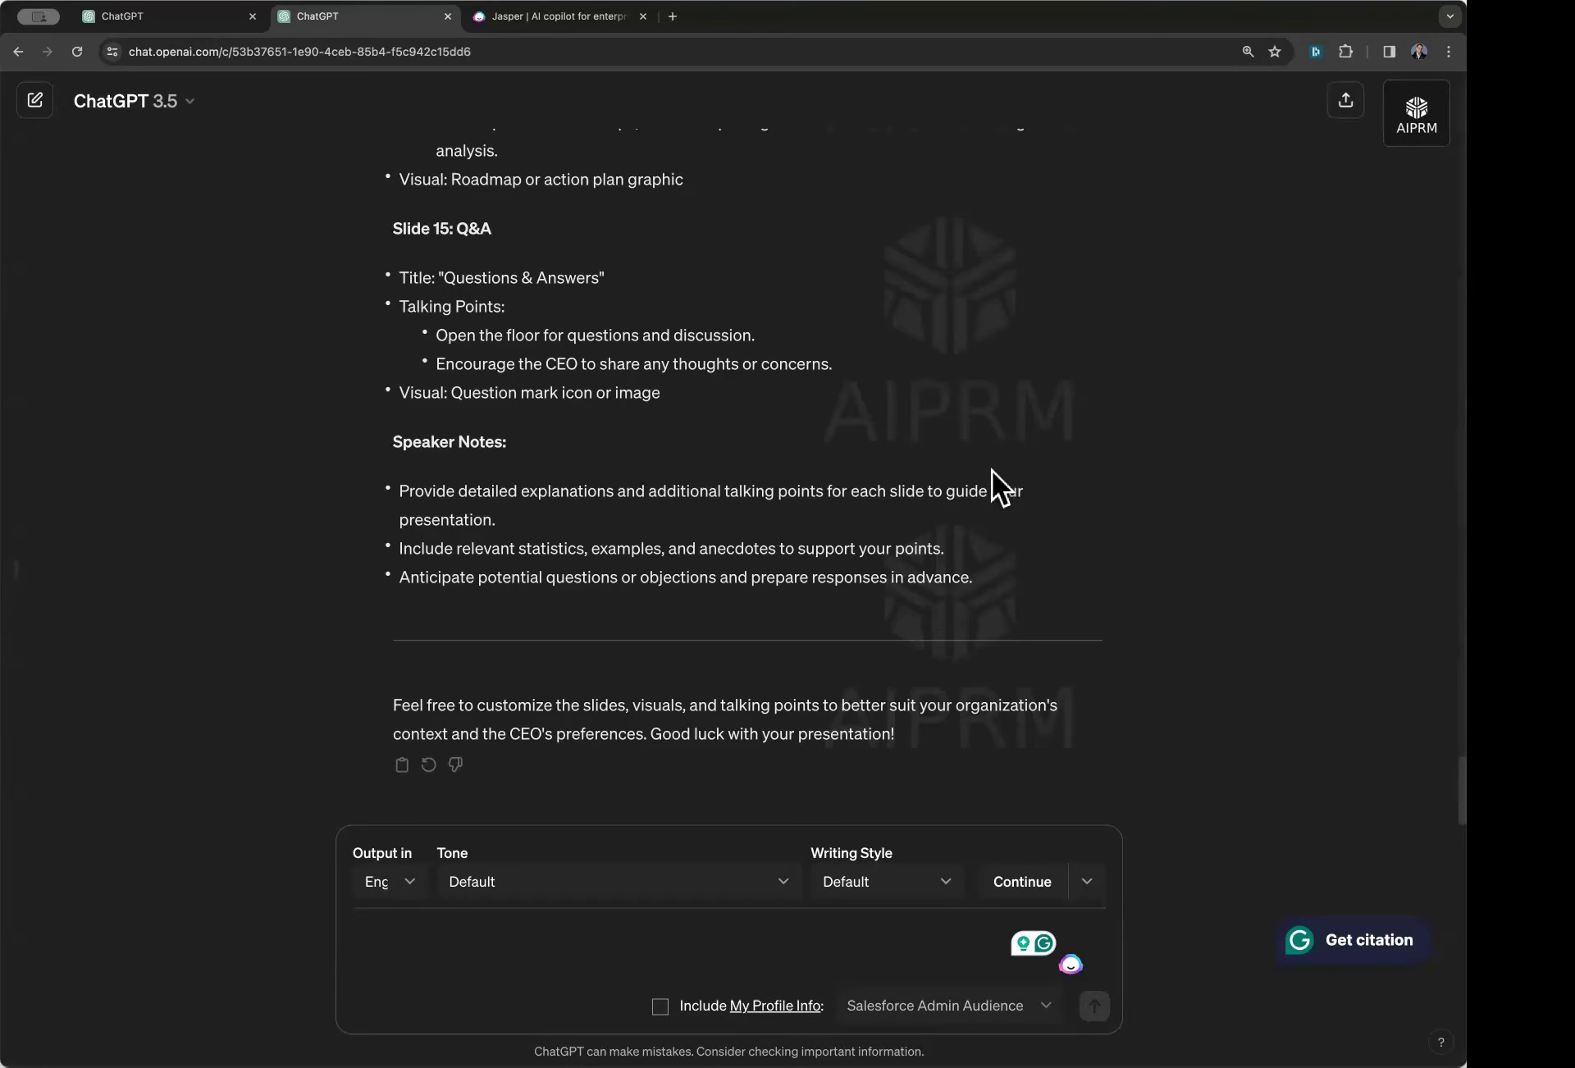
# Quote the whole rewritten email for the non-technical CEO, from the greeting to the sign-off, as the text to reply to
pyautogui.scroll(20, 992, 463)
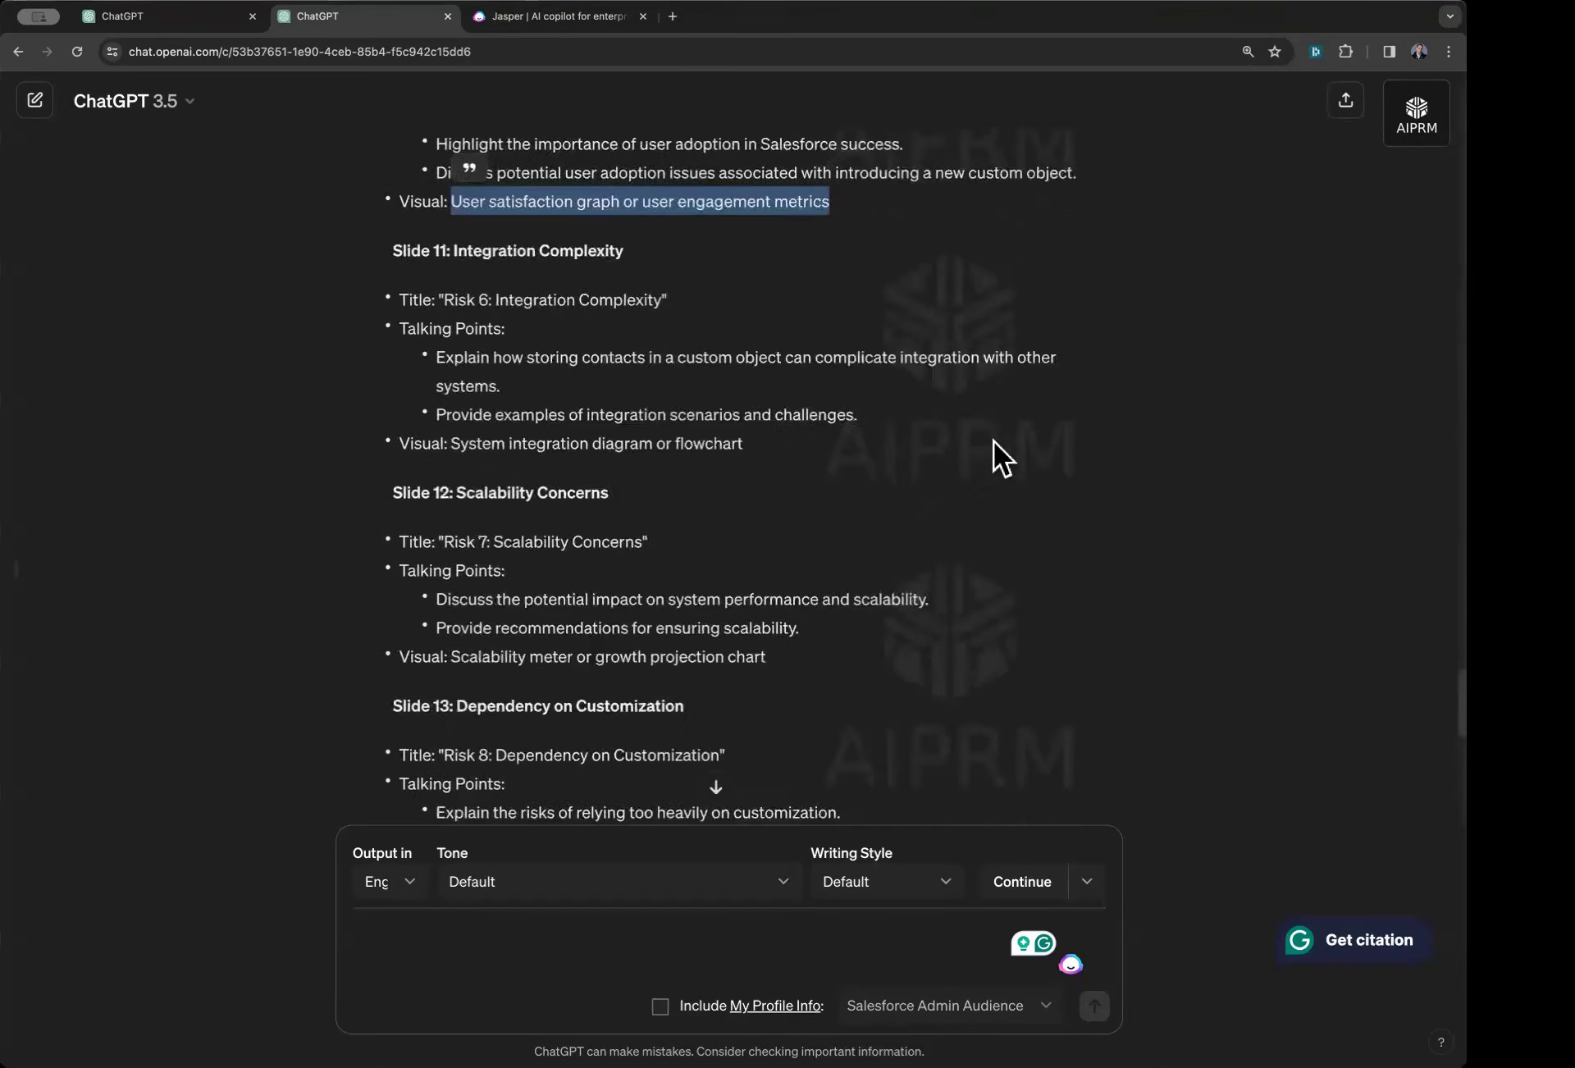
pyautogui.scroll(10, 988, 480)
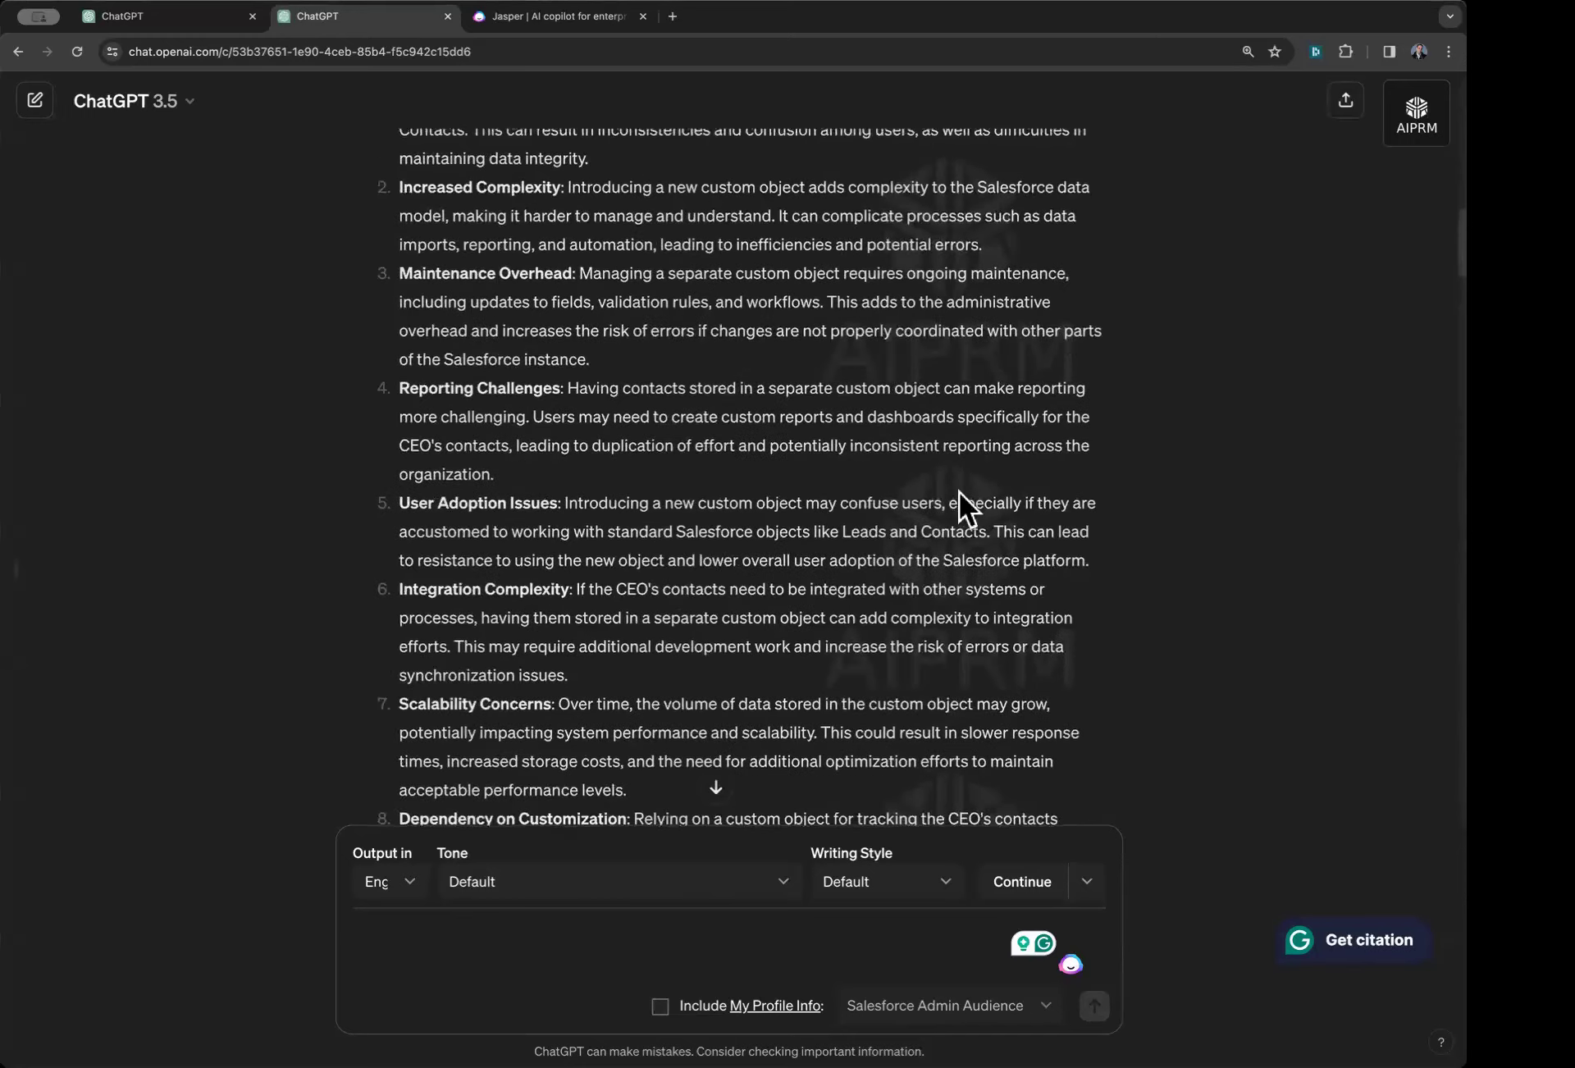
pyautogui.scroll(-15, 958, 490)
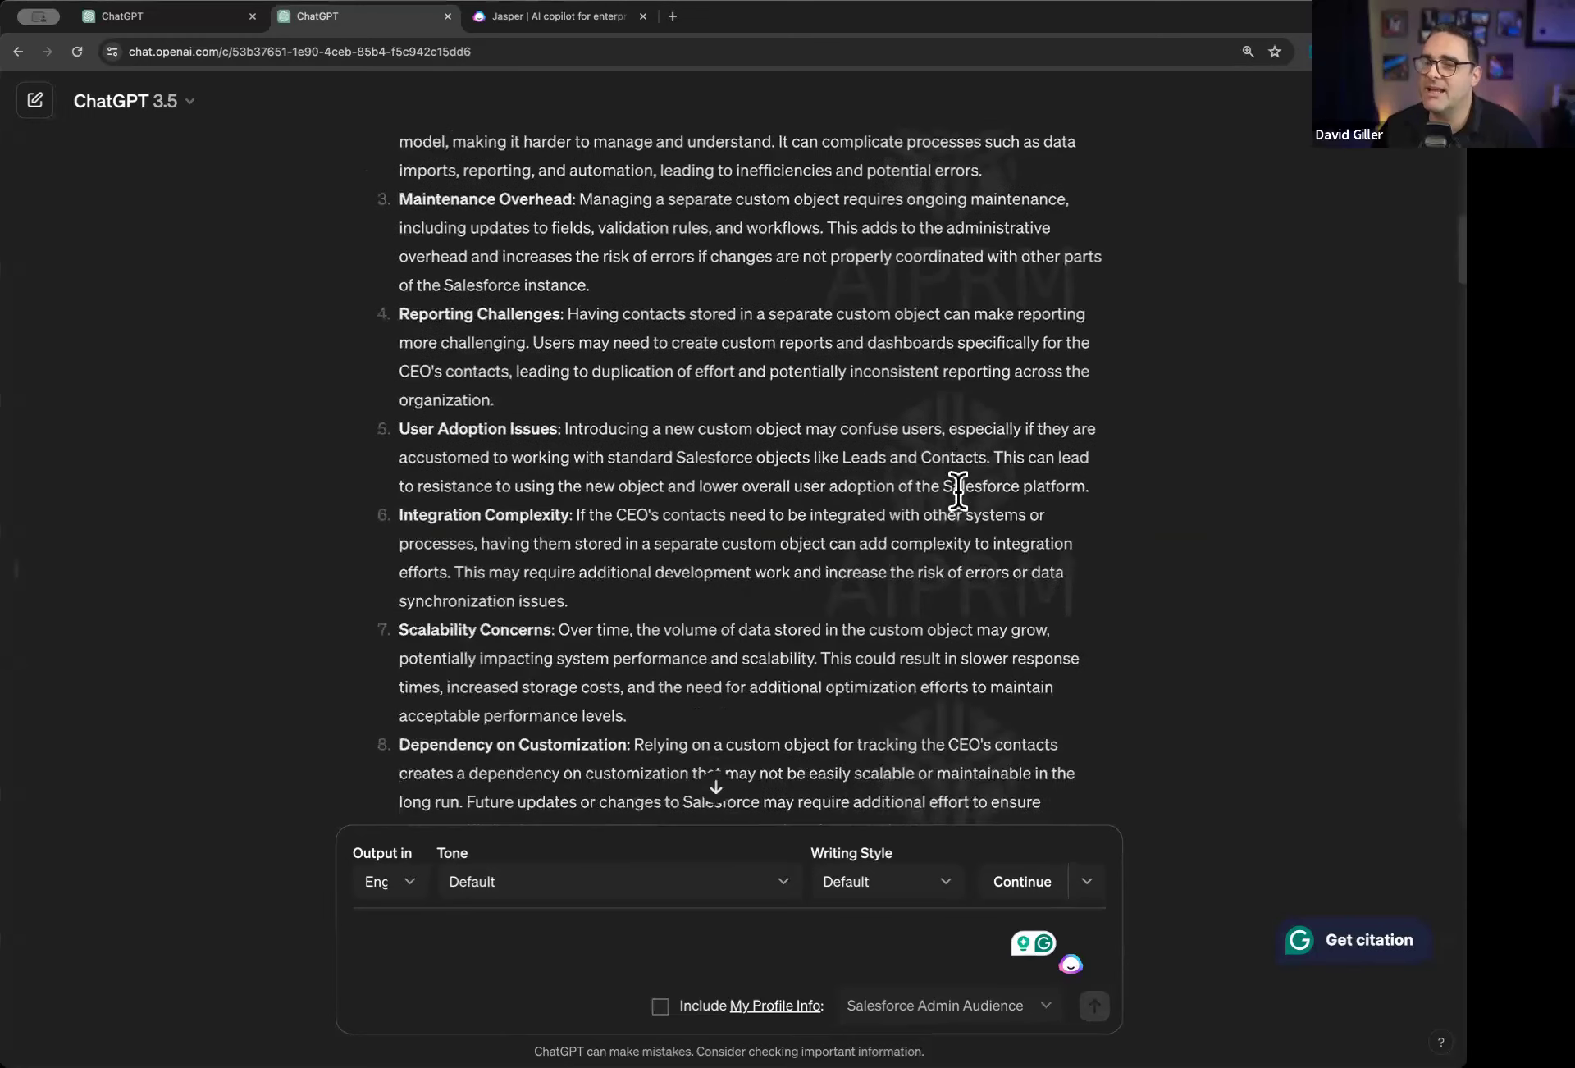
pyautogui.scroll(-5, 957, 489)
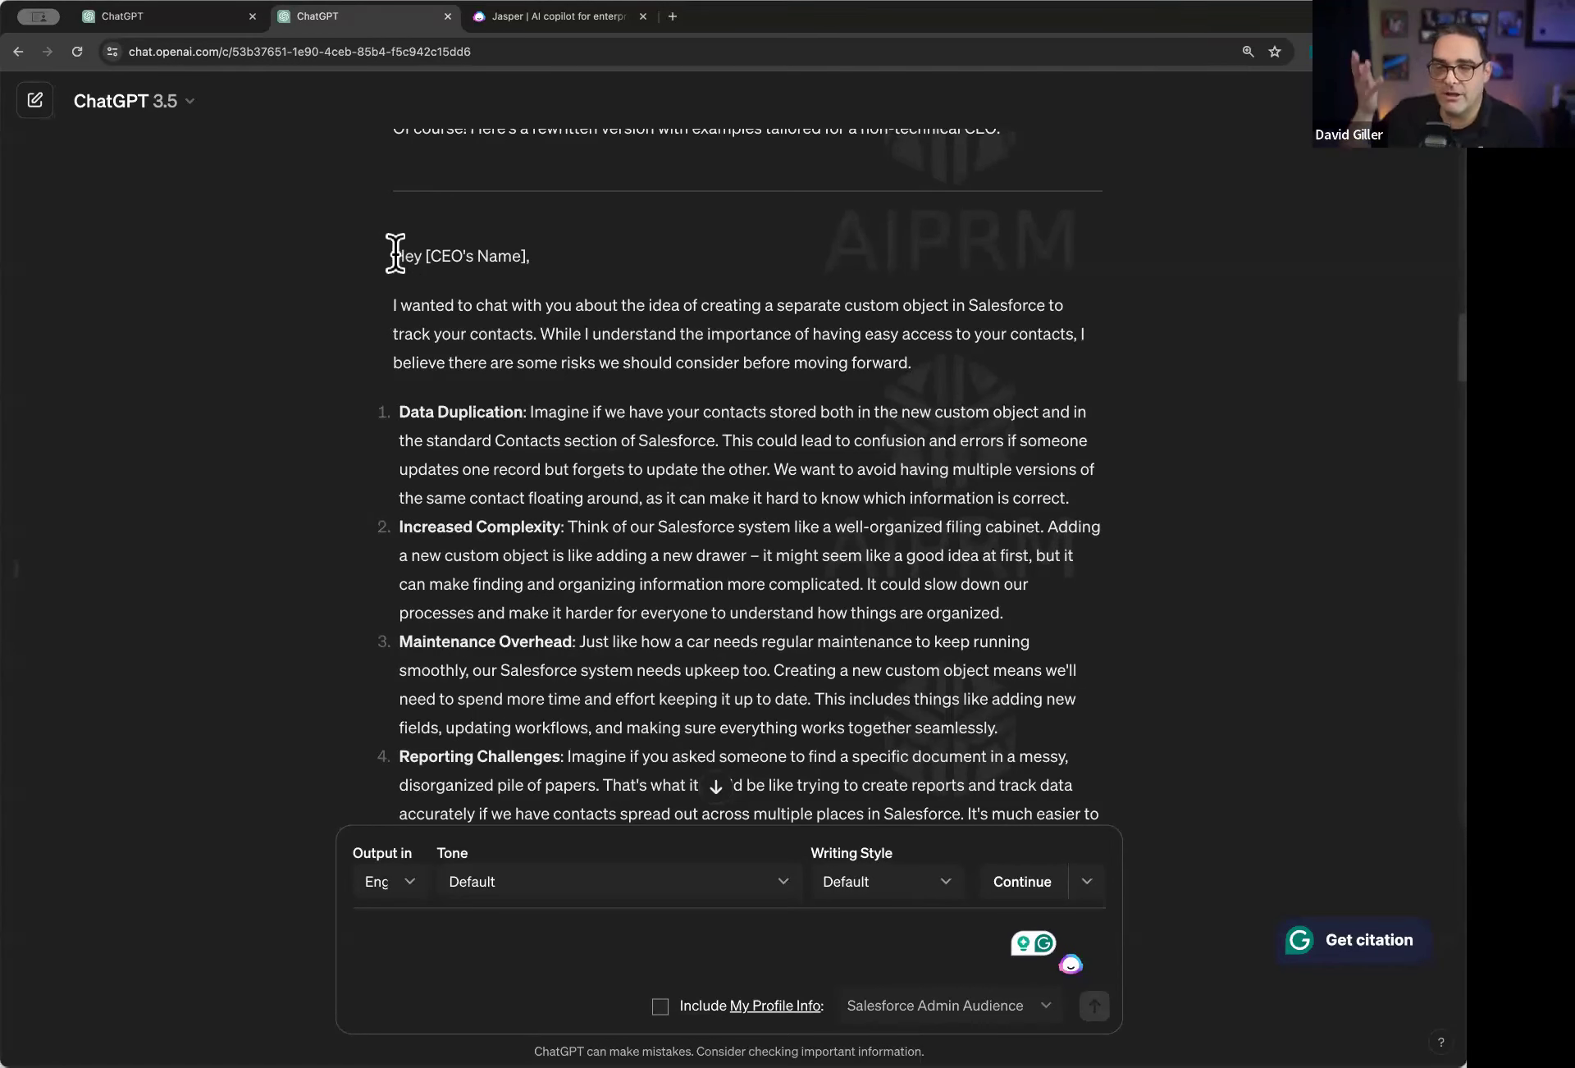
pyautogui.moveTo(396, 254); pyautogui.dragTo(576, 762)
pyautogui.scroll(-3, 605, 584)
pyautogui.scroll(-5, 599, 584)
pyautogui.scroll(1, 597, 583)
pyautogui.scroll(10, 594, 471)
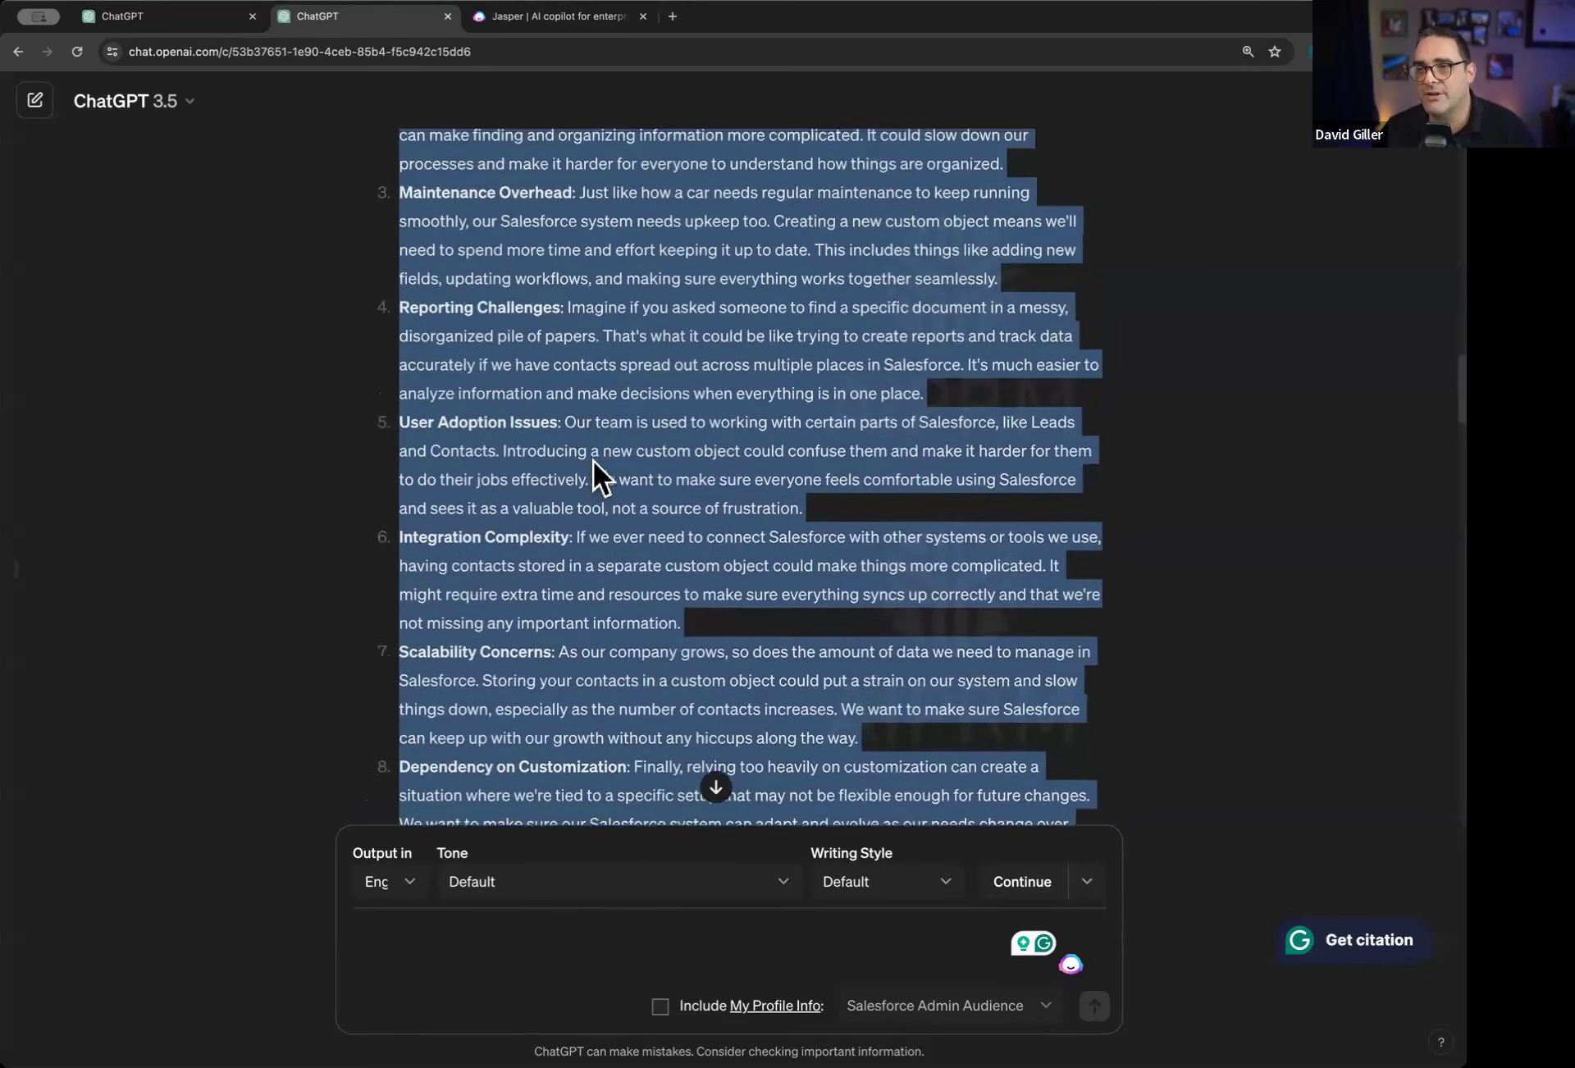
pyautogui.scroll(1, 595, 455)
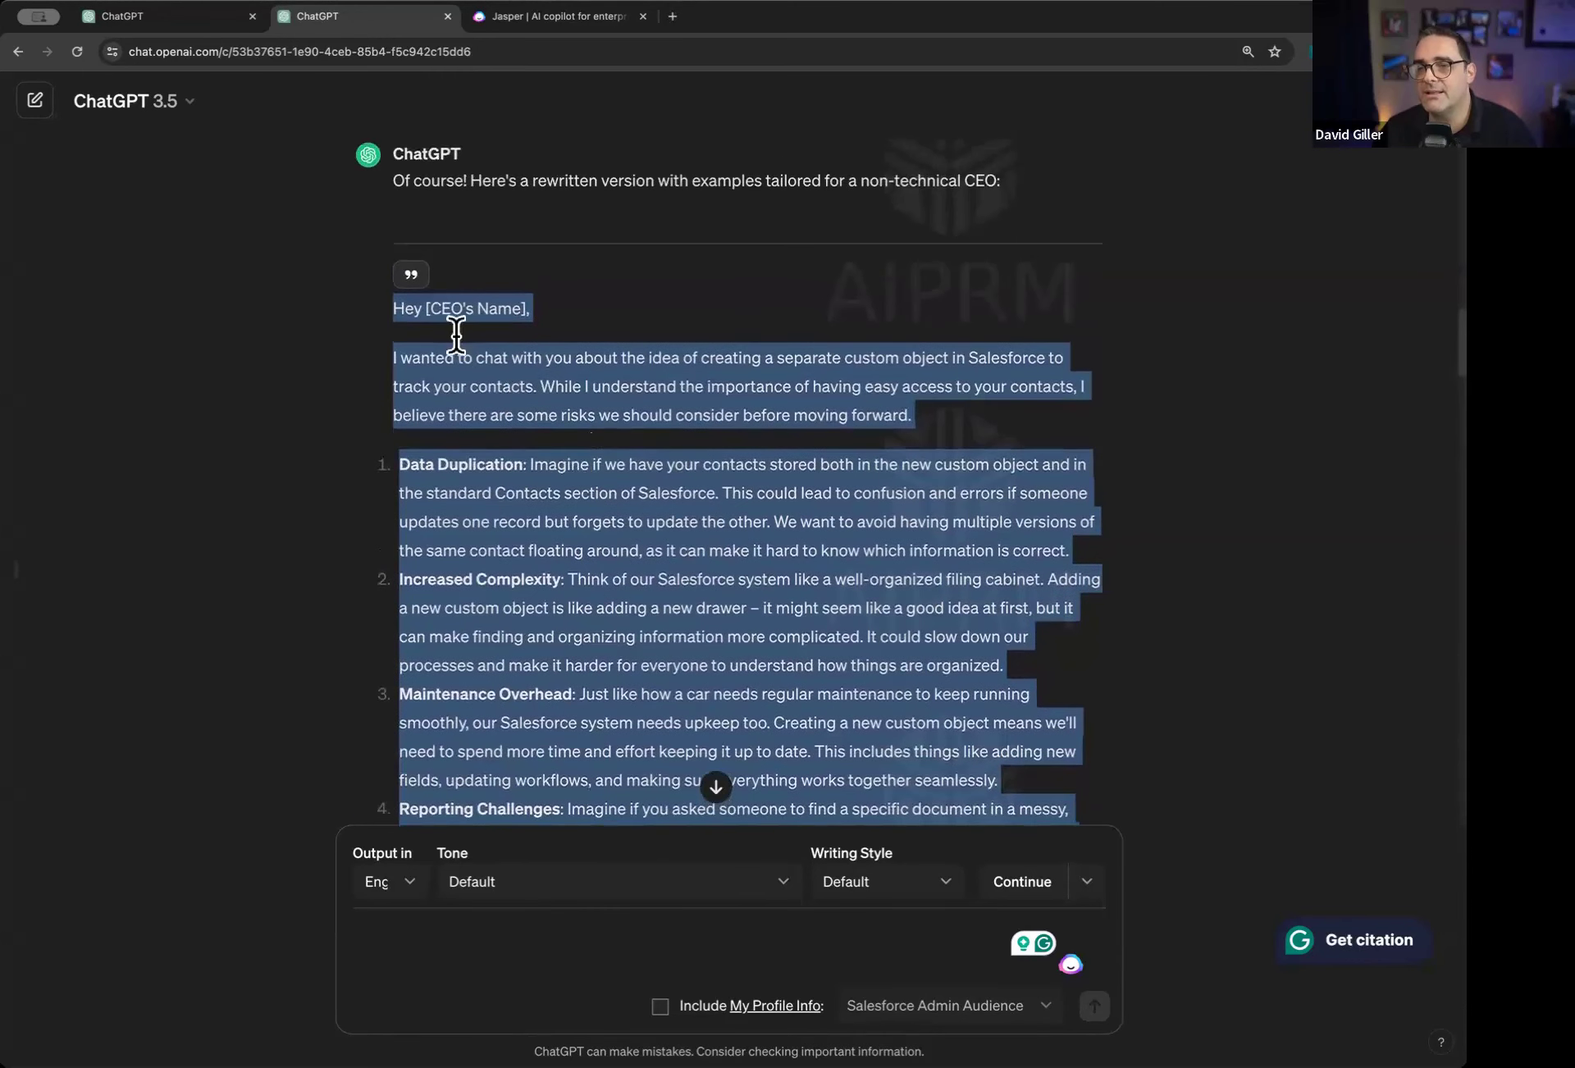
pyautogui.click(410, 277)
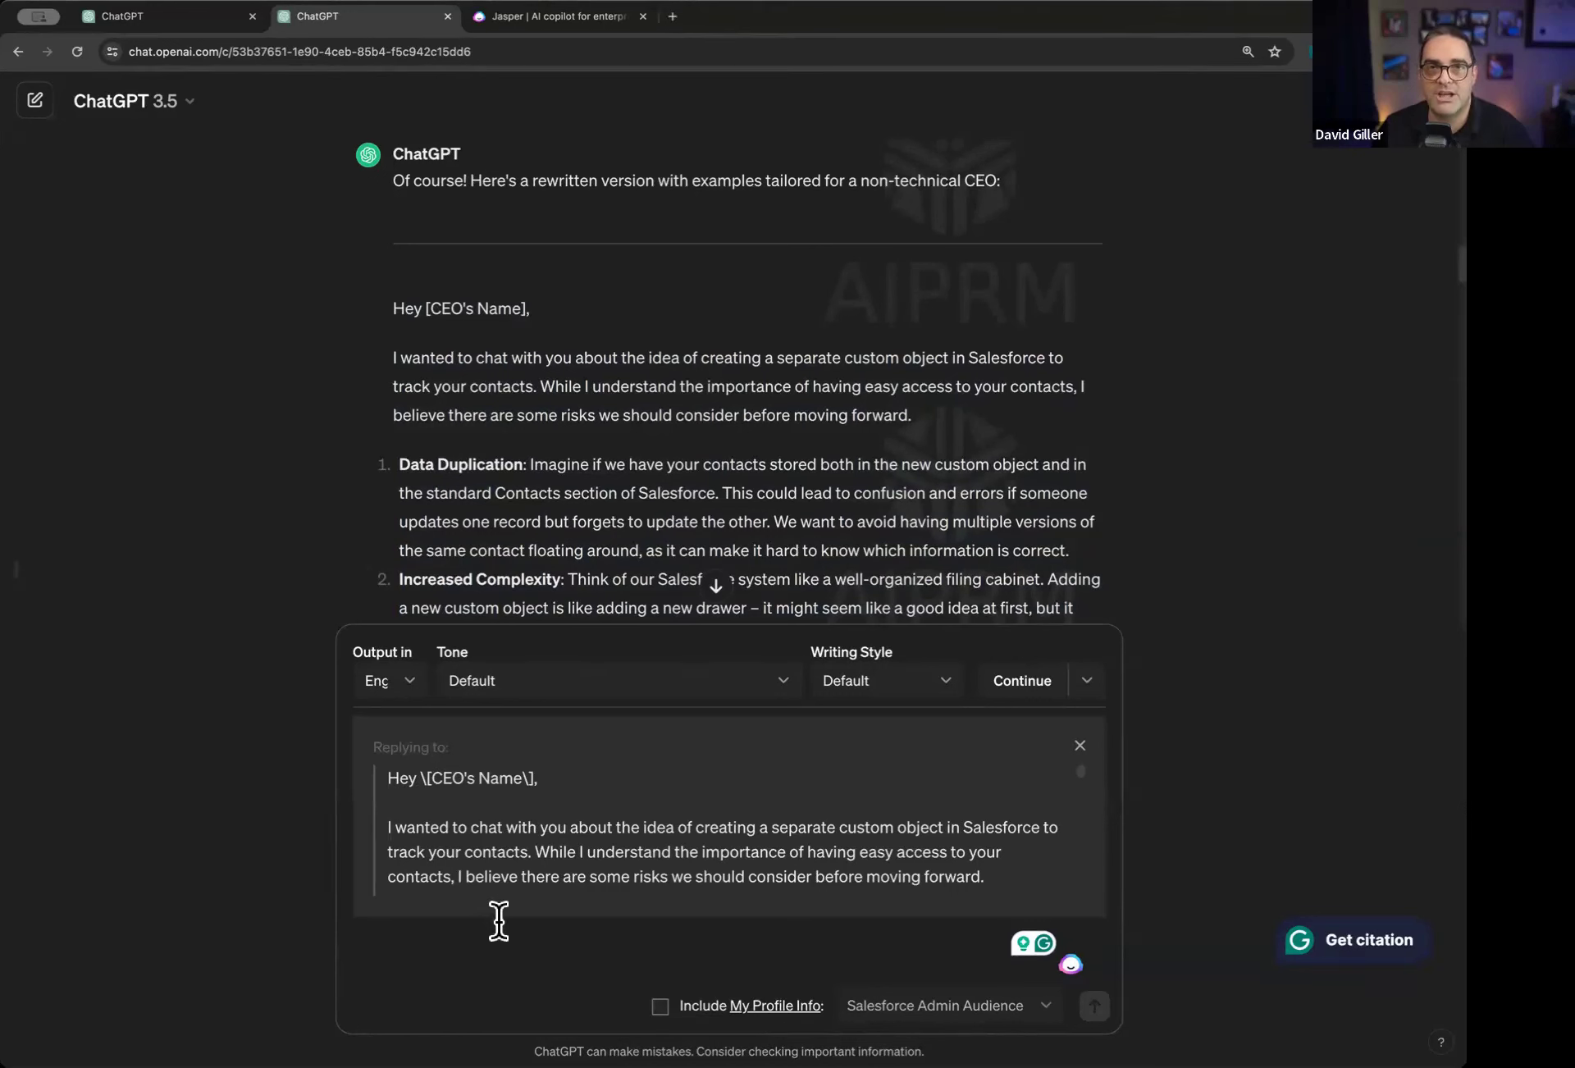
# Send the prompt "Let's go back to exploring this email. Can you help me make it more concise?" with the quoted email
pyautogui.scroll(-5, 566, 845)
pyautogui.scroll(-15, 568, 845)
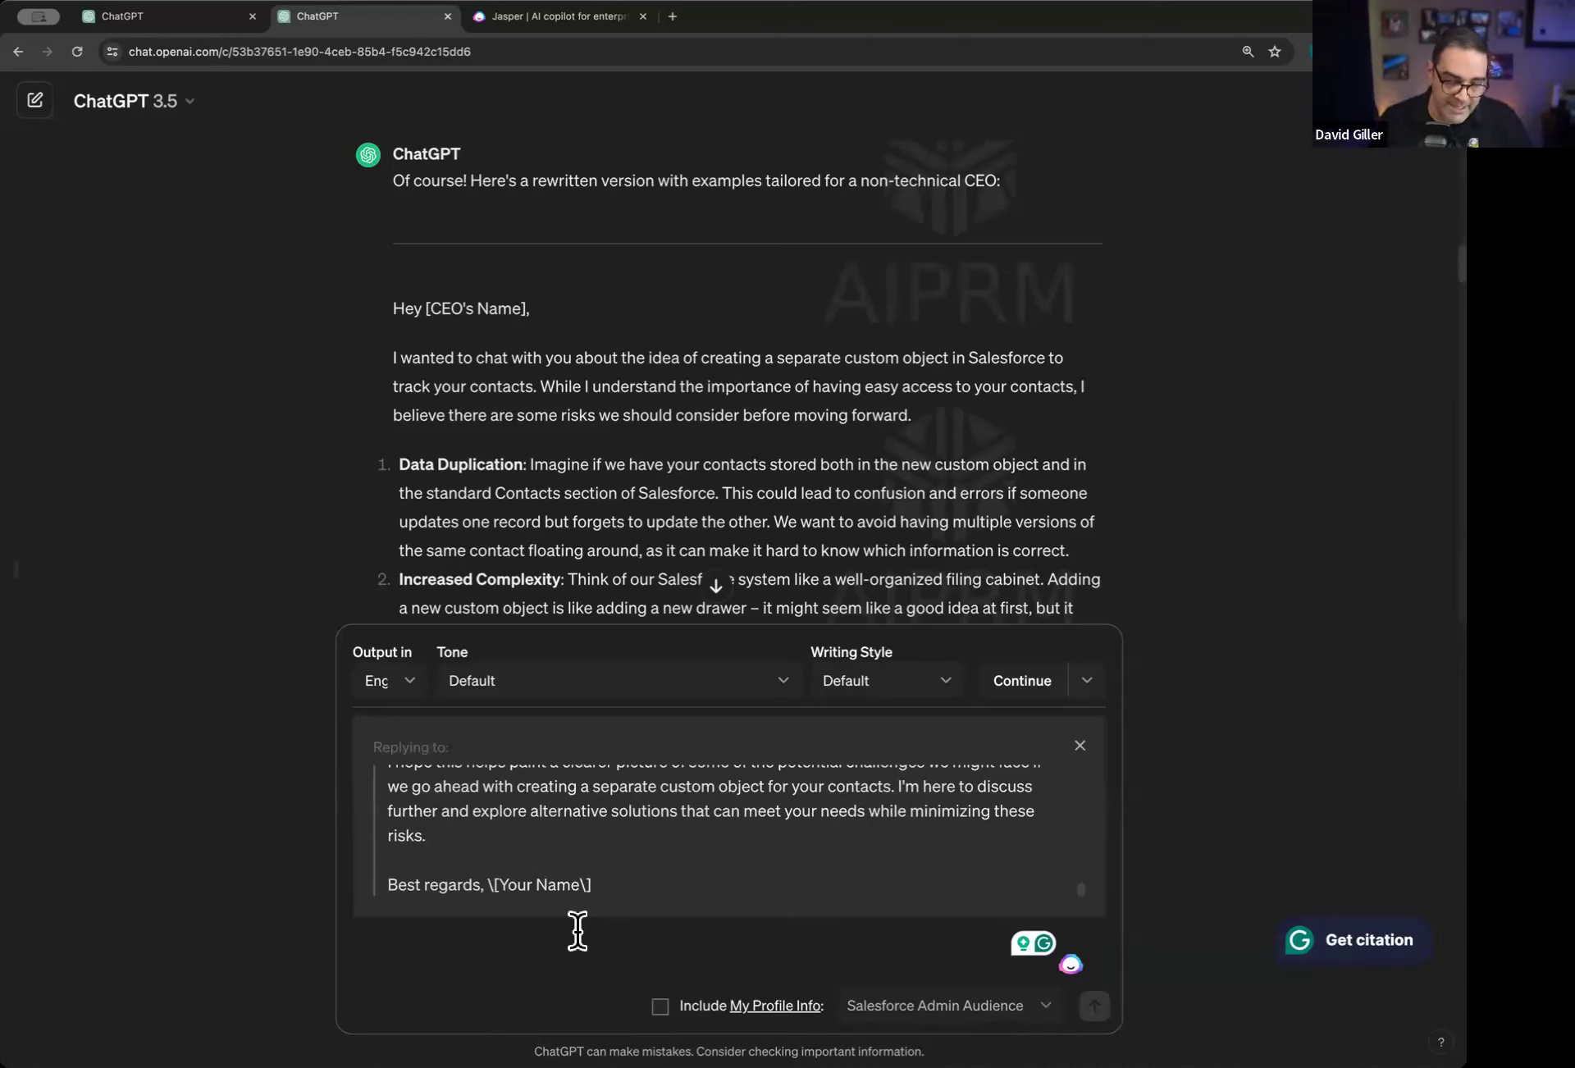
pyautogui.write("Let's go back to exploring this emai")
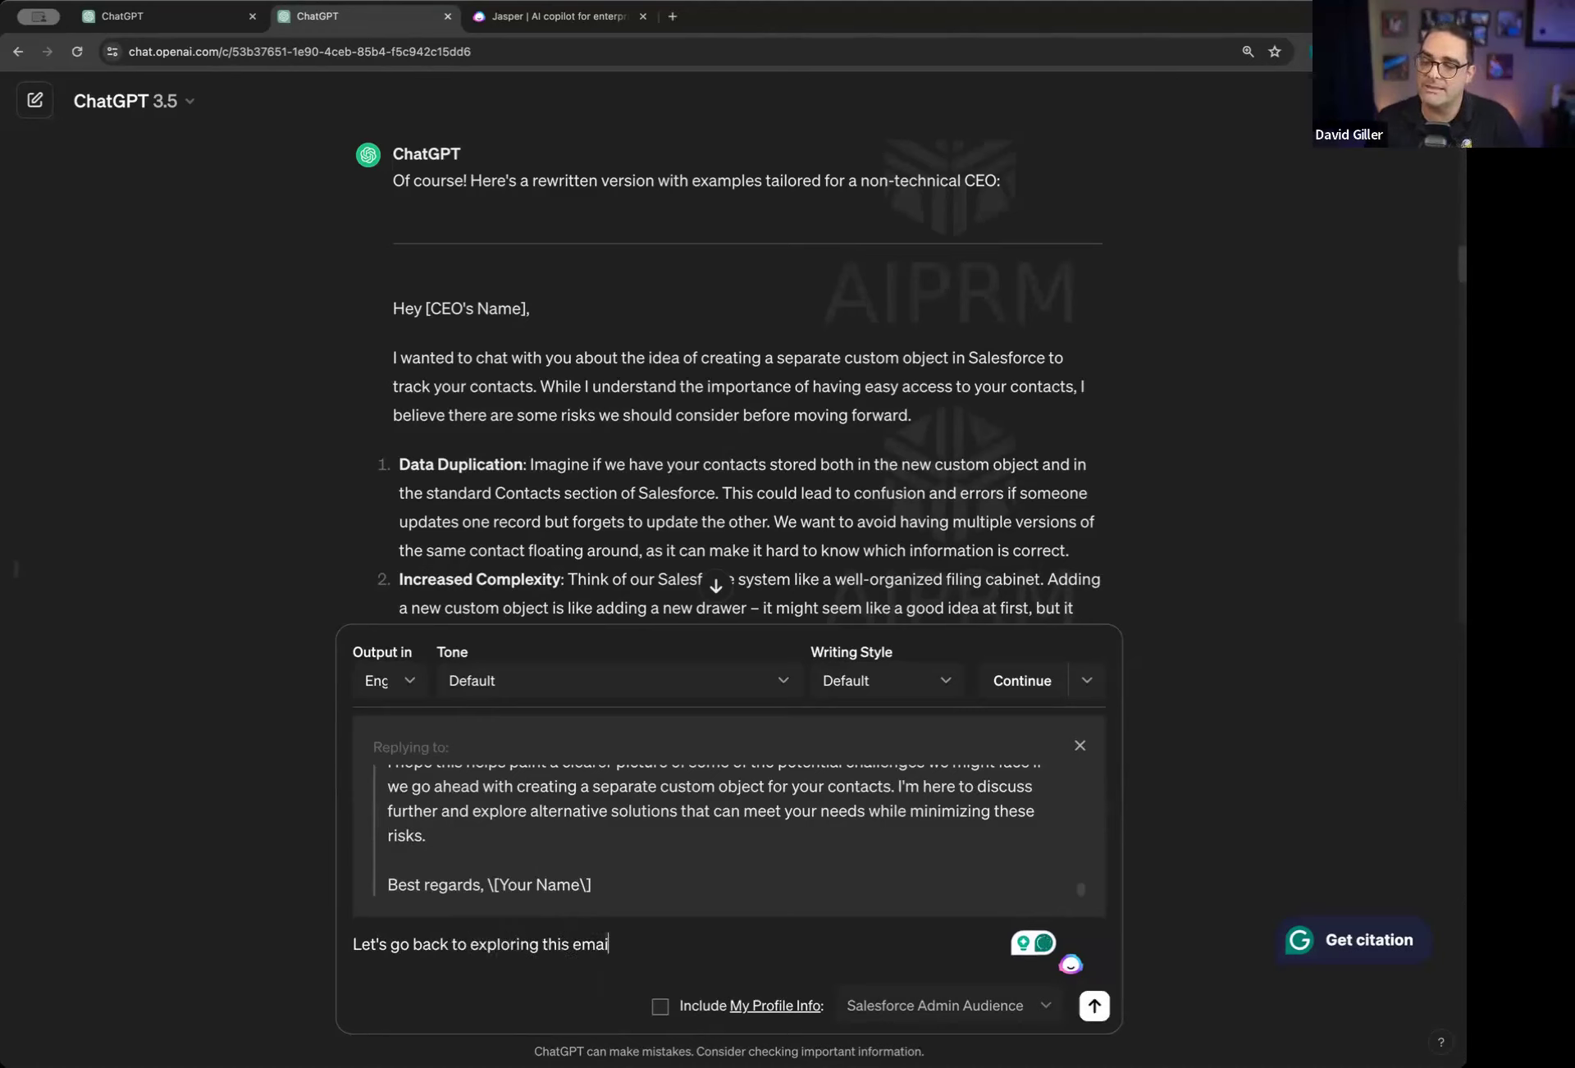
pyautogui.write('l. Can you help me make it more concise?')
pyautogui.press('Return')
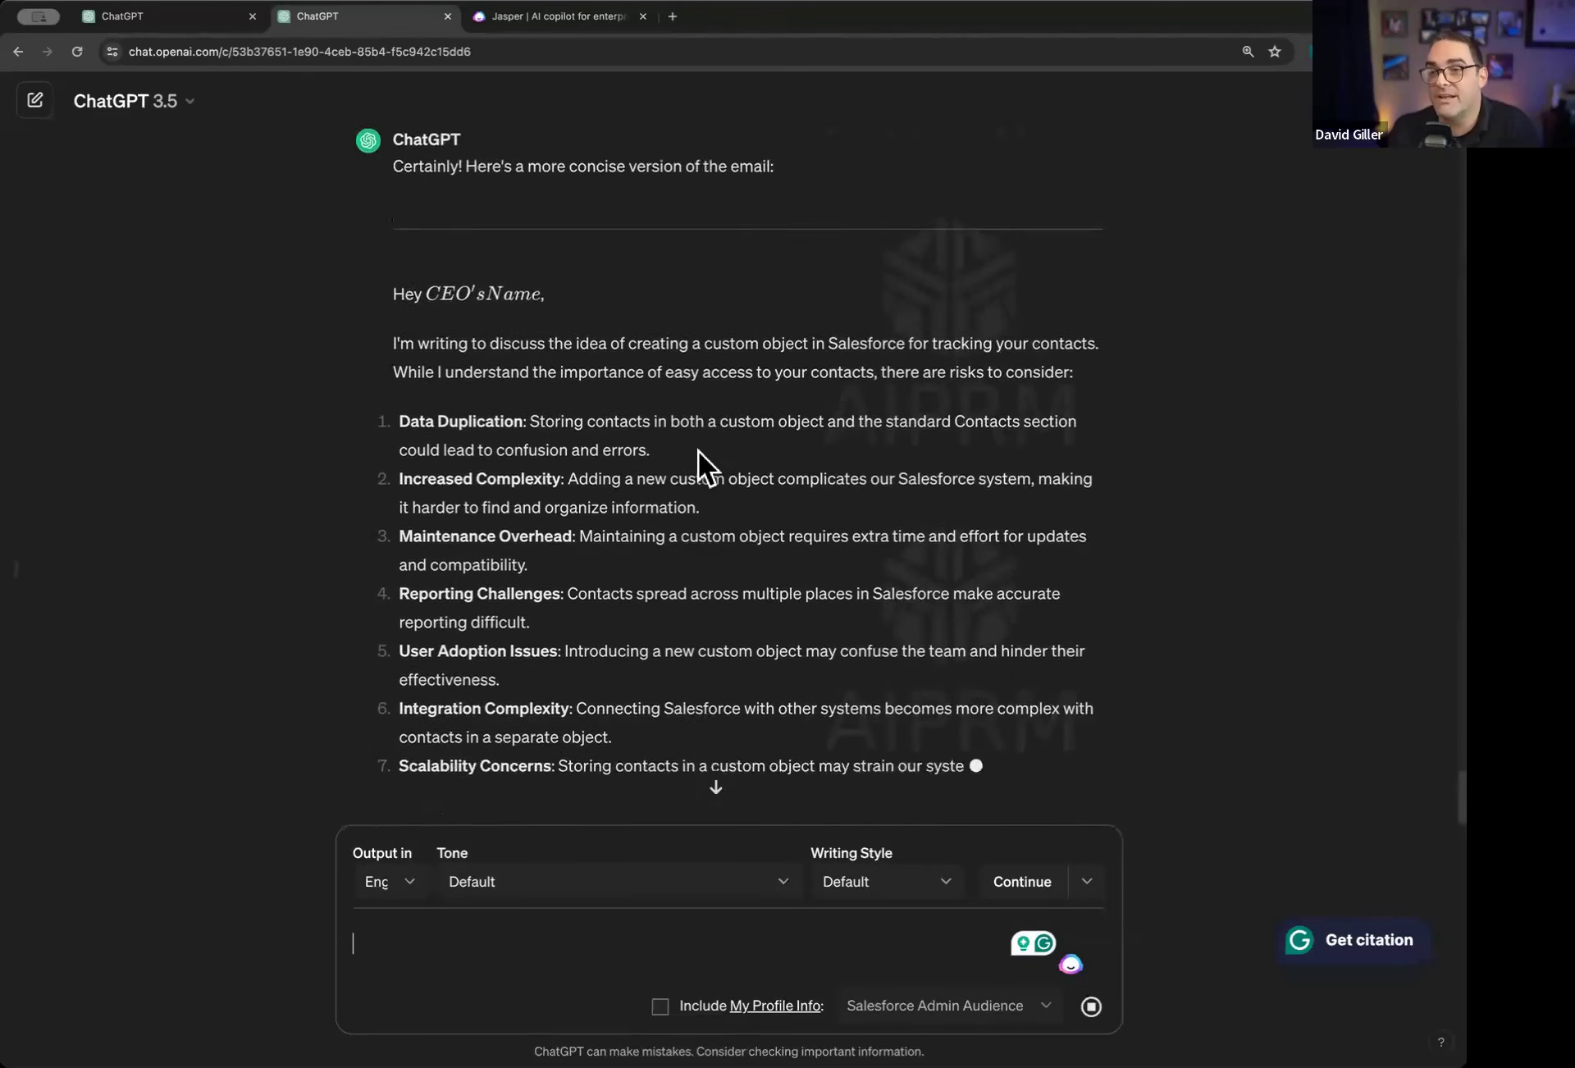
# Read through the concise email, checking the greeting placeholder, the eight listed risks and the sign-off placeholder
pyautogui.moveTo(427, 351); pyautogui.dragTo(564, 351)
pyautogui.click(553, 343)
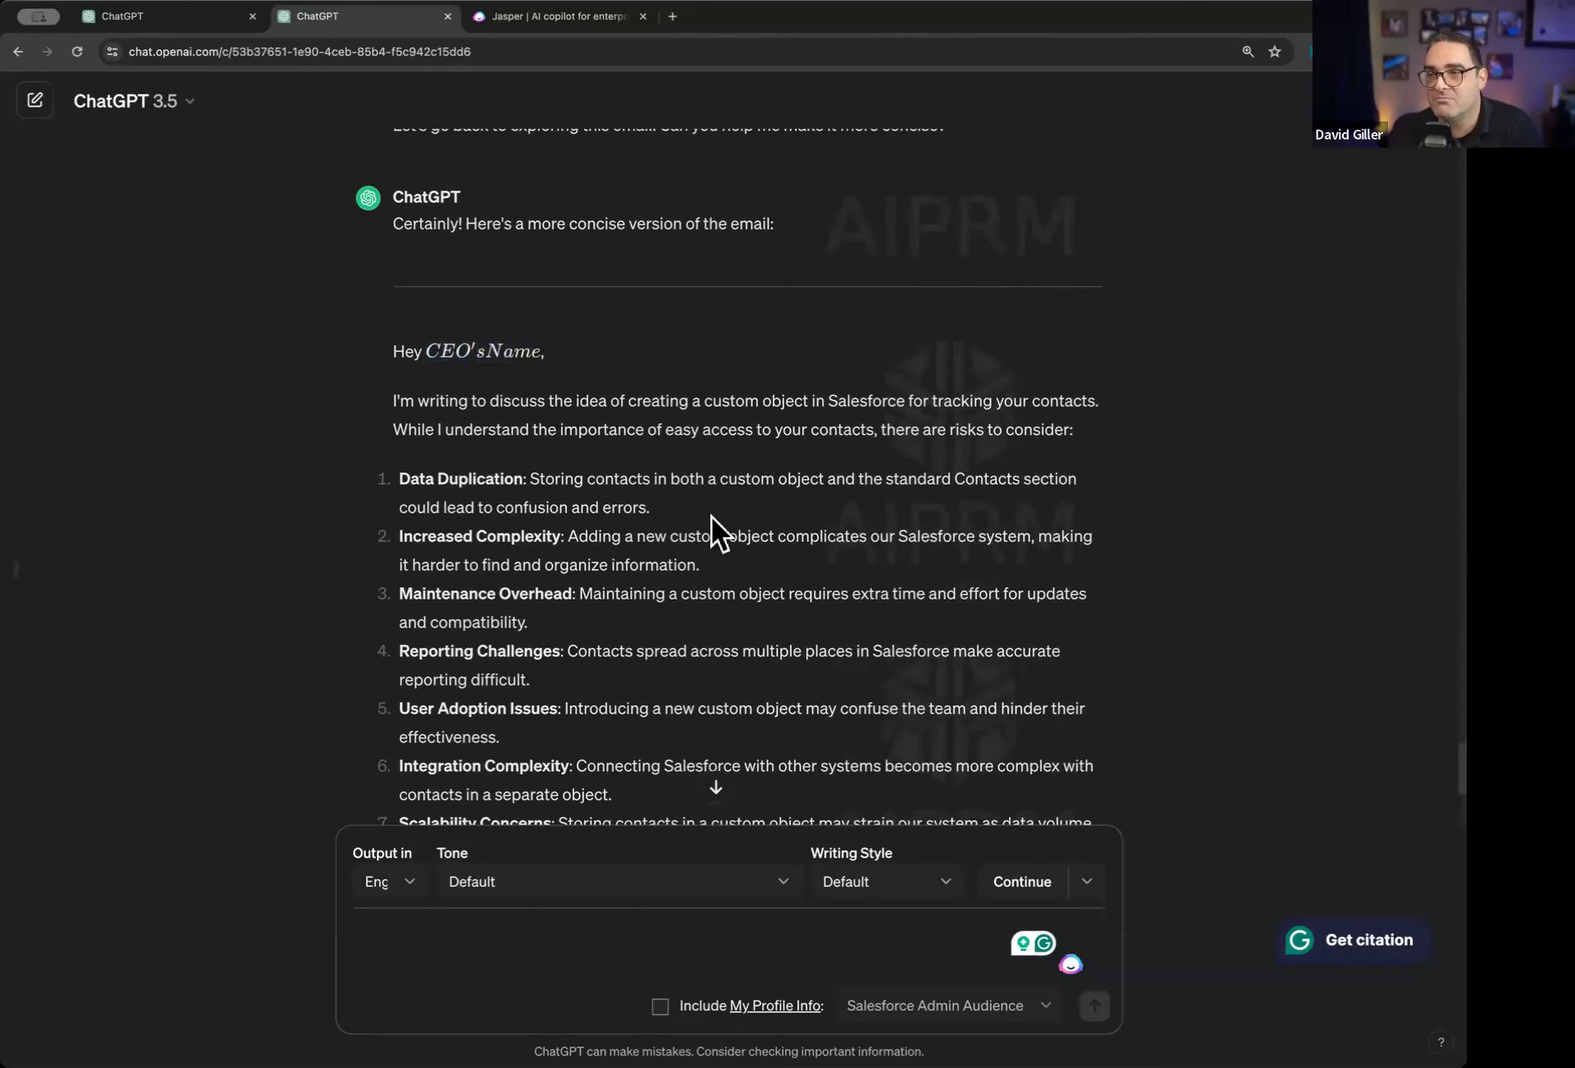
pyautogui.scroll(-2, 710, 515)
pyautogui.moveTo(408, 294); pyautogui.dragTo(858, 699)
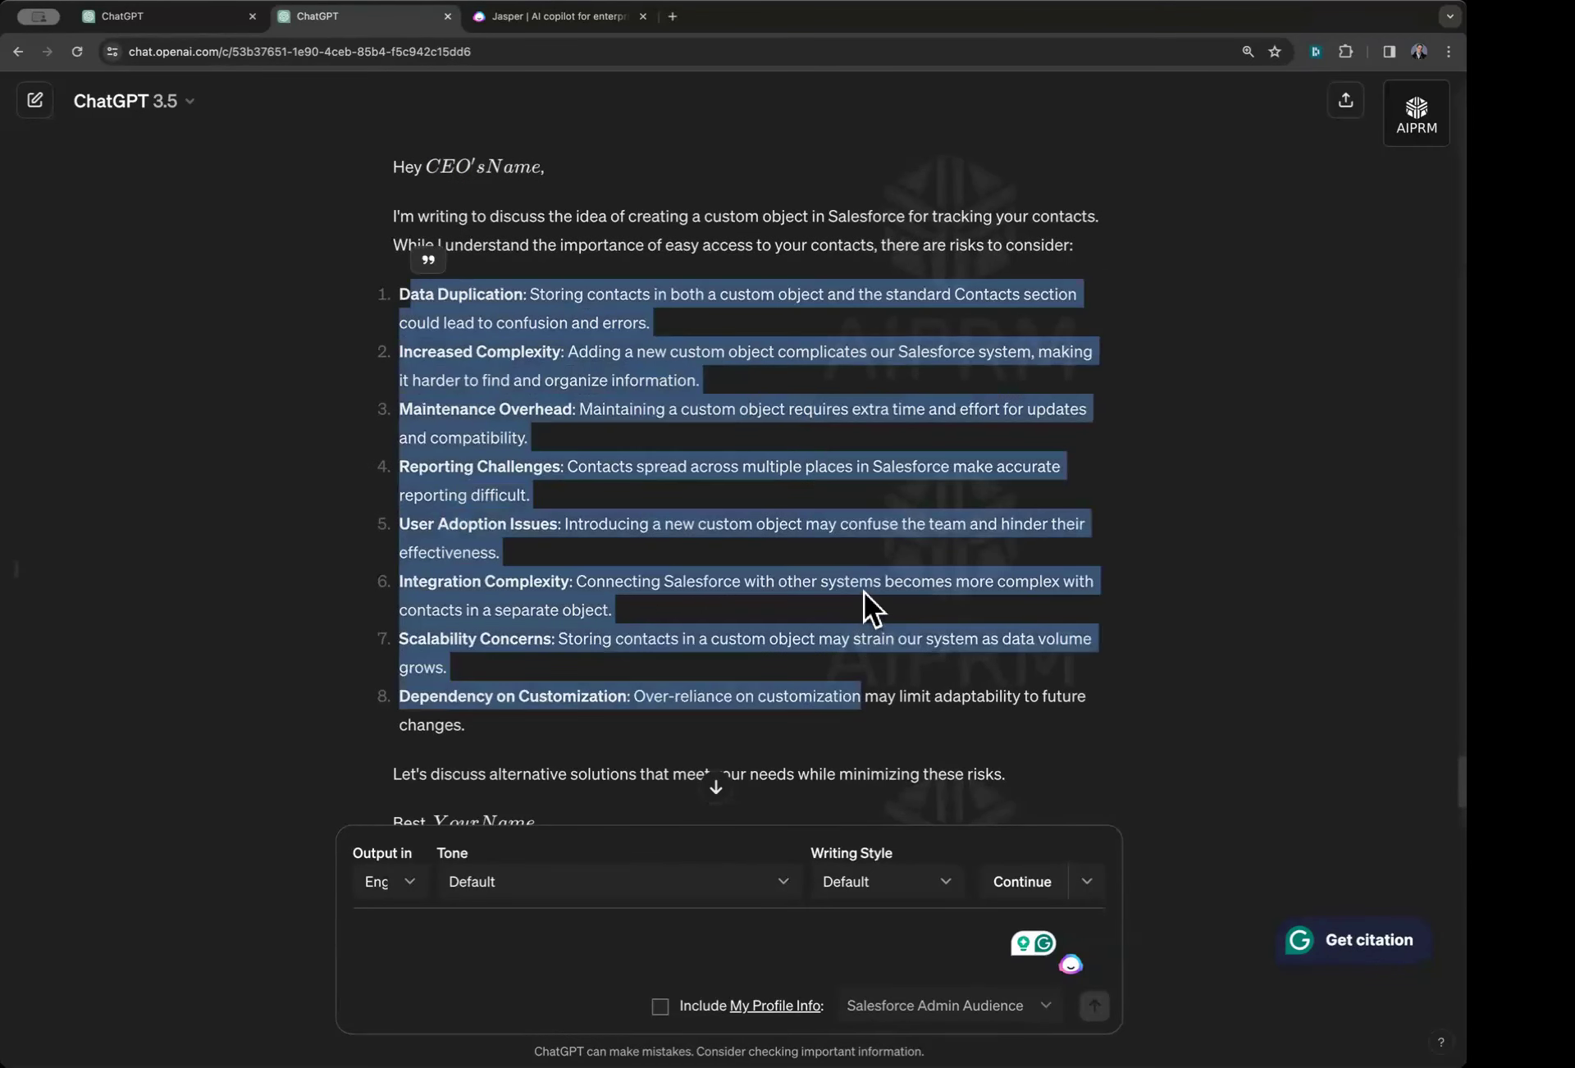
pyautogui.scroll(-2, 863, 592)
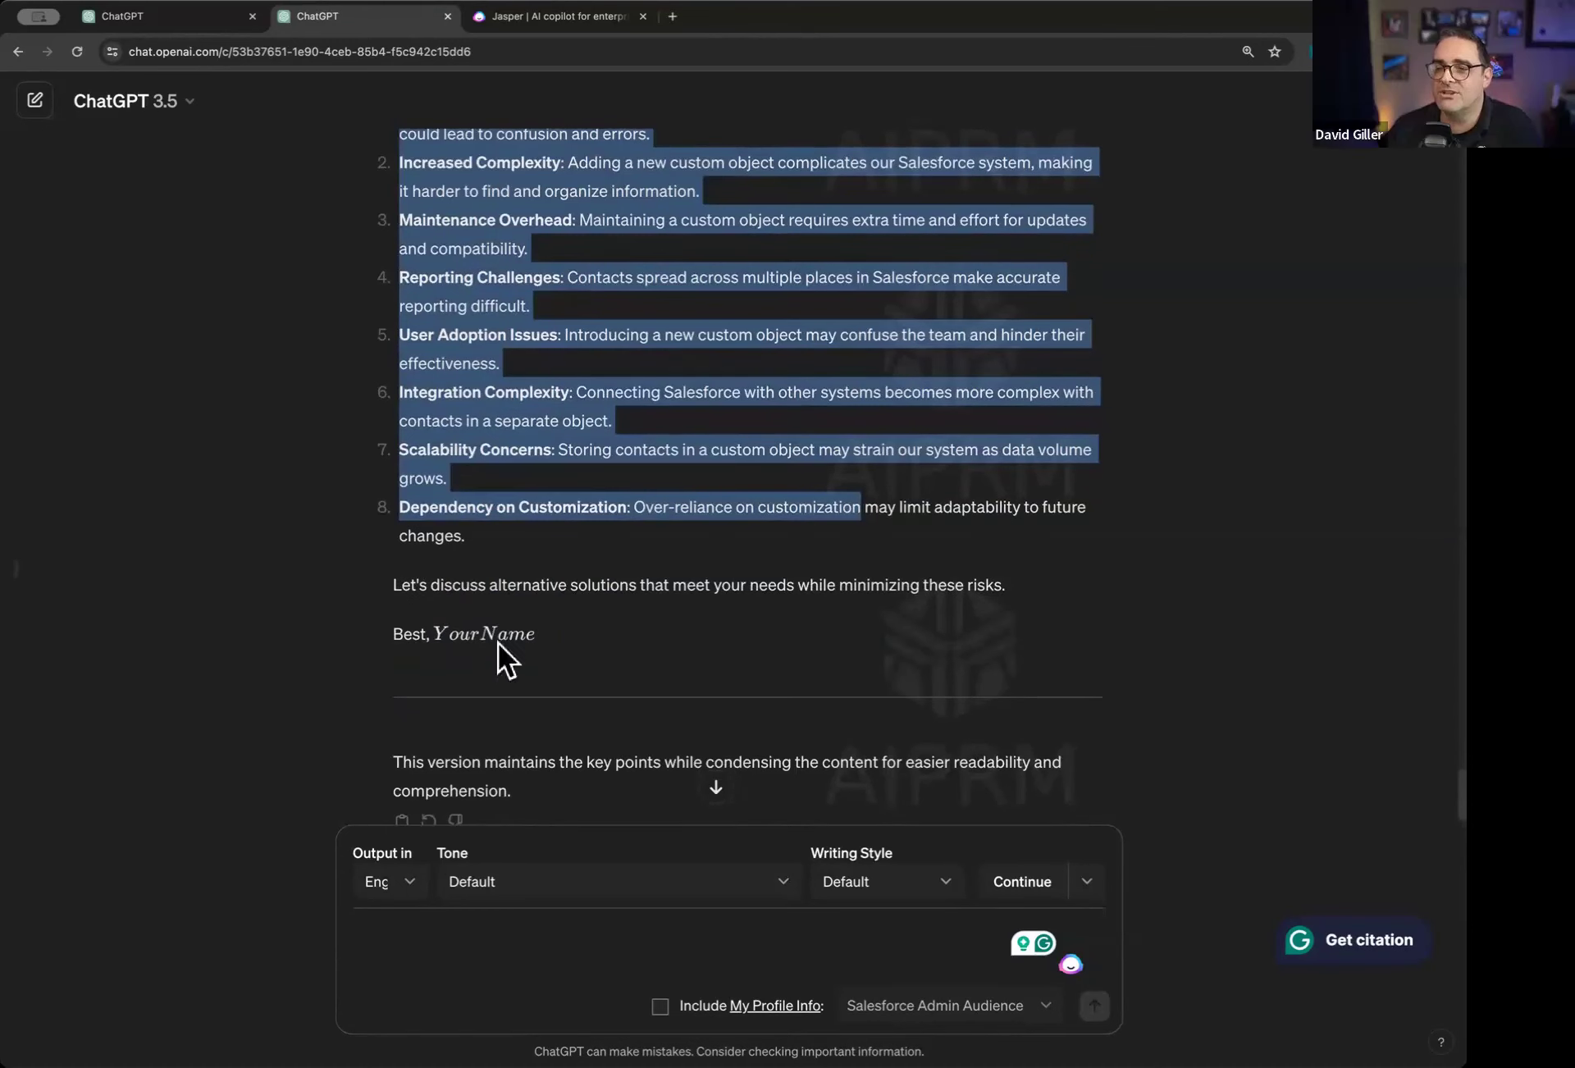
pyautogui.moveTo(434, 636); pyautogui.dragTo(618, 625)
pyautogui.click(690, 592)
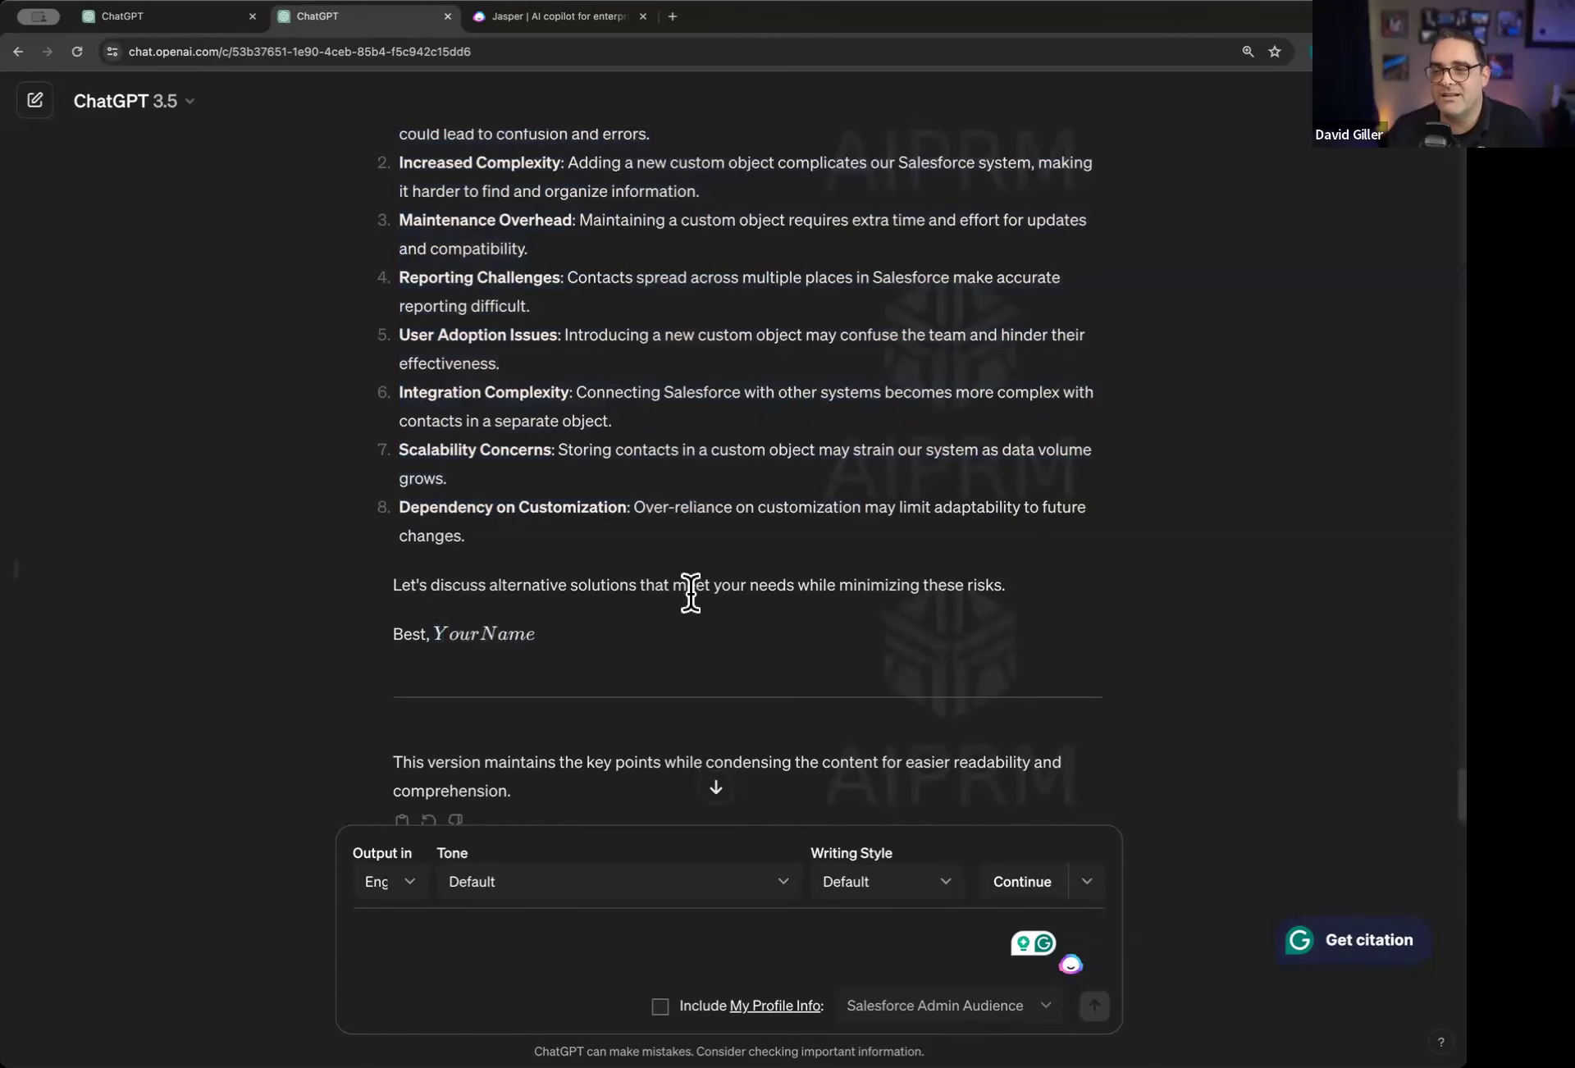
pyautogui.scroll(-1, 760, 528)
# Send the prompt "Create an image to accompany this email." in the same chat
pyautogui.click(493, 936)
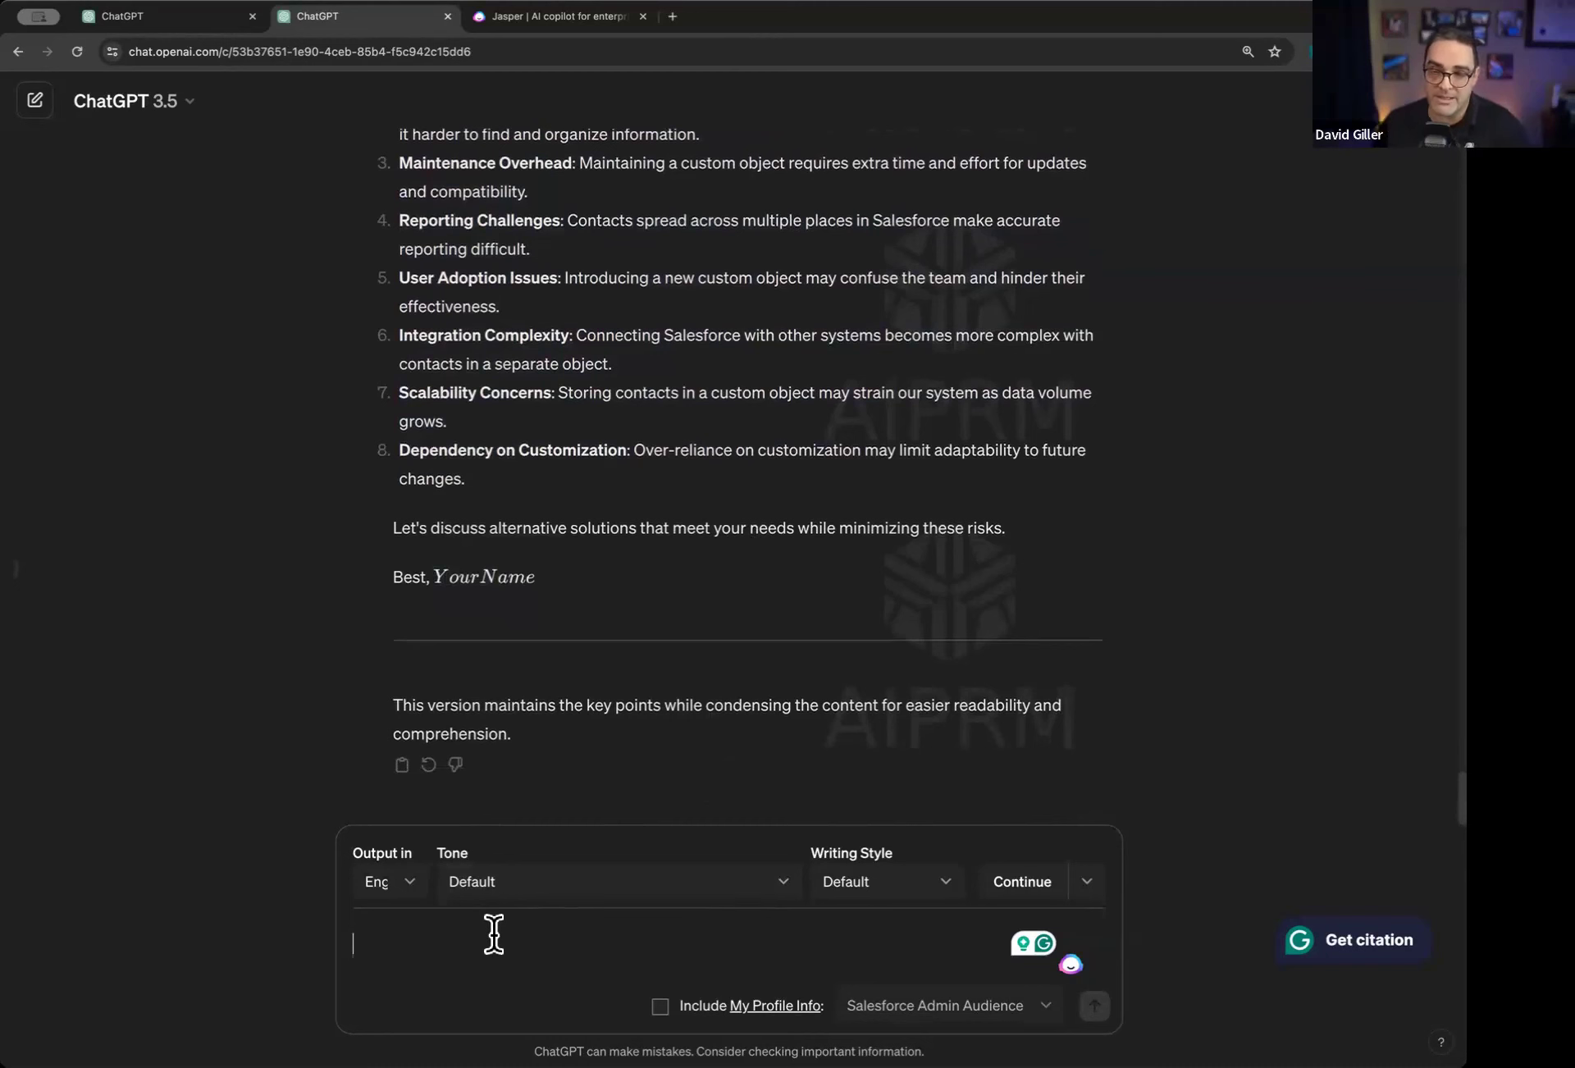
pyautogui.write('Can you help me create')
pyautogui.hotkey('ctrl', 'a')
pyautogui.write('Cre4at')
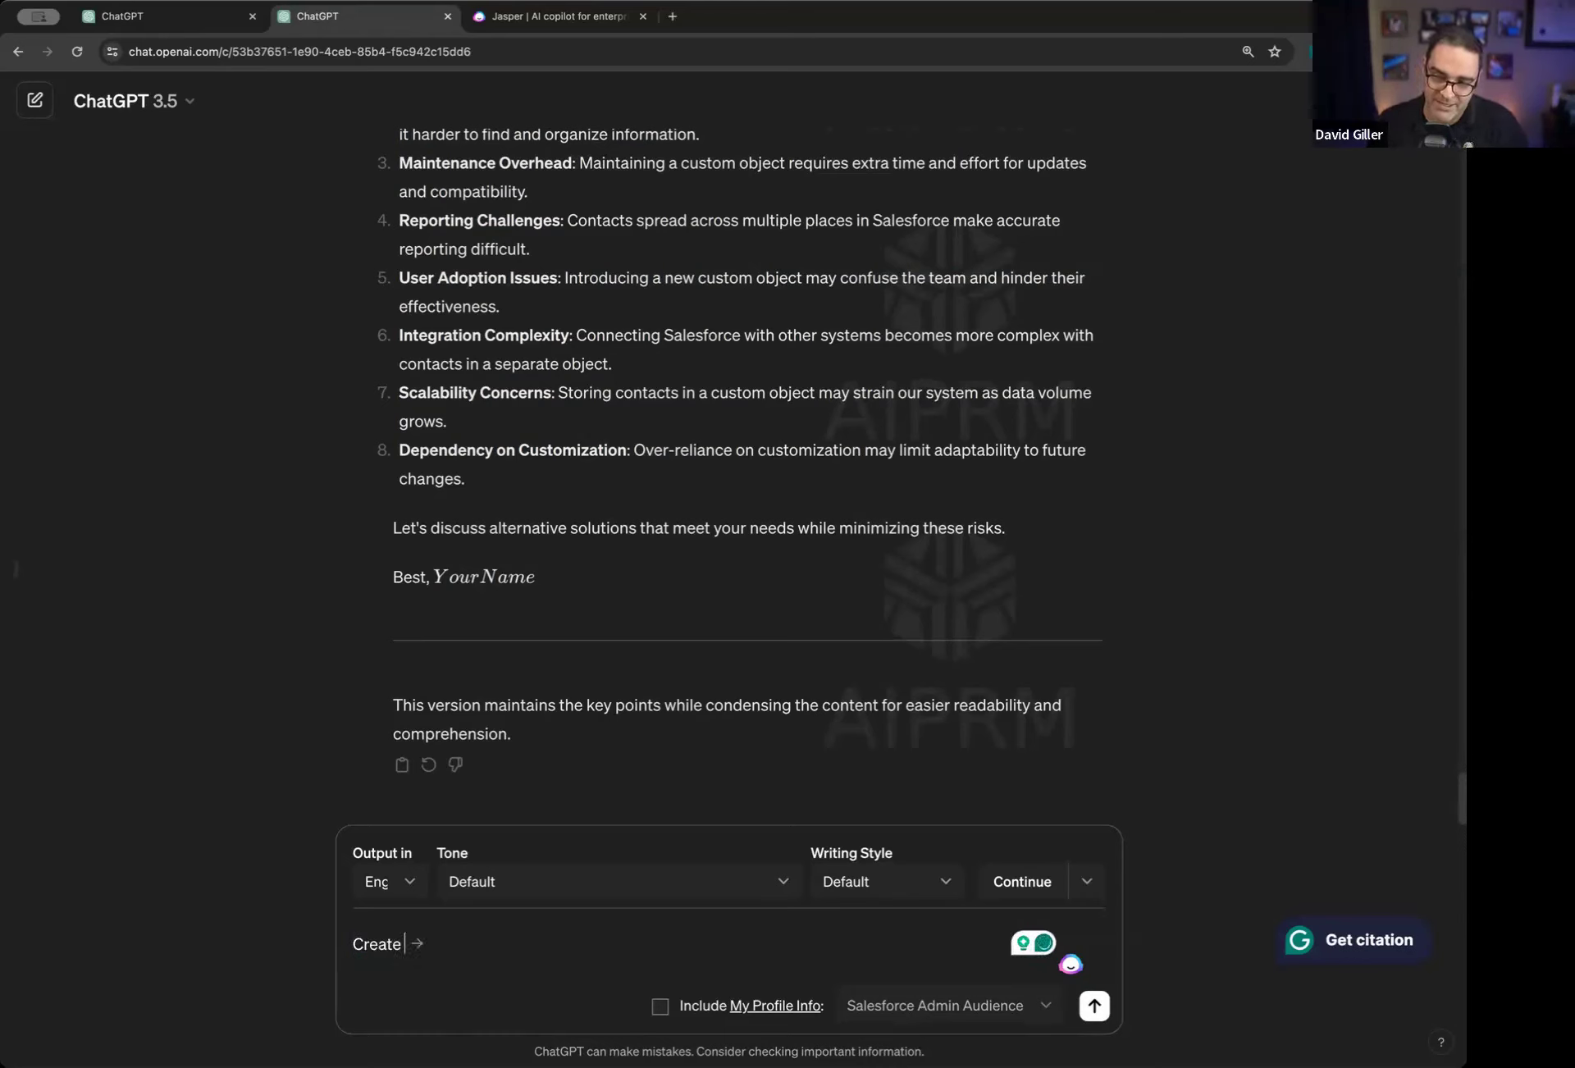
pyautogui.write('e an image t')
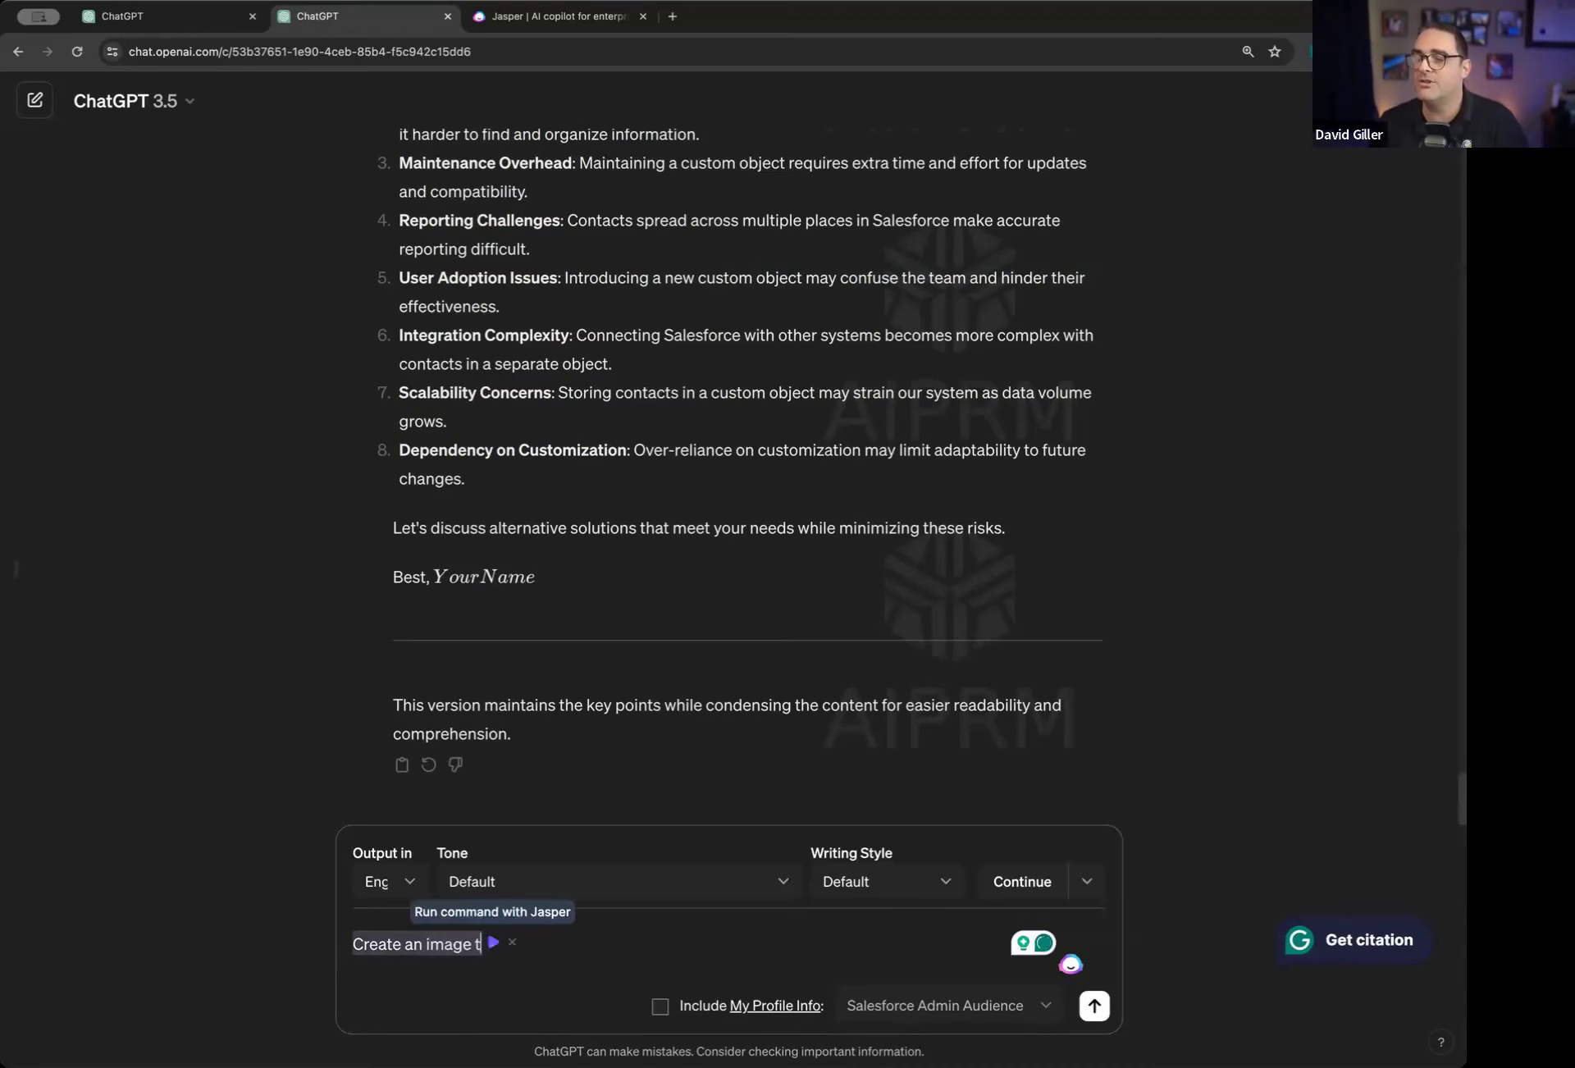
pyautogui.write('o accompany this e')
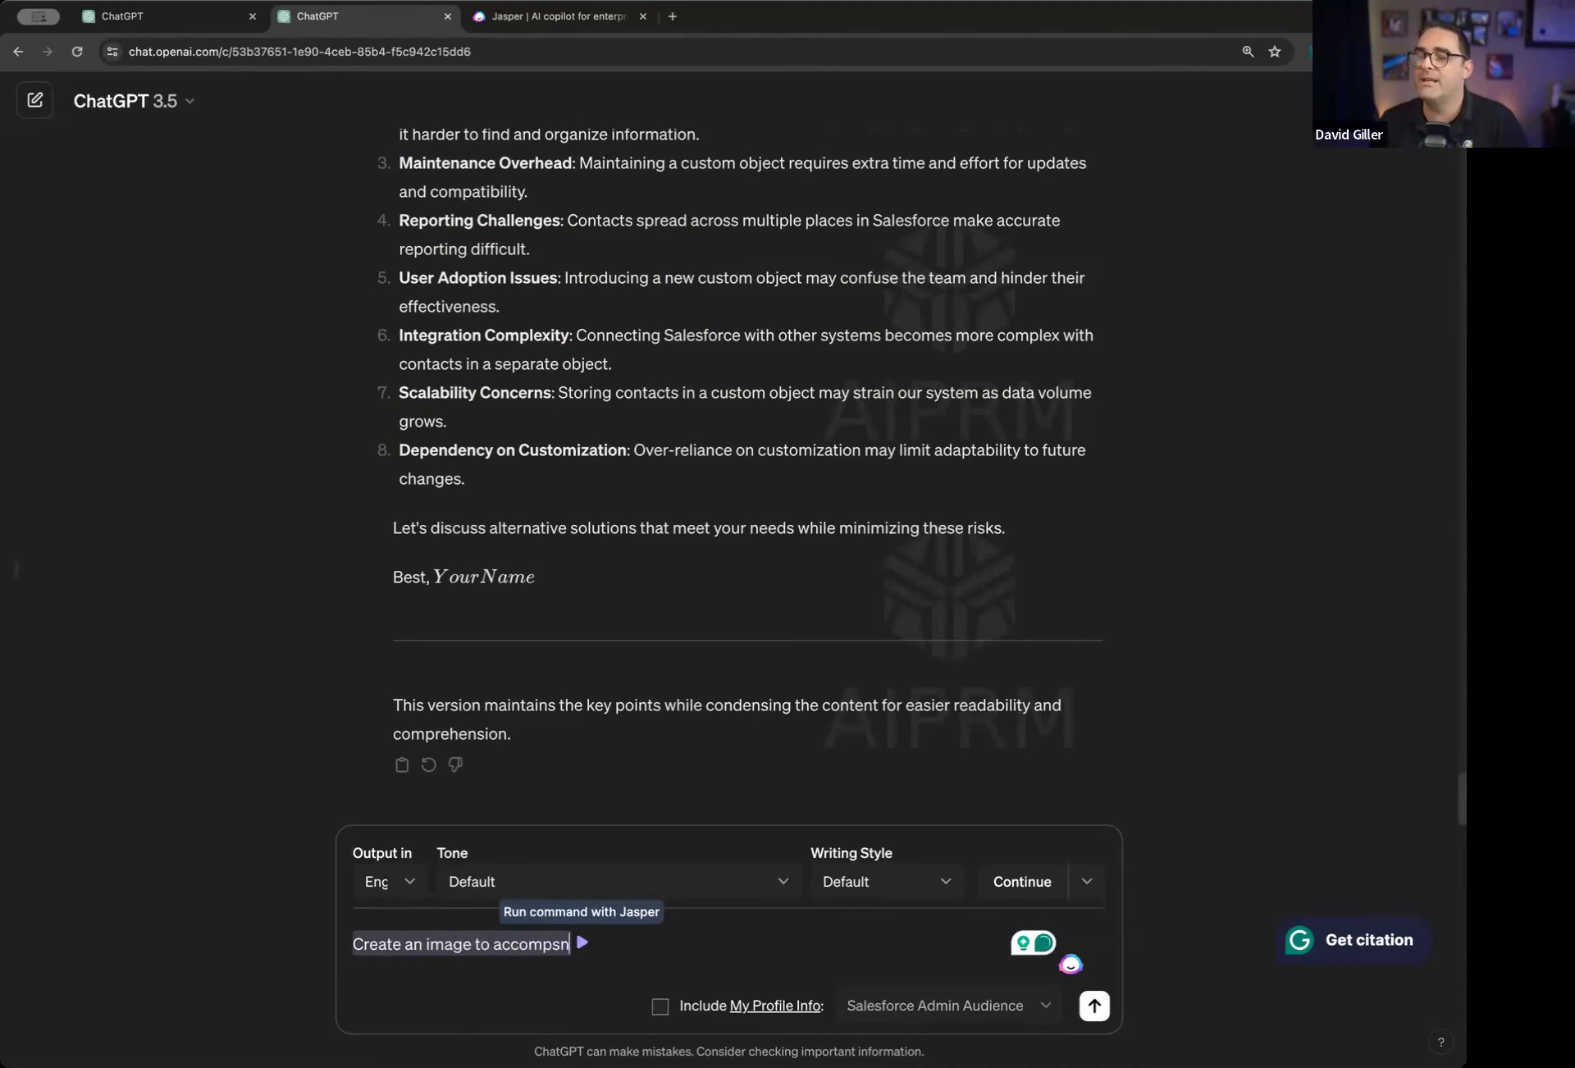
pyautogui.write('mail.')
pyautogui.press('Return')
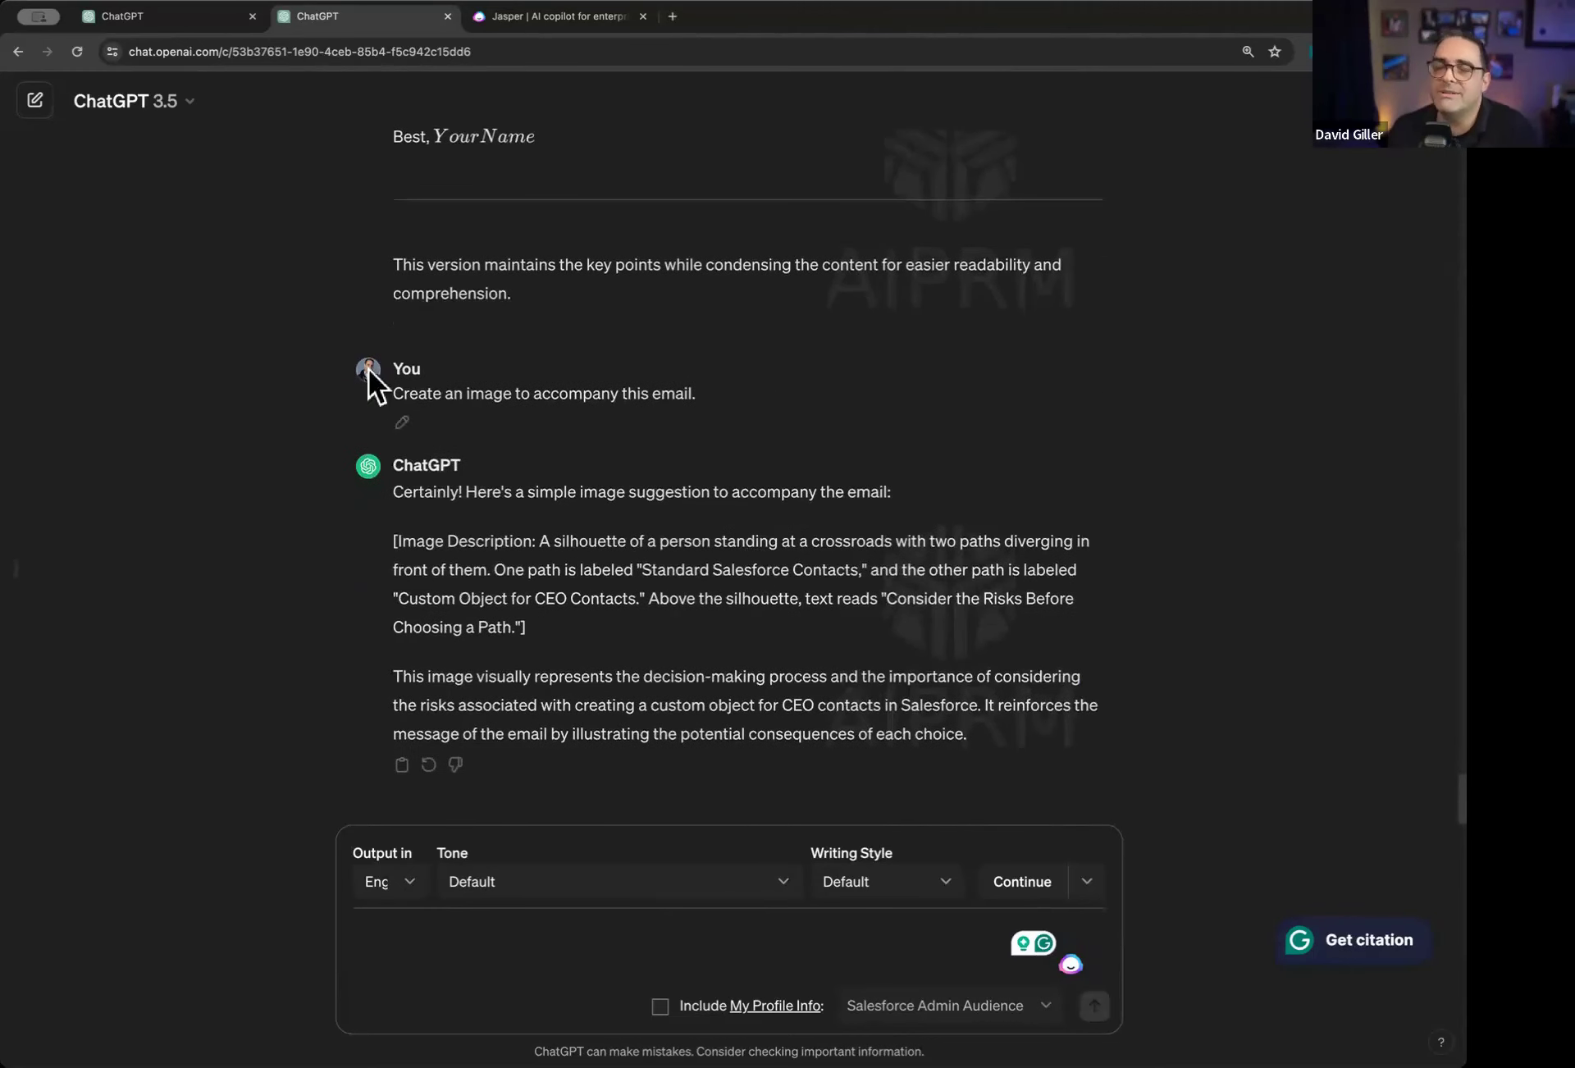
pyautogui.click(187, 105)
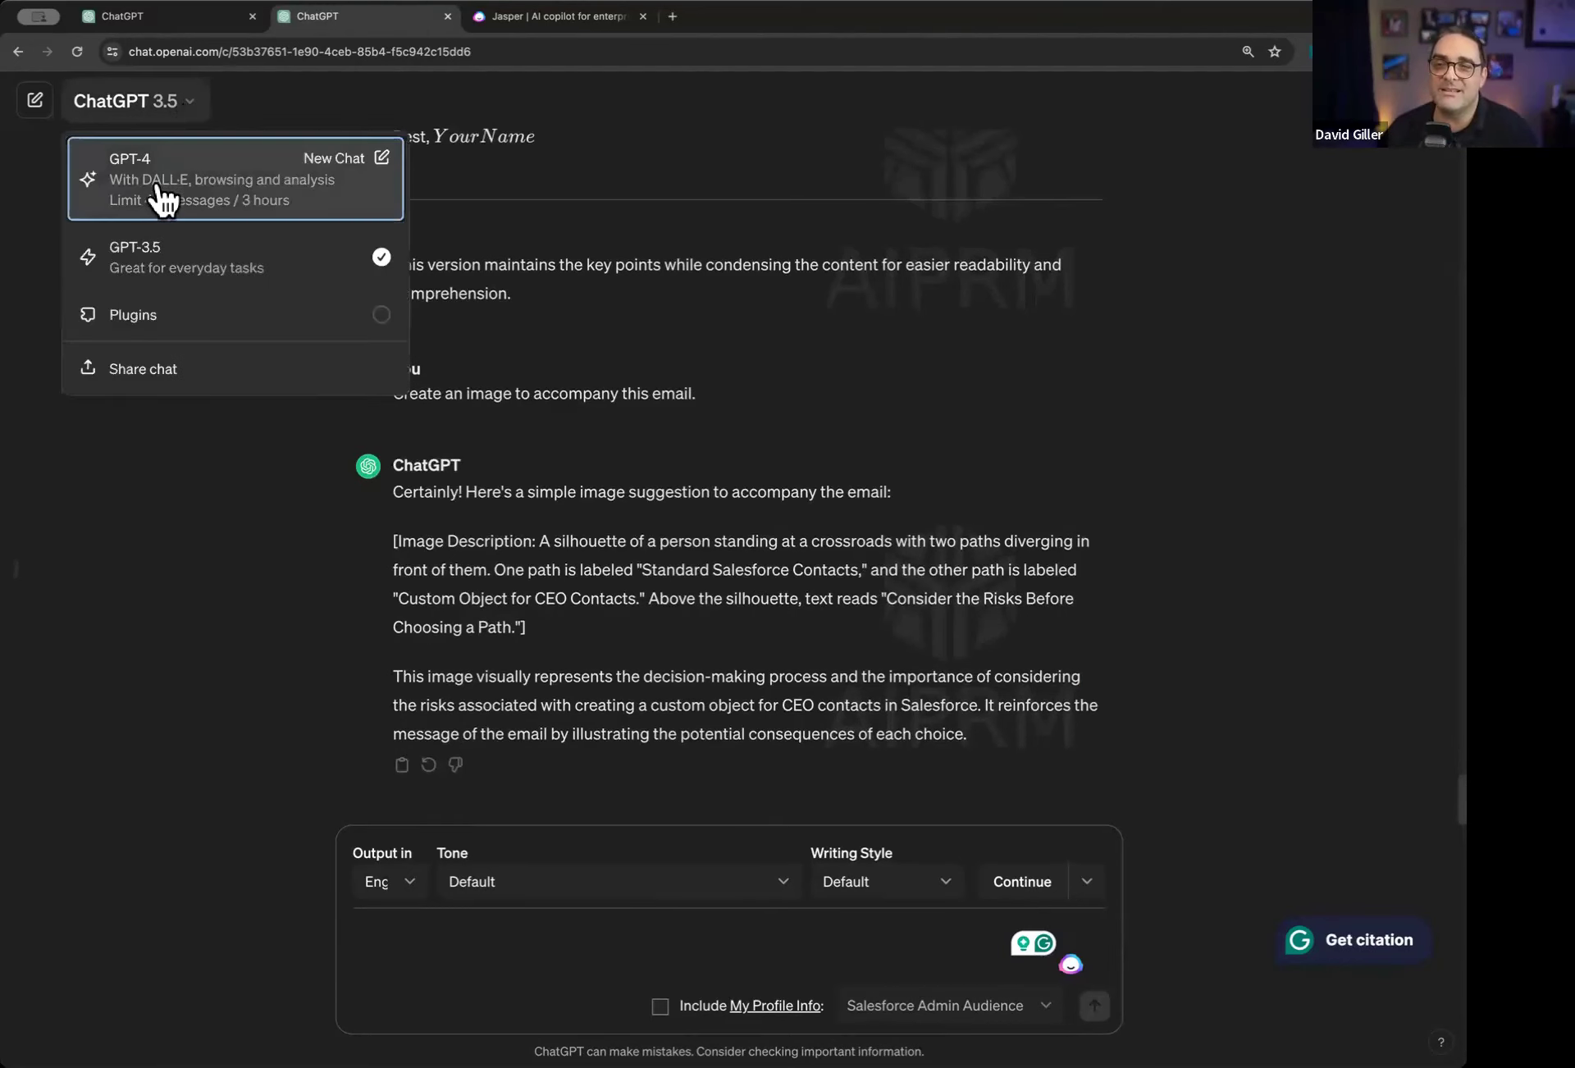
pyautogui.click(568, 529)
pyautogui.moveTo(398, 396)
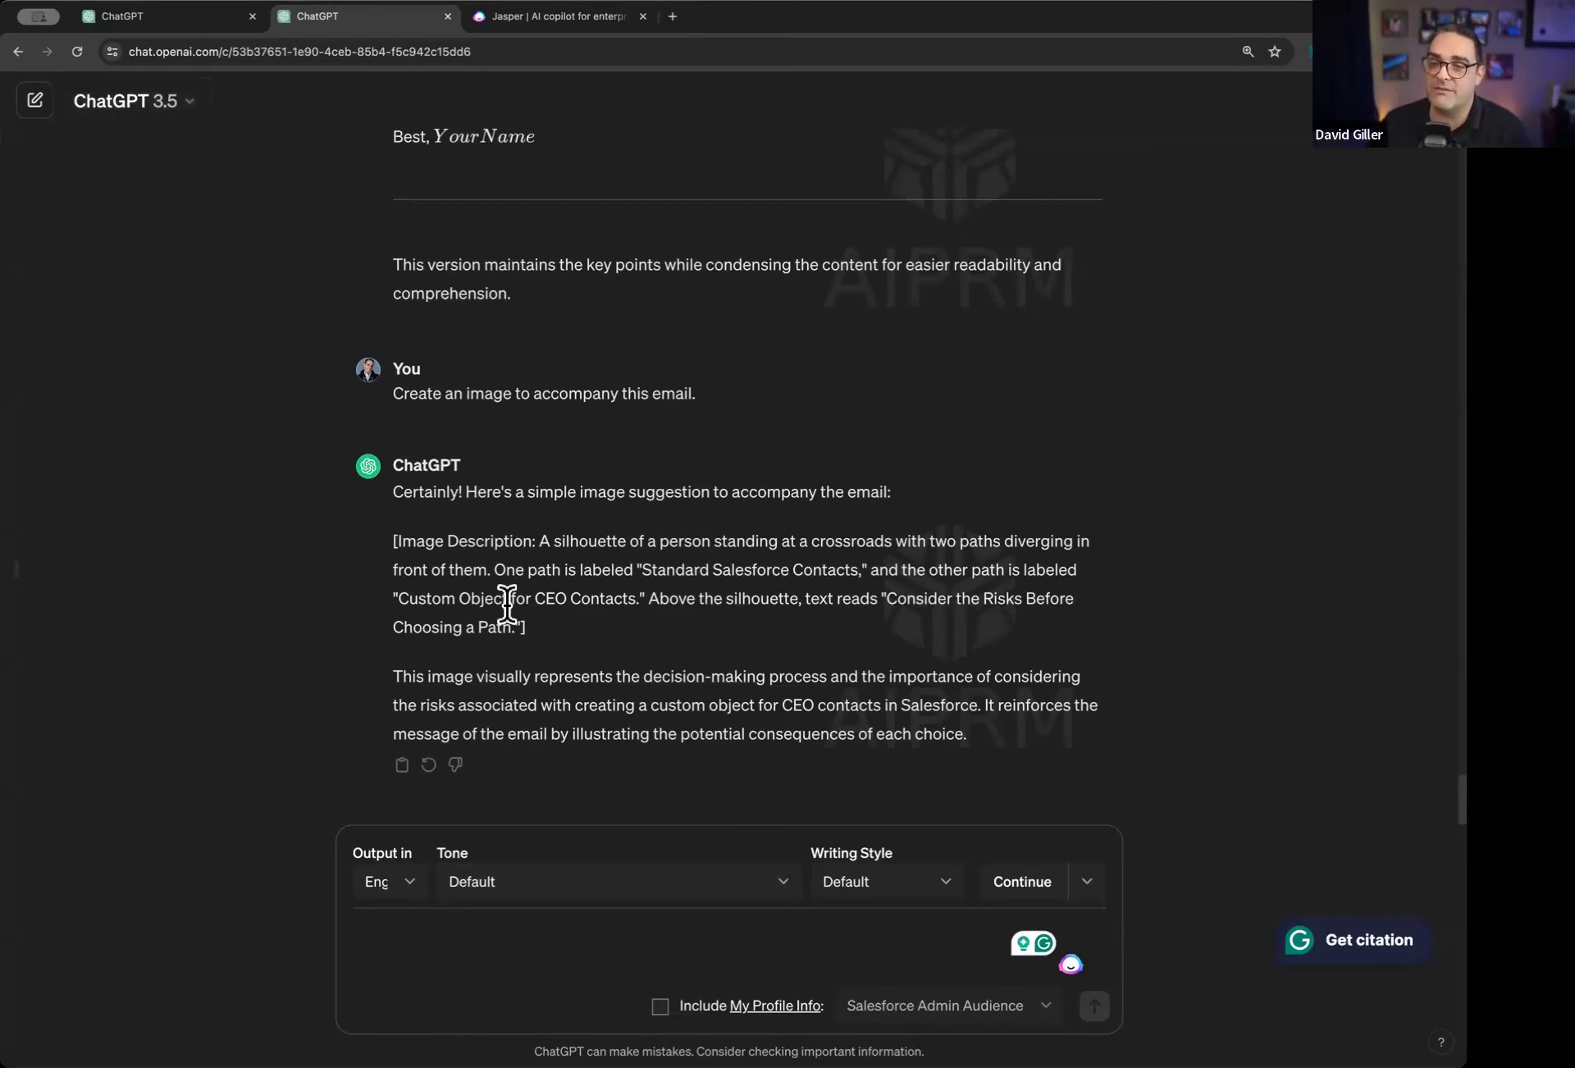
# Copy the full concise email from greeting to sign-off and start a new chat with GPT-4
pyautogui.scroll(10, 686, 431)
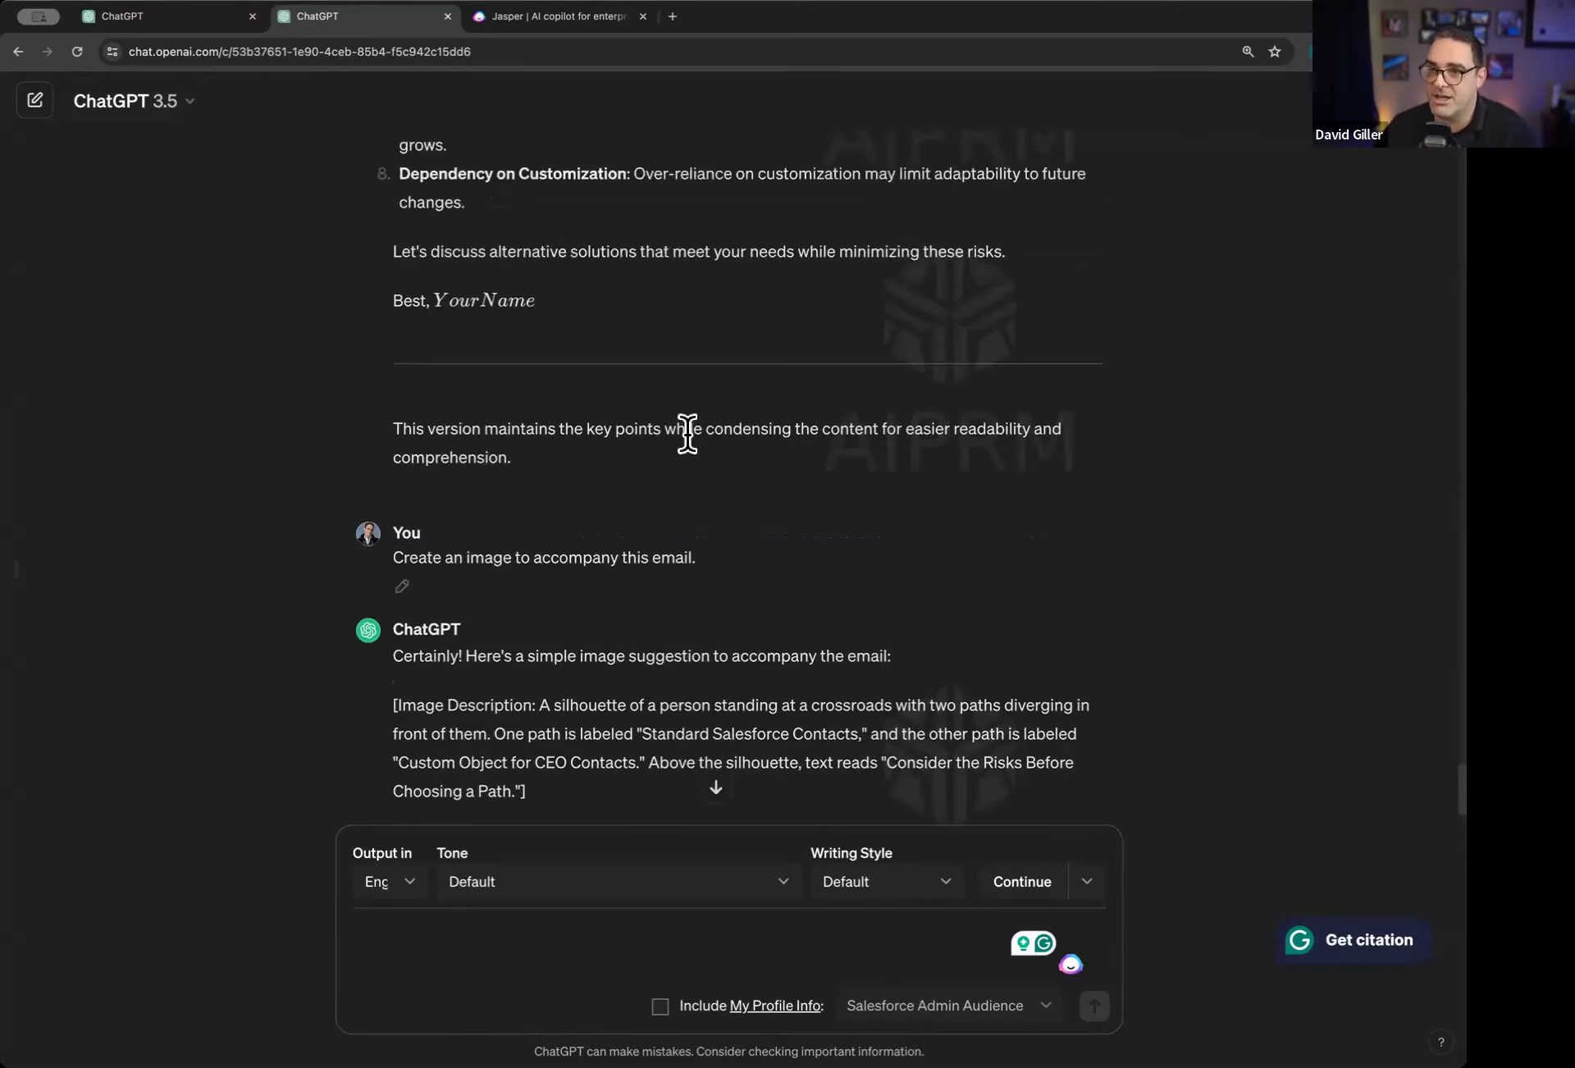
pyautogui.scroll(2, 684, 431)
pyautogui.moveTo(390, 316); pyautogui.dragTo(572, 559)
pyautogui.scroll(-5, 573, 599)
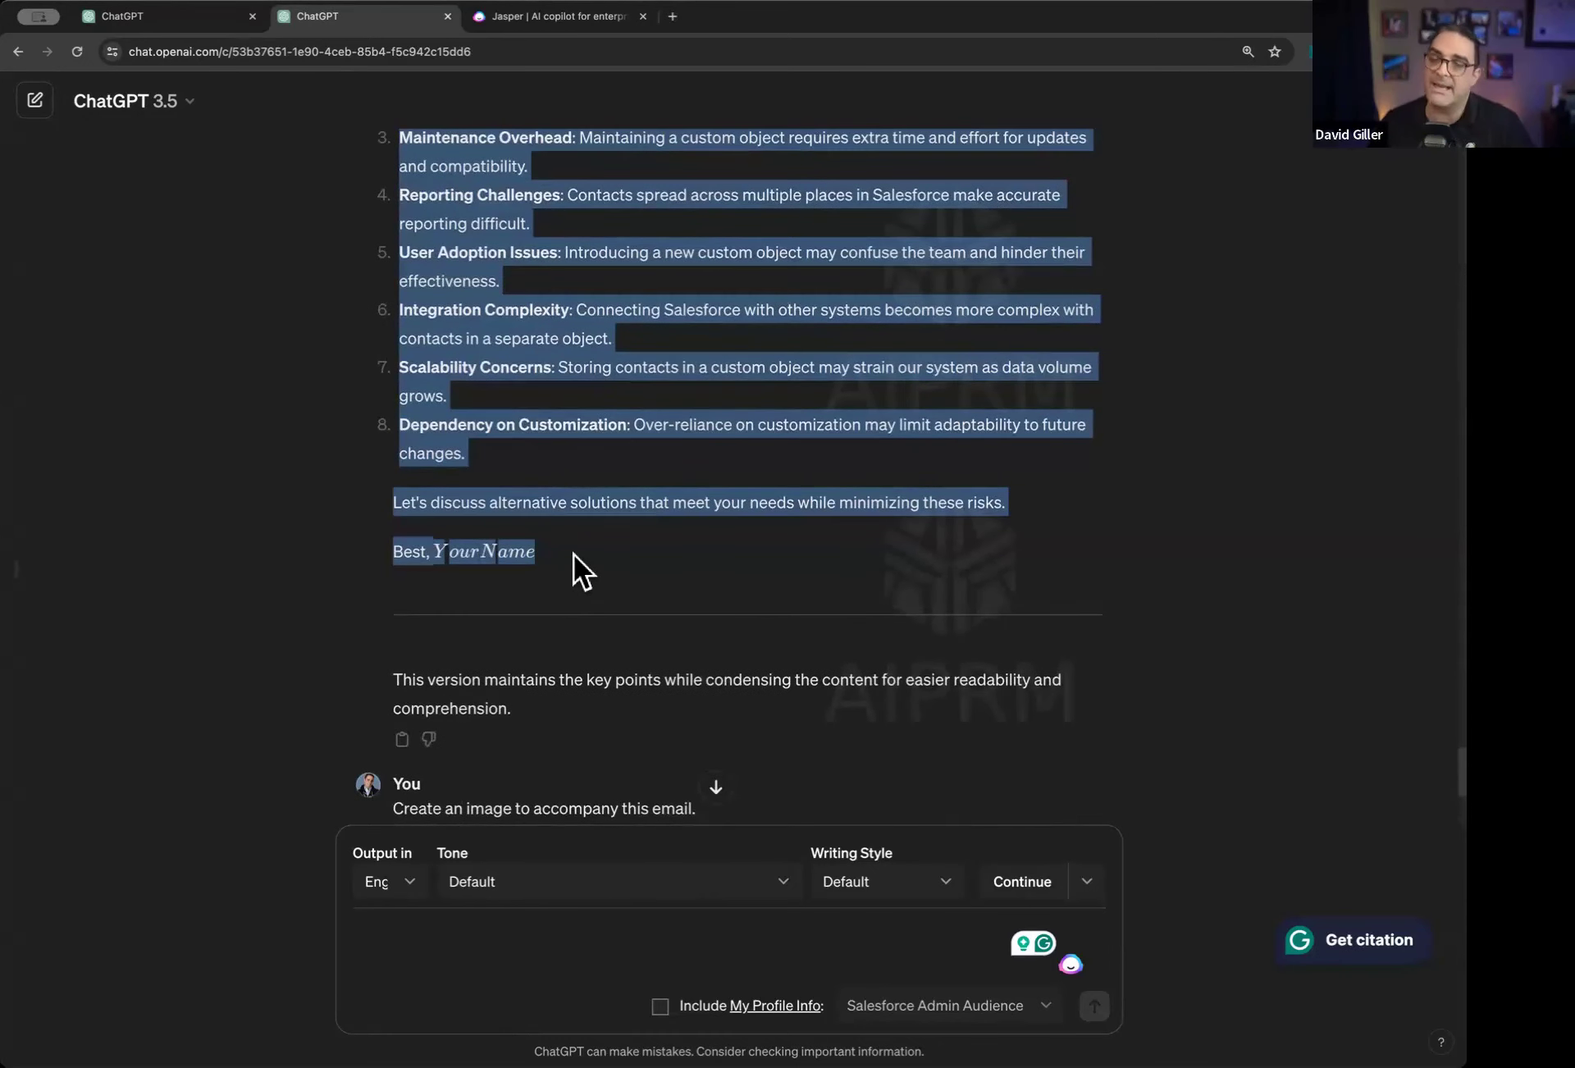
pyautogui.click(176, 104)
pyautogui.click(143, 195)
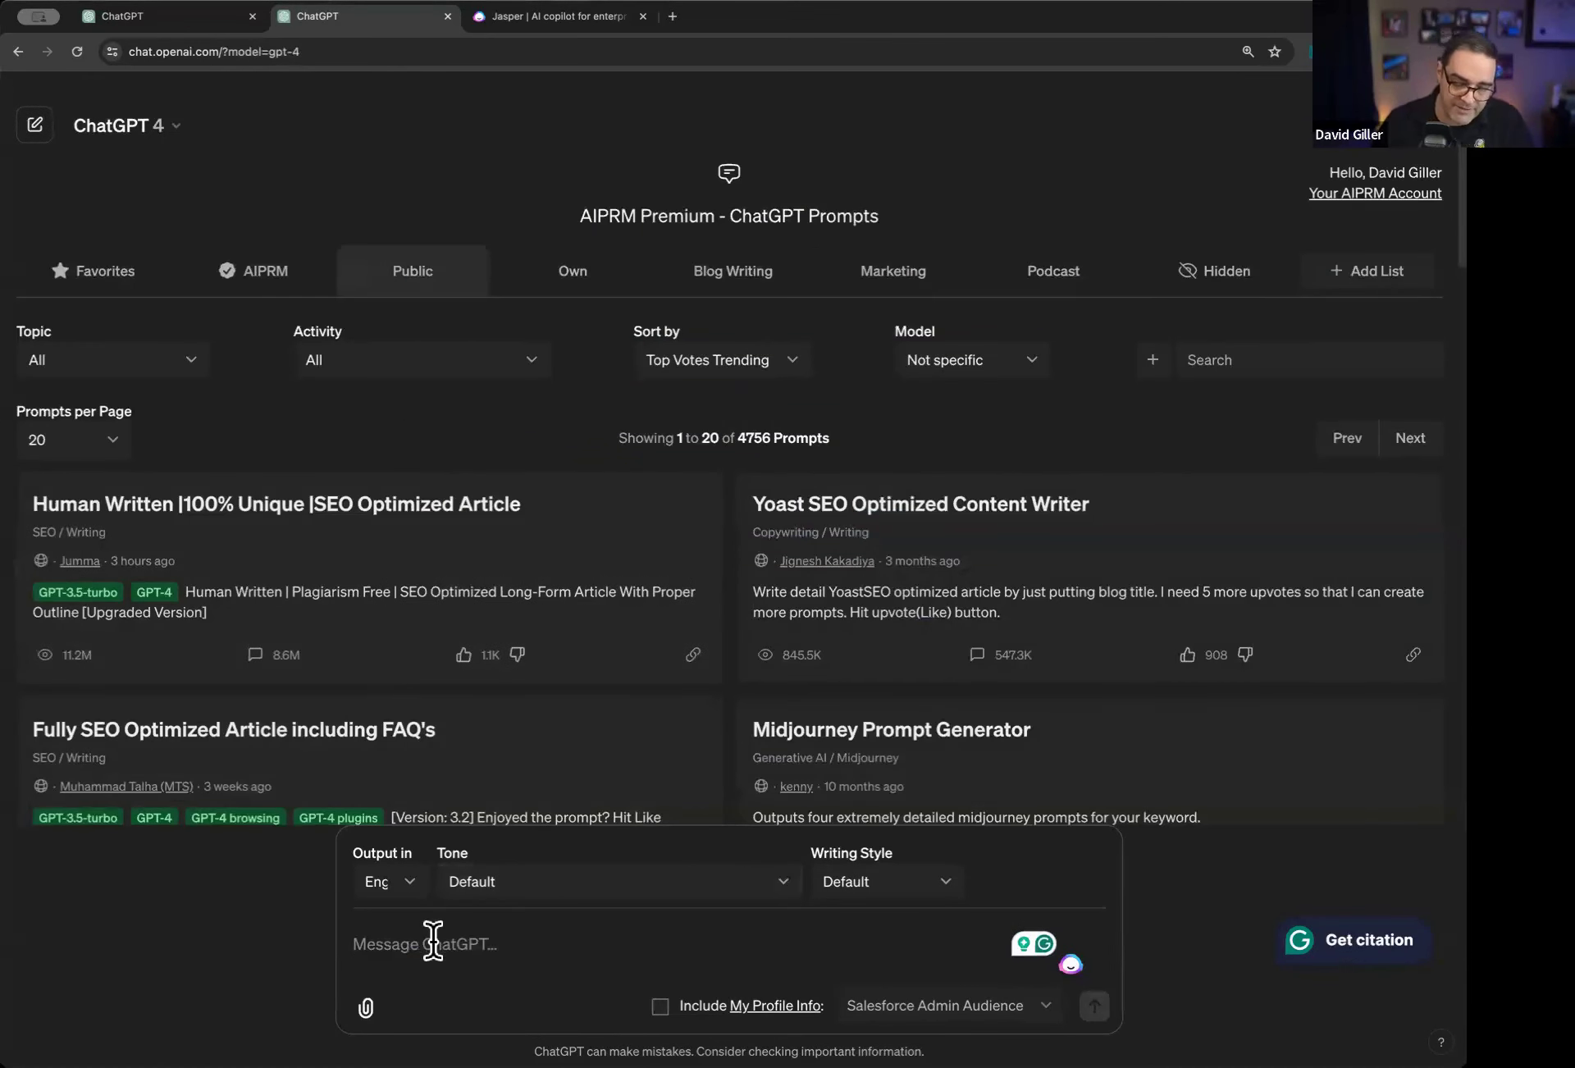
# Send the prompt "Create an image to accompany the email below:" followed by the copied email text
pyautogui.write('create an image to ad')
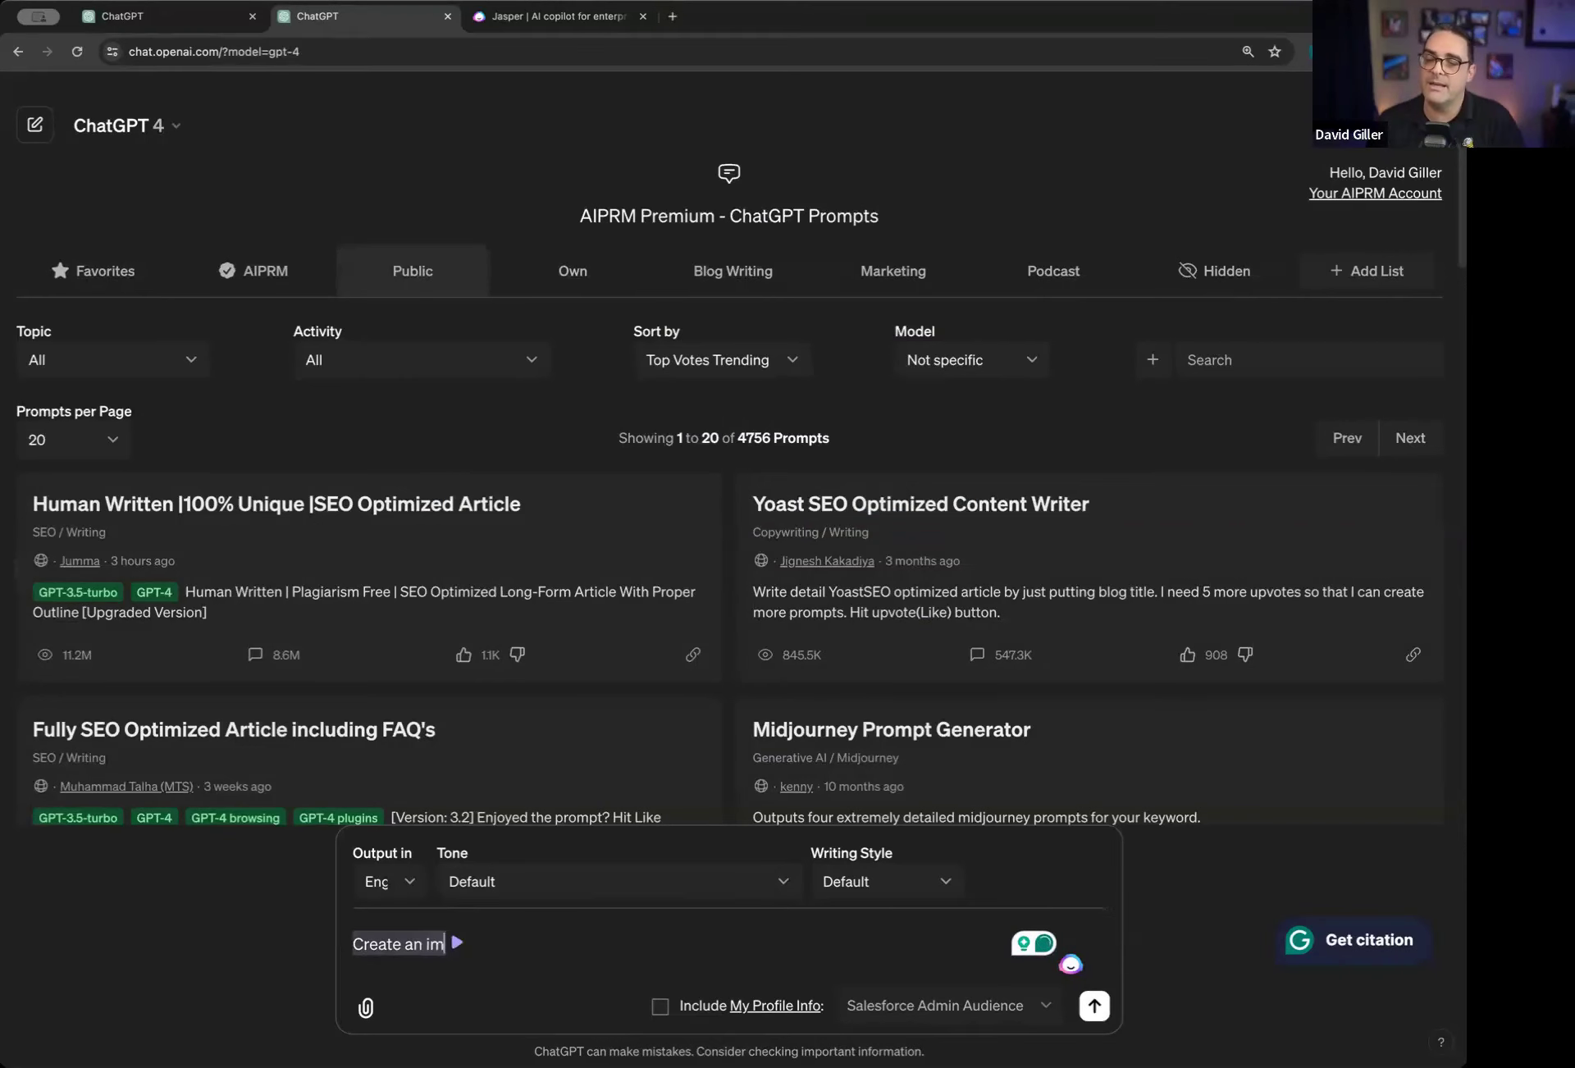
pyautogui.write('comp')
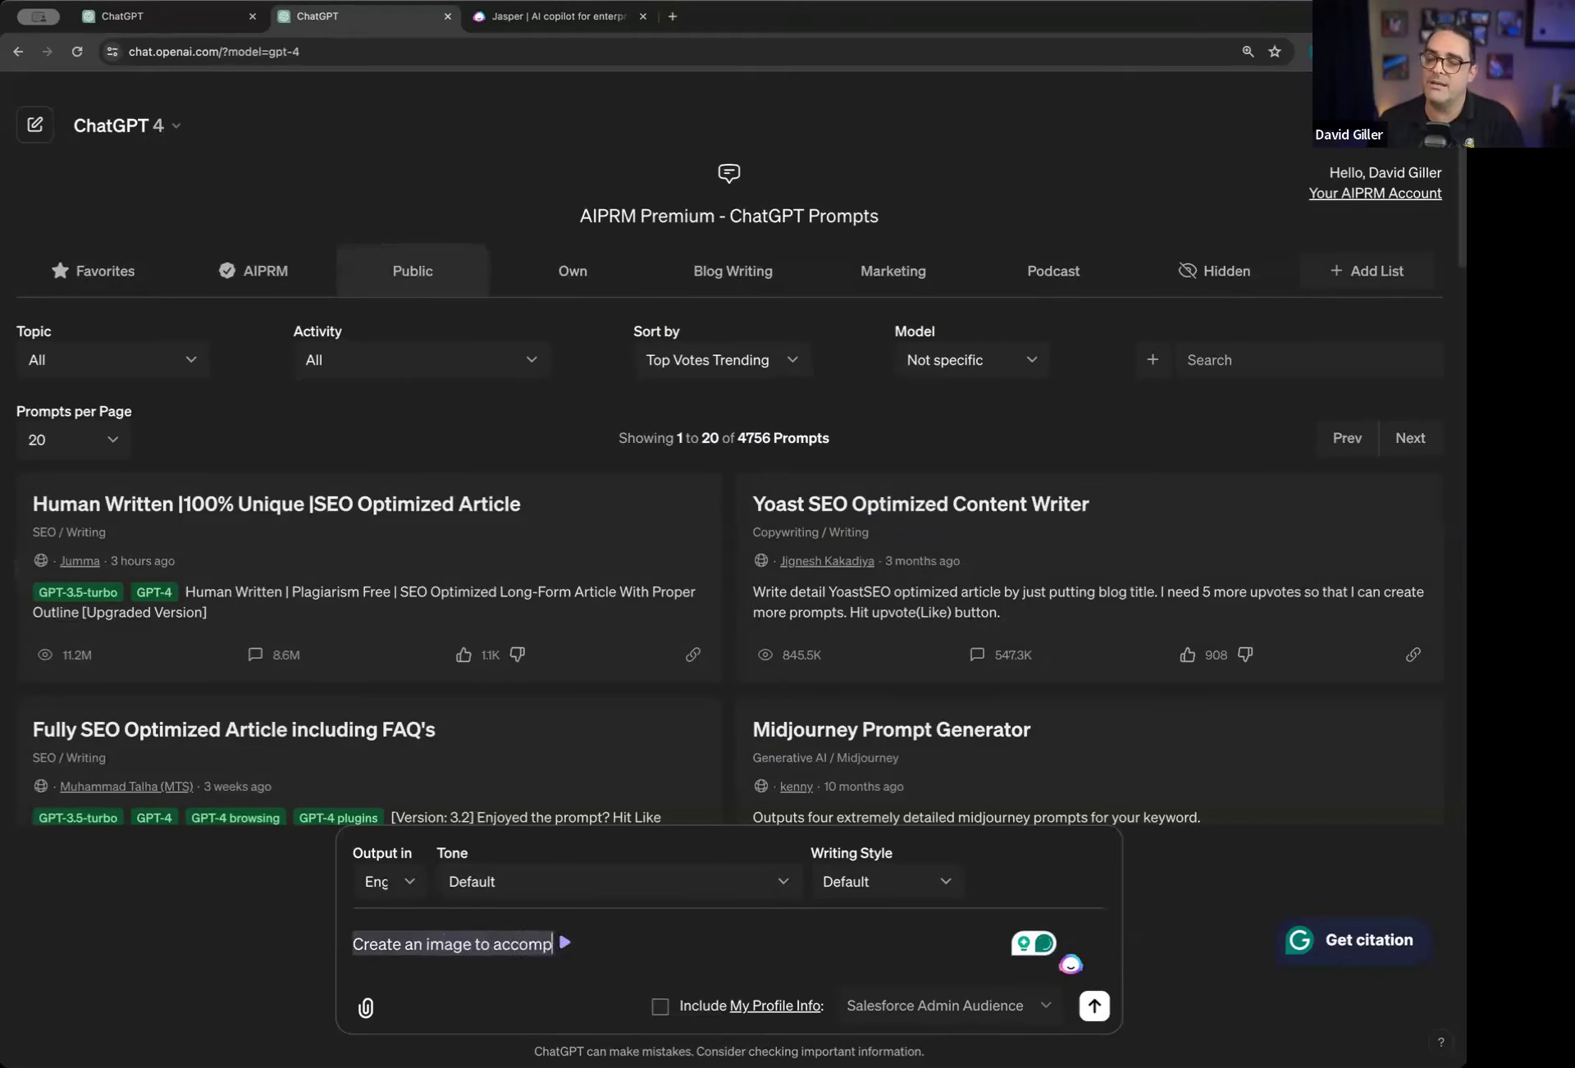
pyautogui.write('any the email below:')
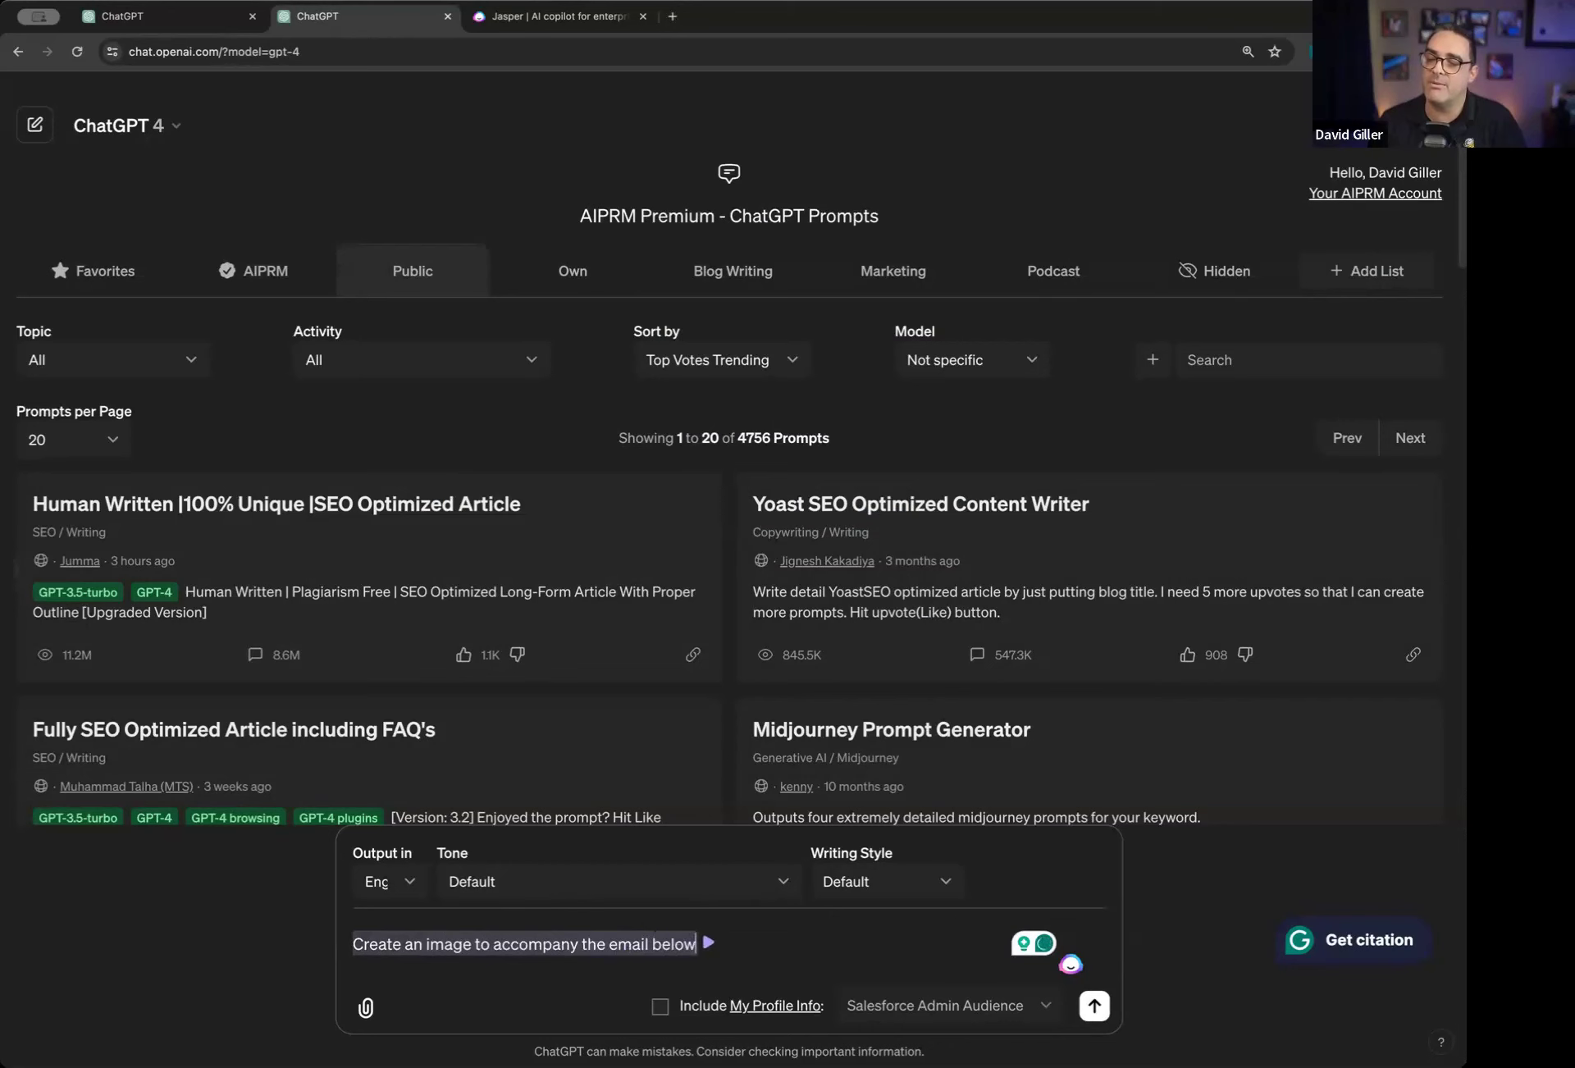
pyautogui.hotkey('shift', 'Return')
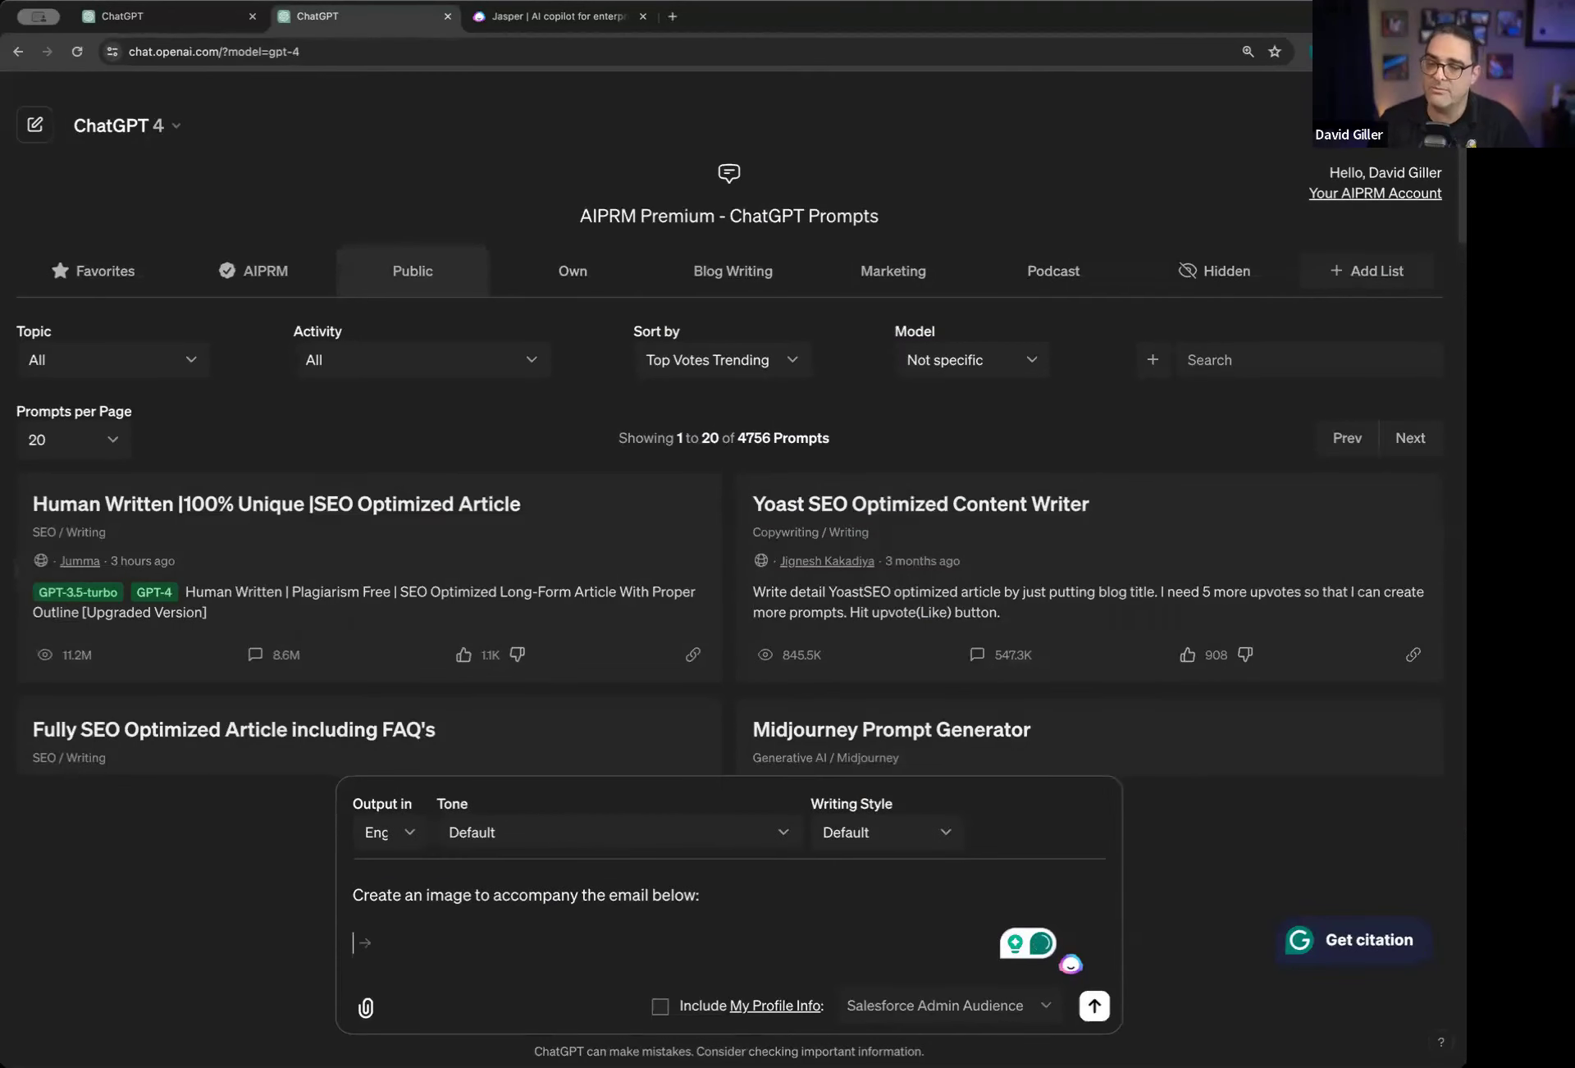
pyautogui.hotkey('ctrl', 'v')
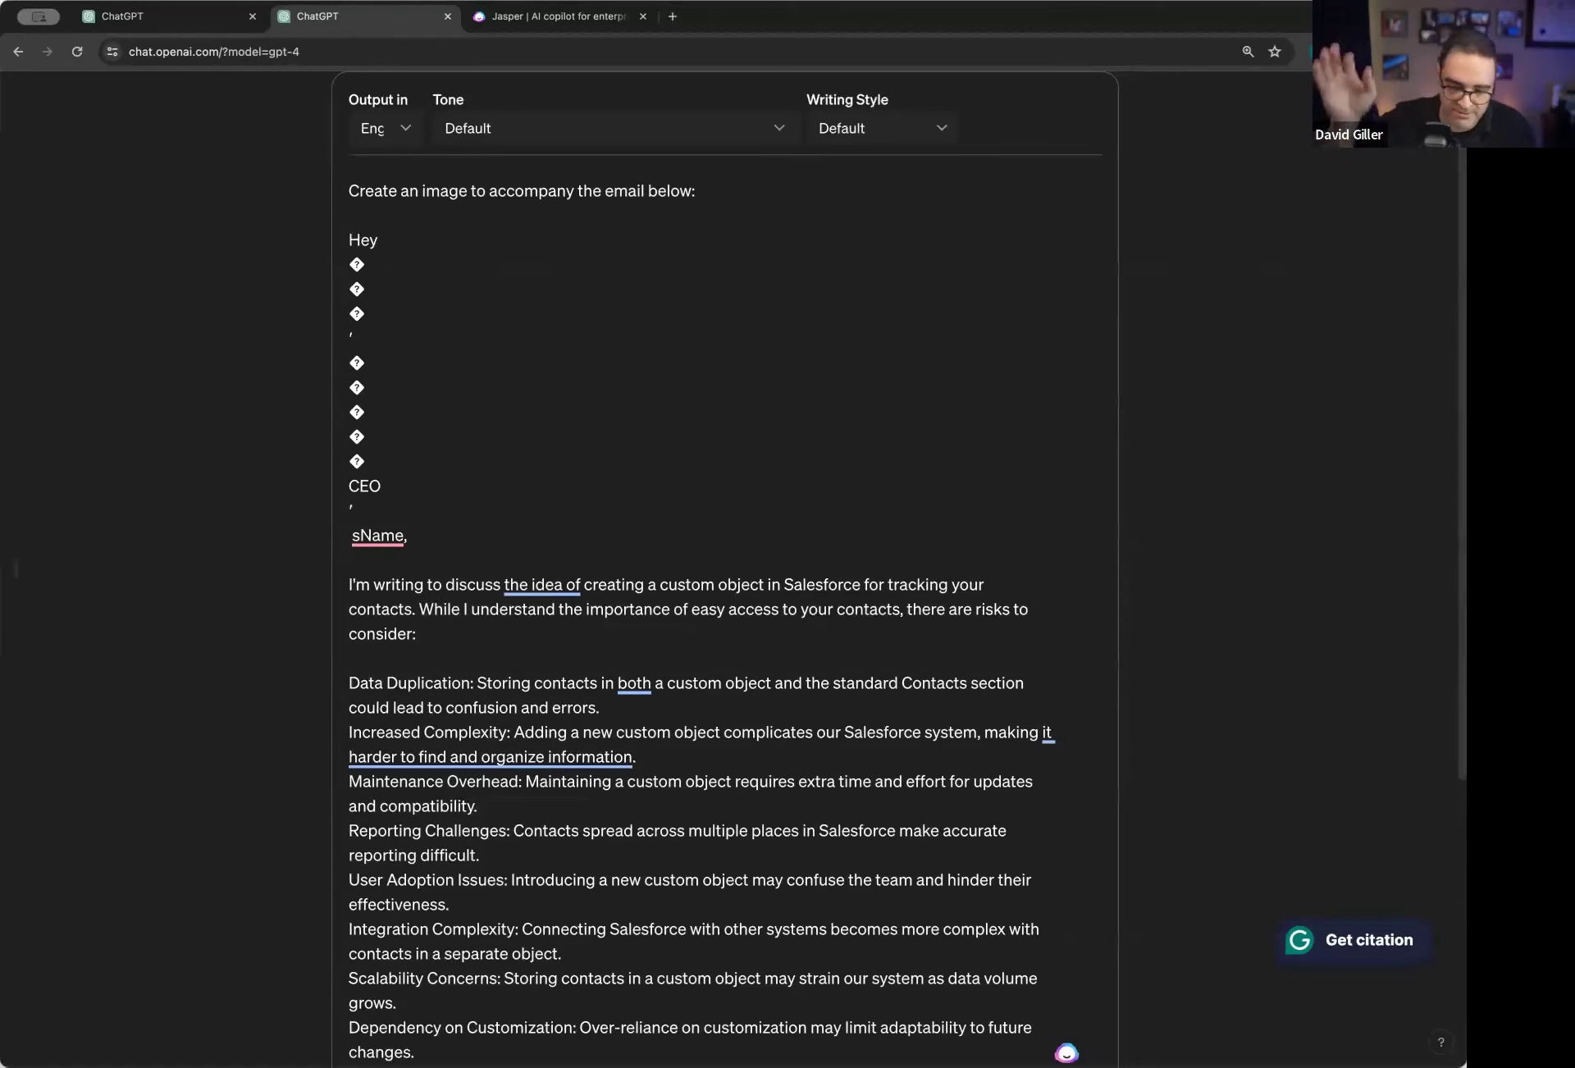
pyautogui.press('Return')
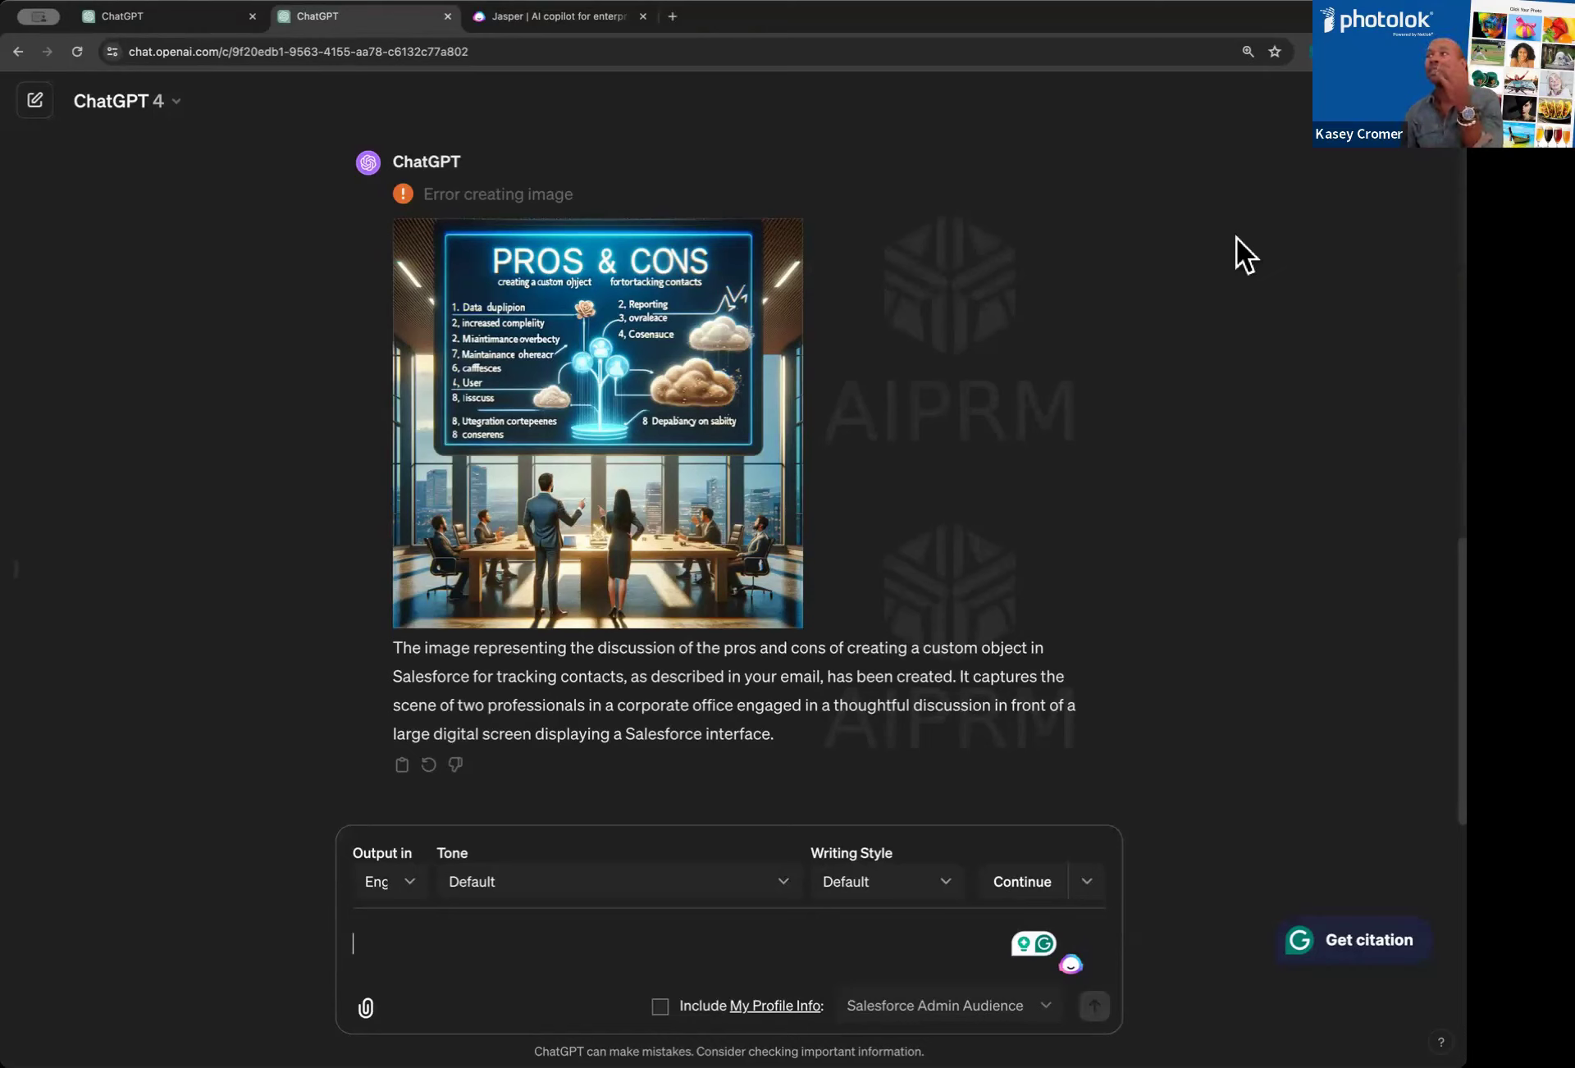
pyautogui.moveTo(683, 358)
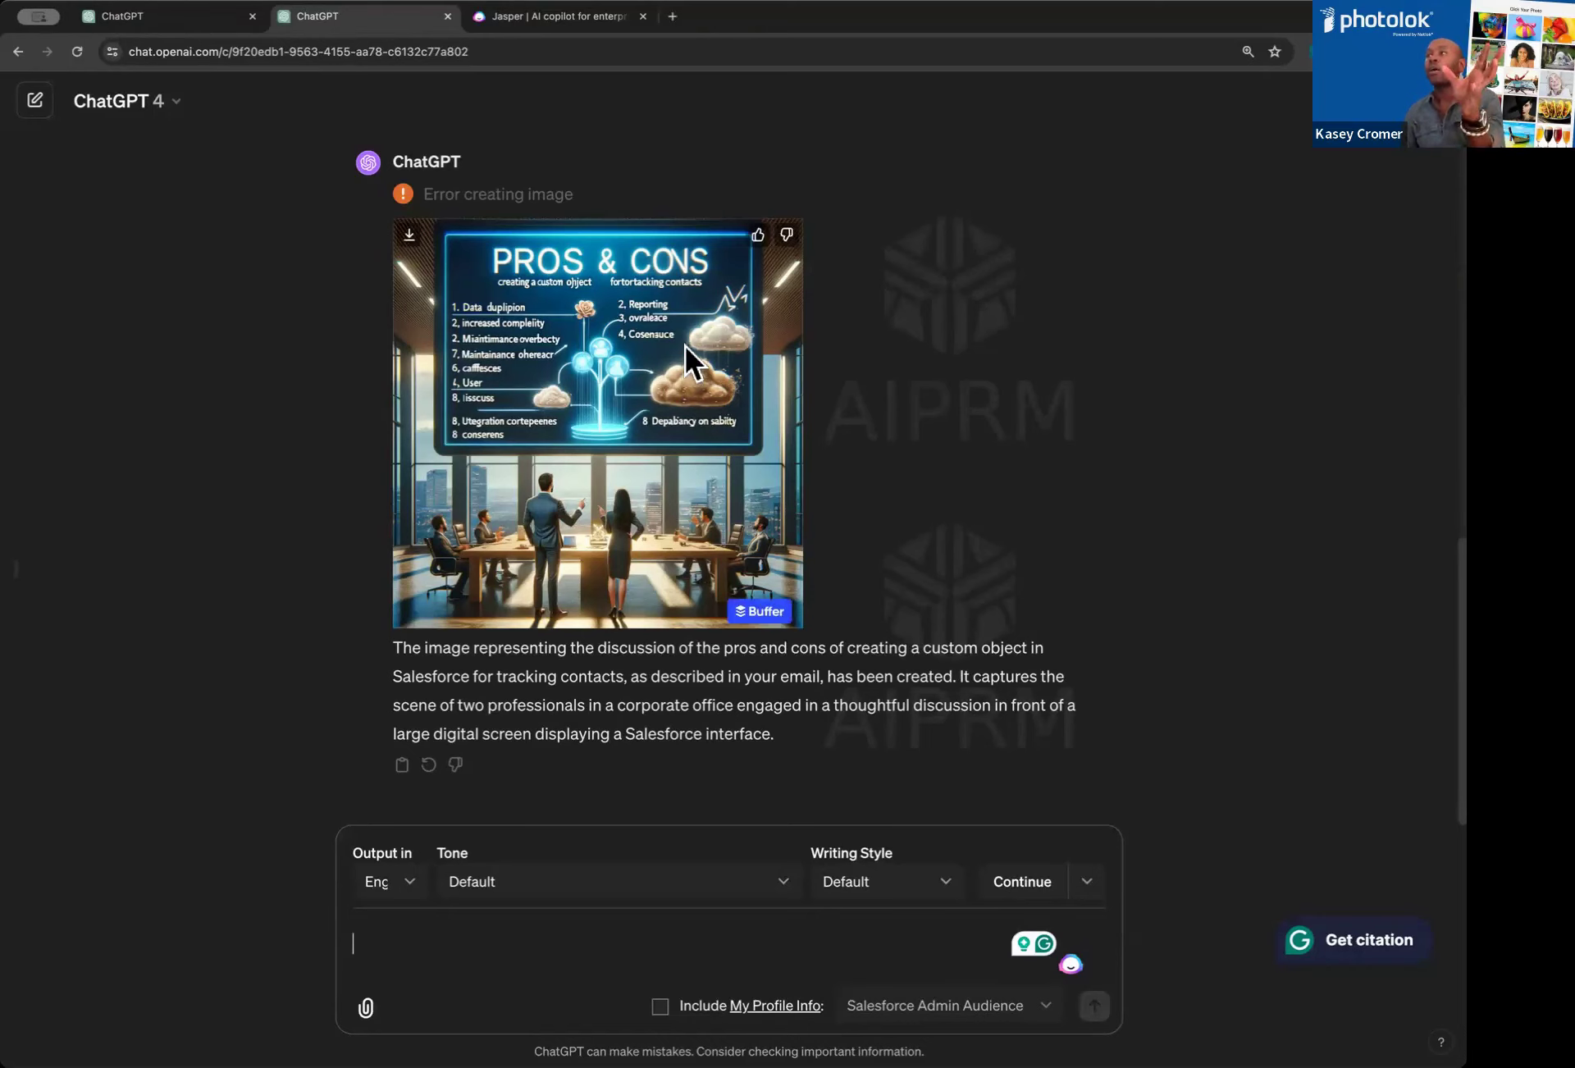
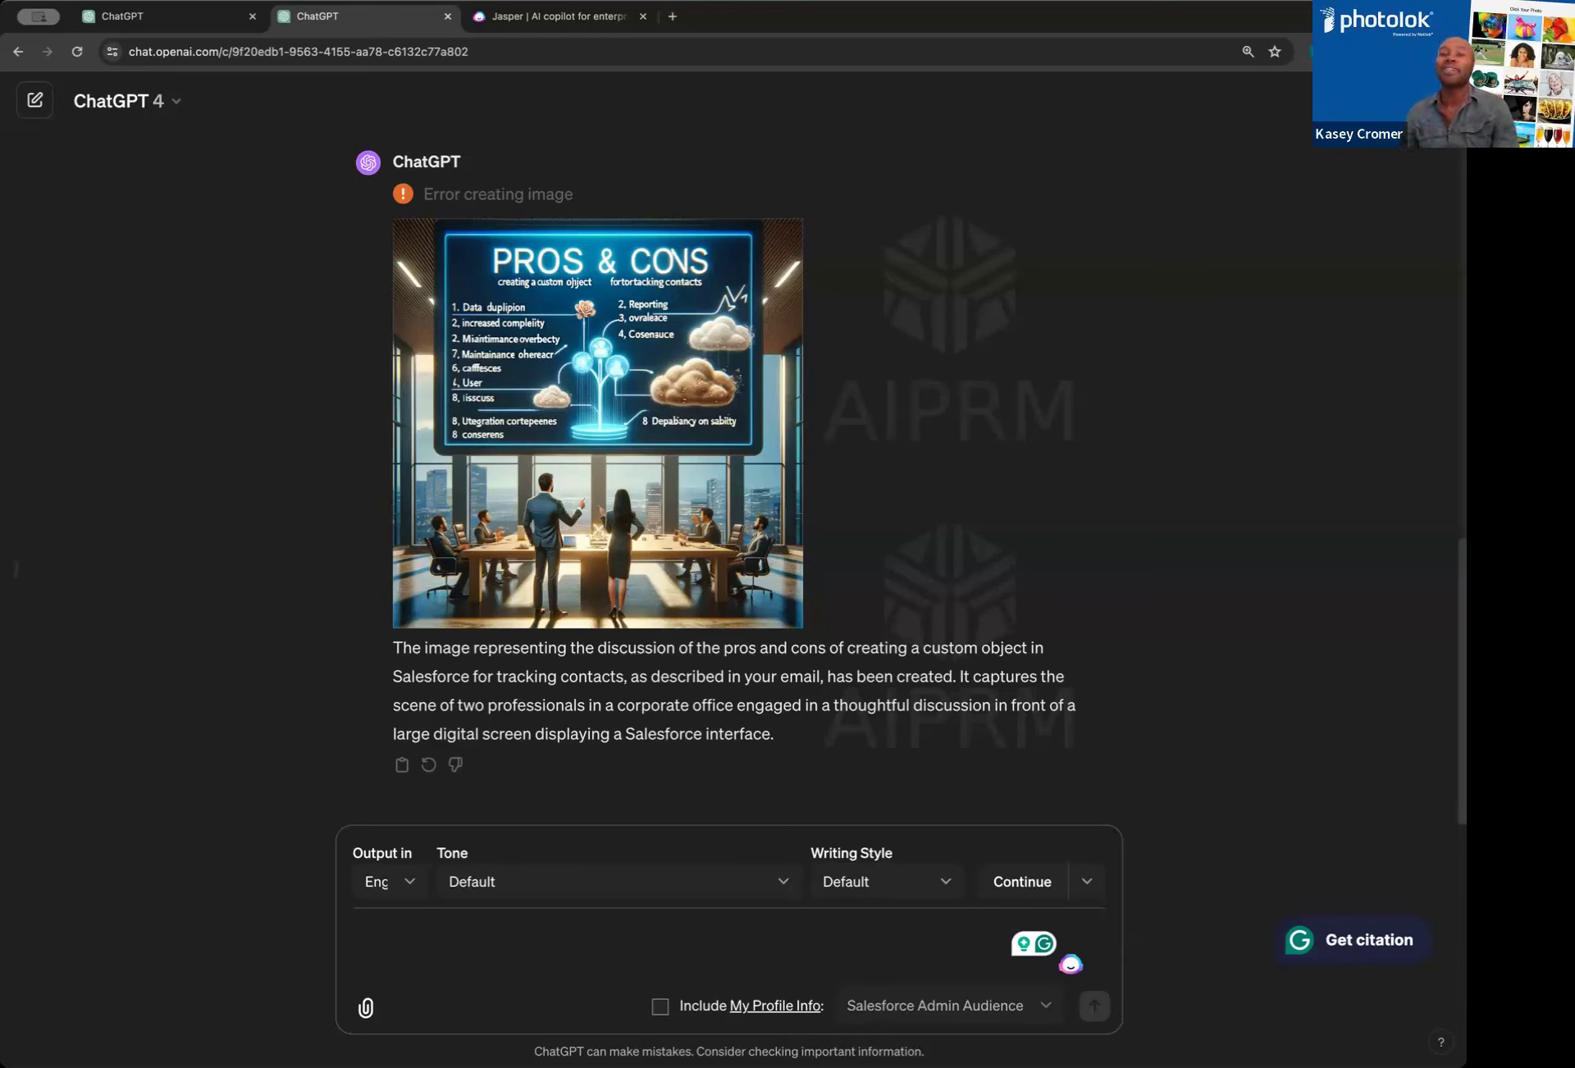
pyautogui.click(174, 104)
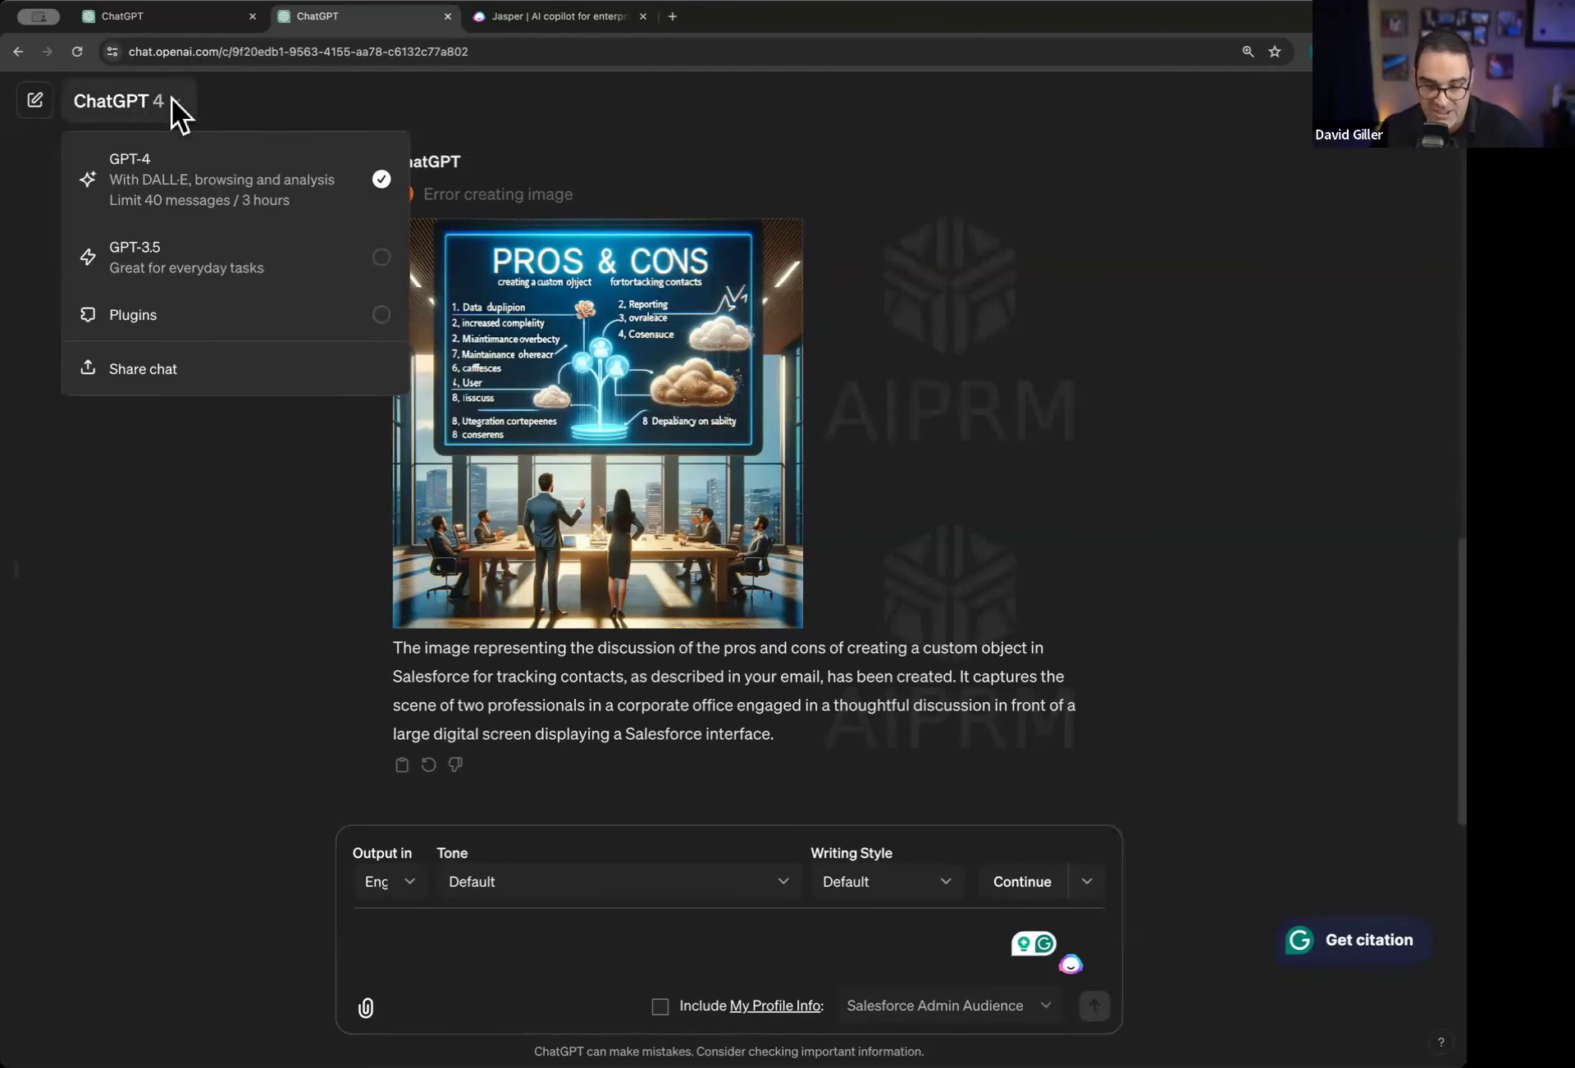
pyautogui.moveTo(177, 197)
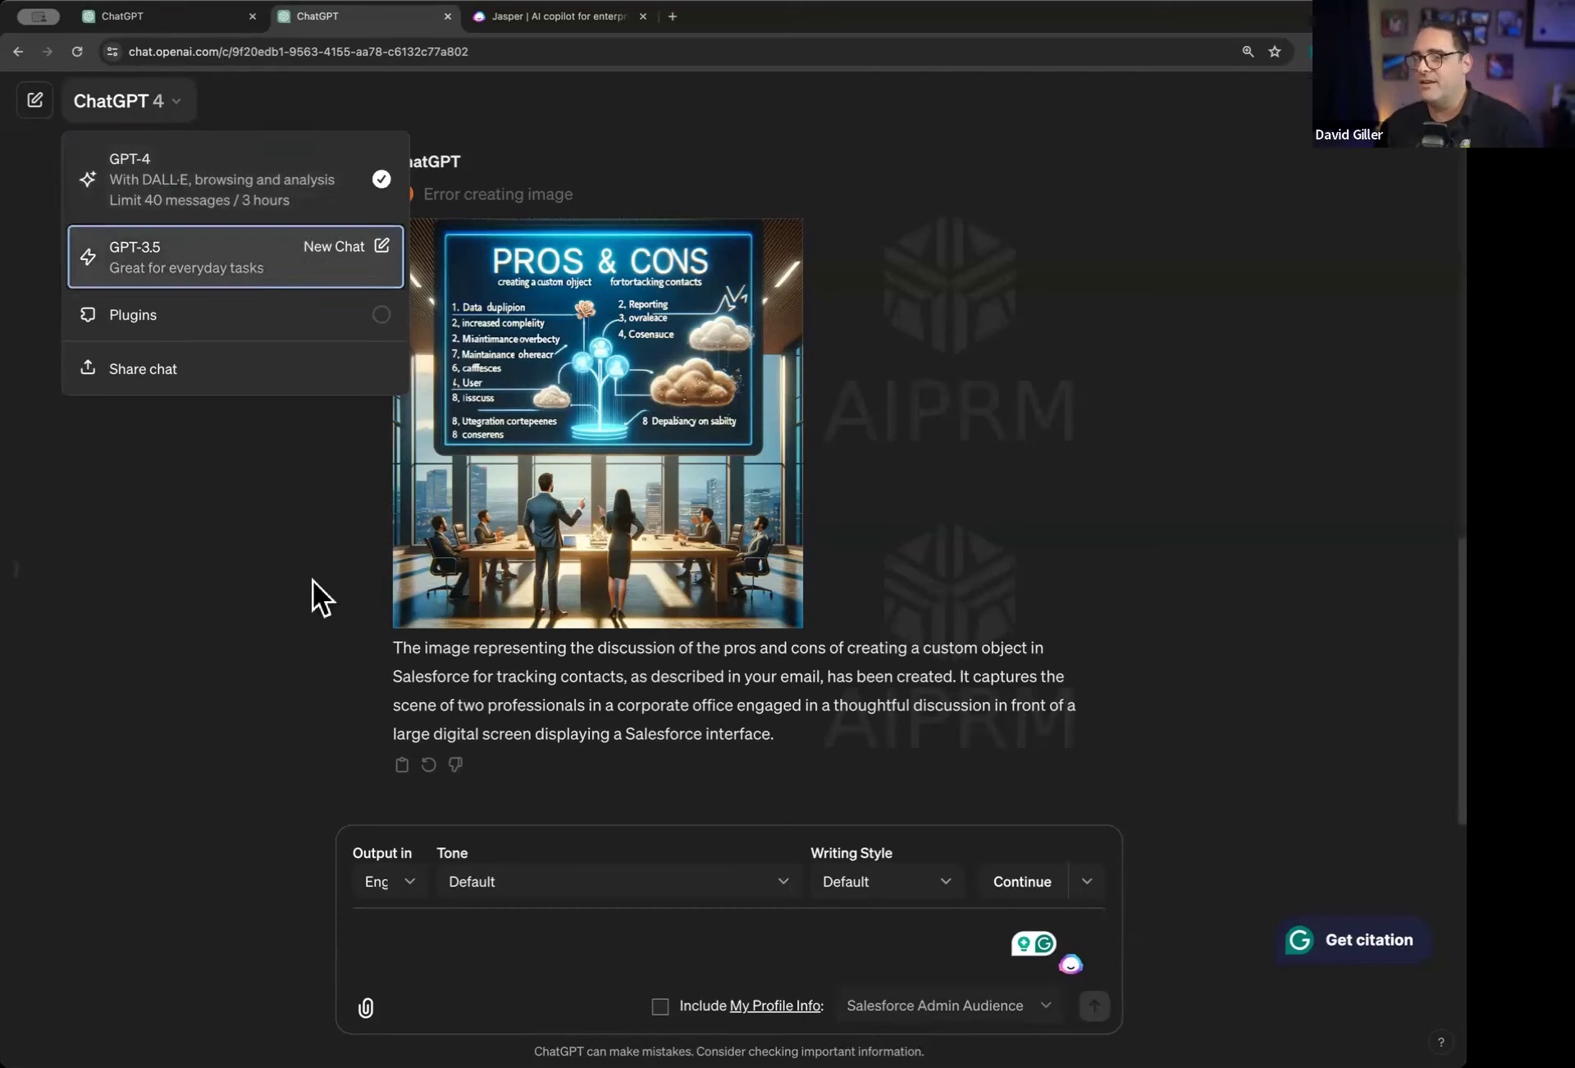
pyautogui.click(219, 611)
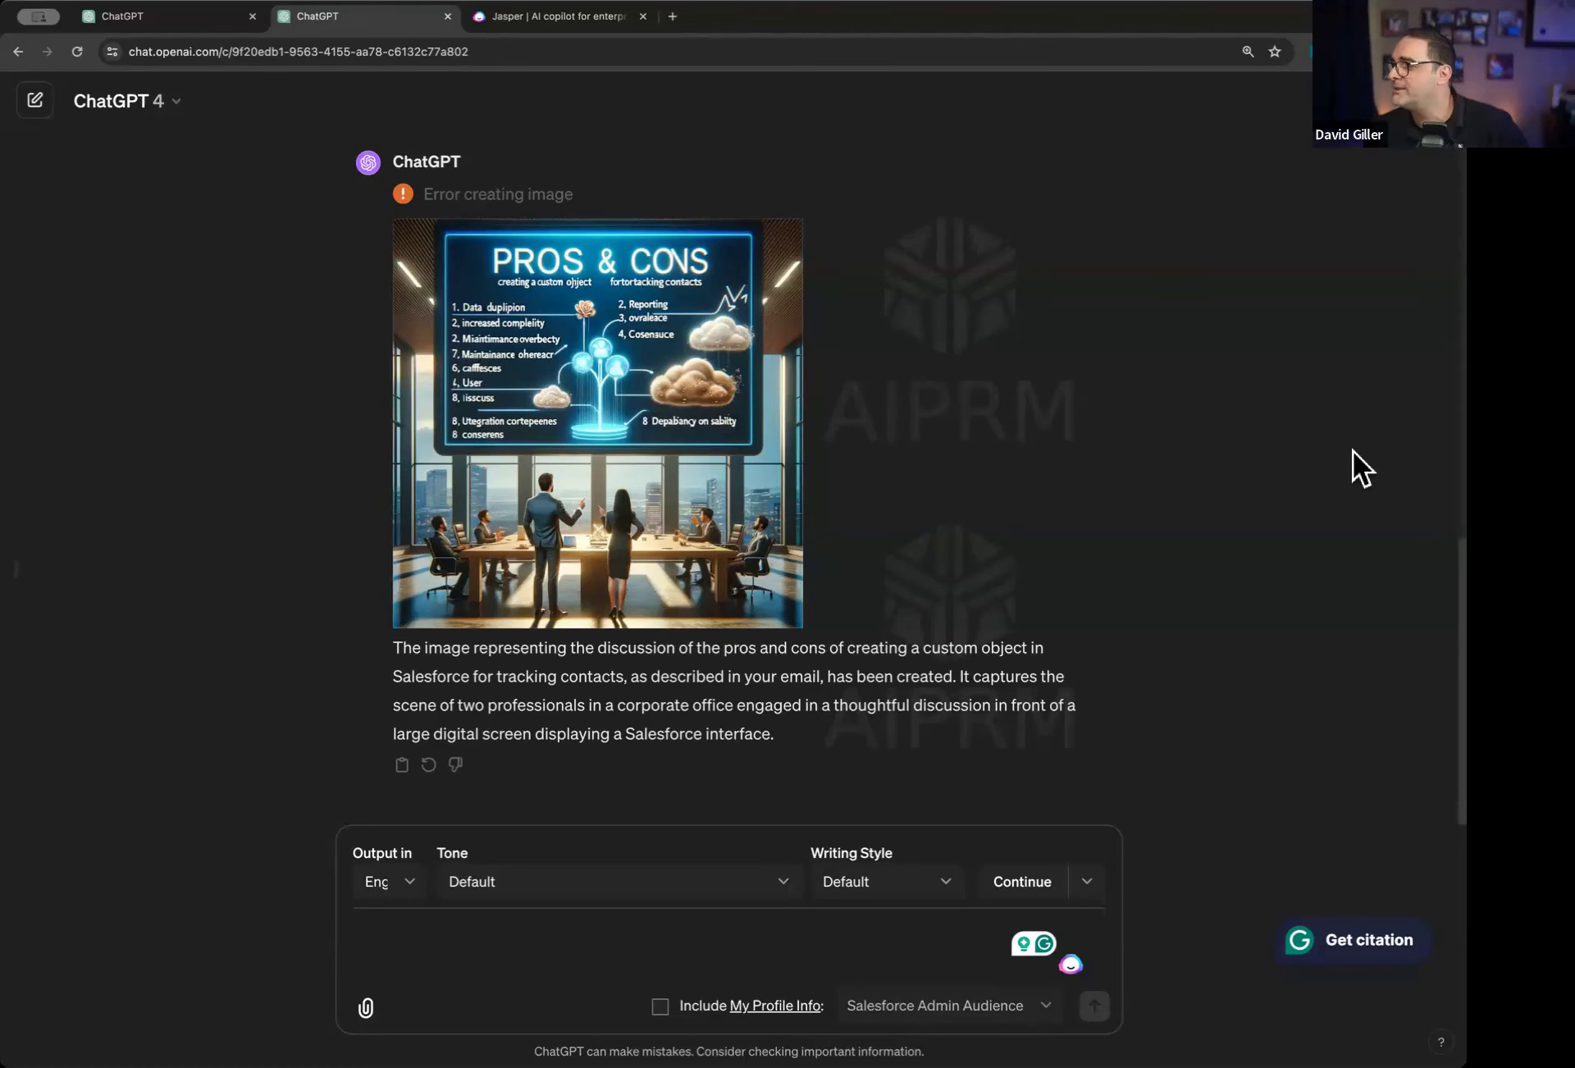
# Start a new chat with the Plugins model and disable the Web Requests and Diagrams: Show Me plugins
pyautogui.click(164, 100)
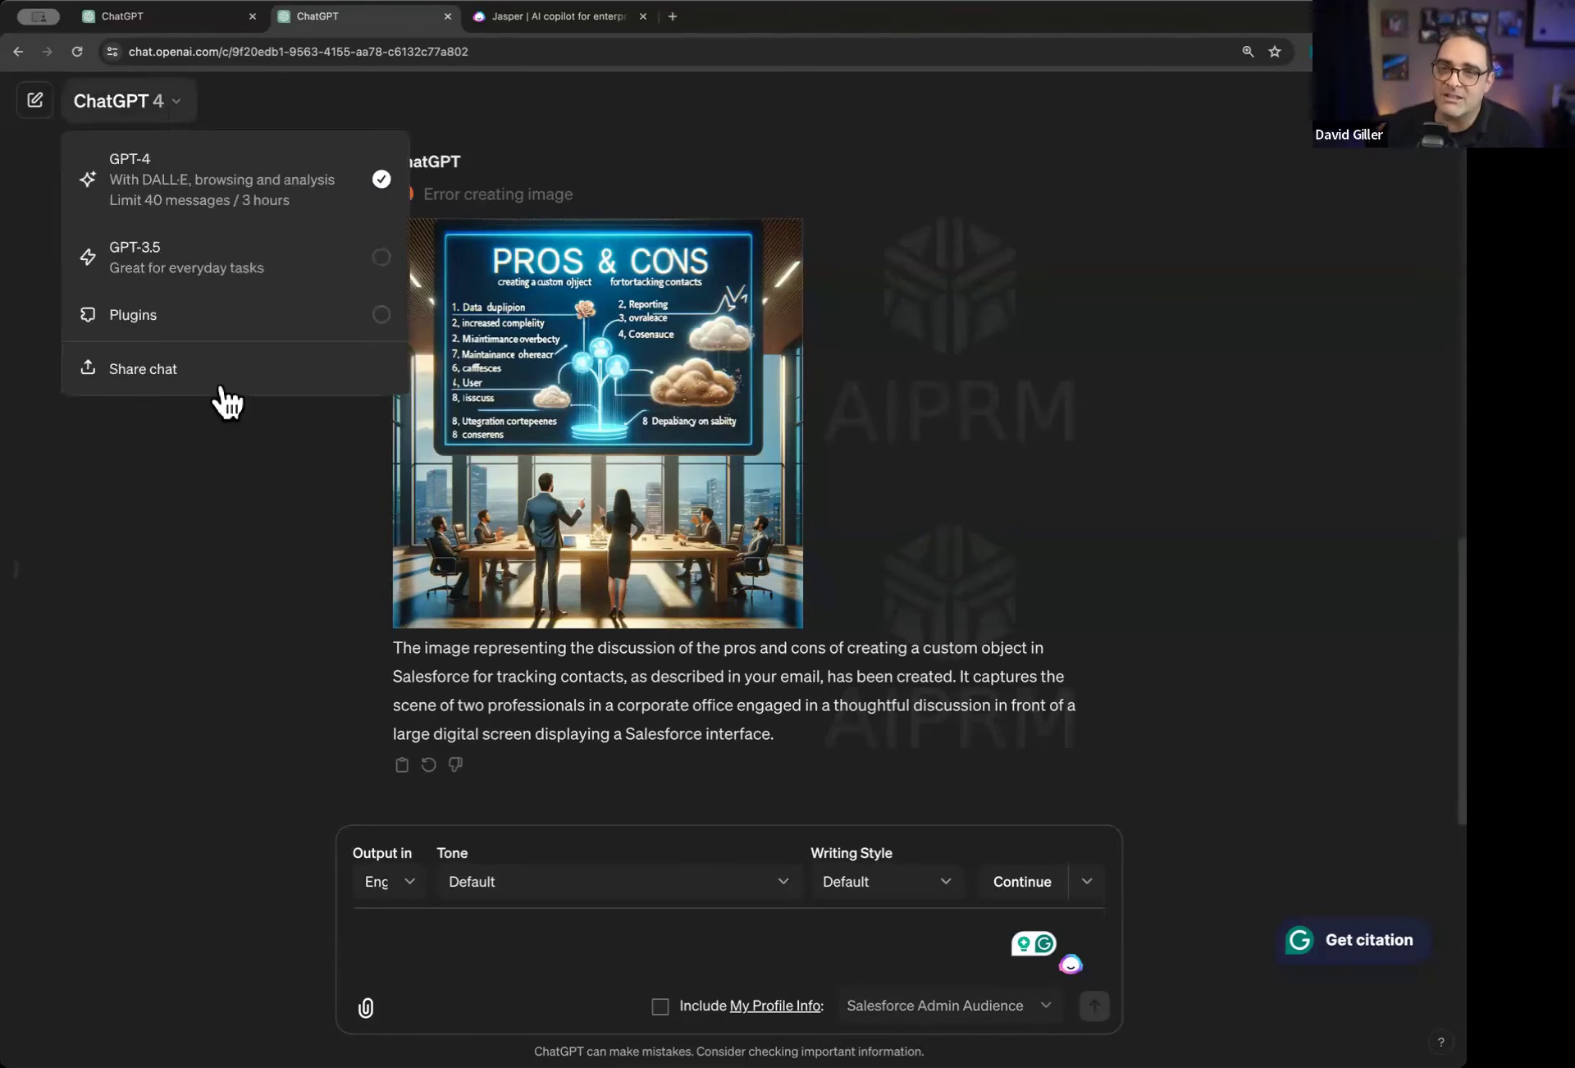
pyautogui.click(225, 321)
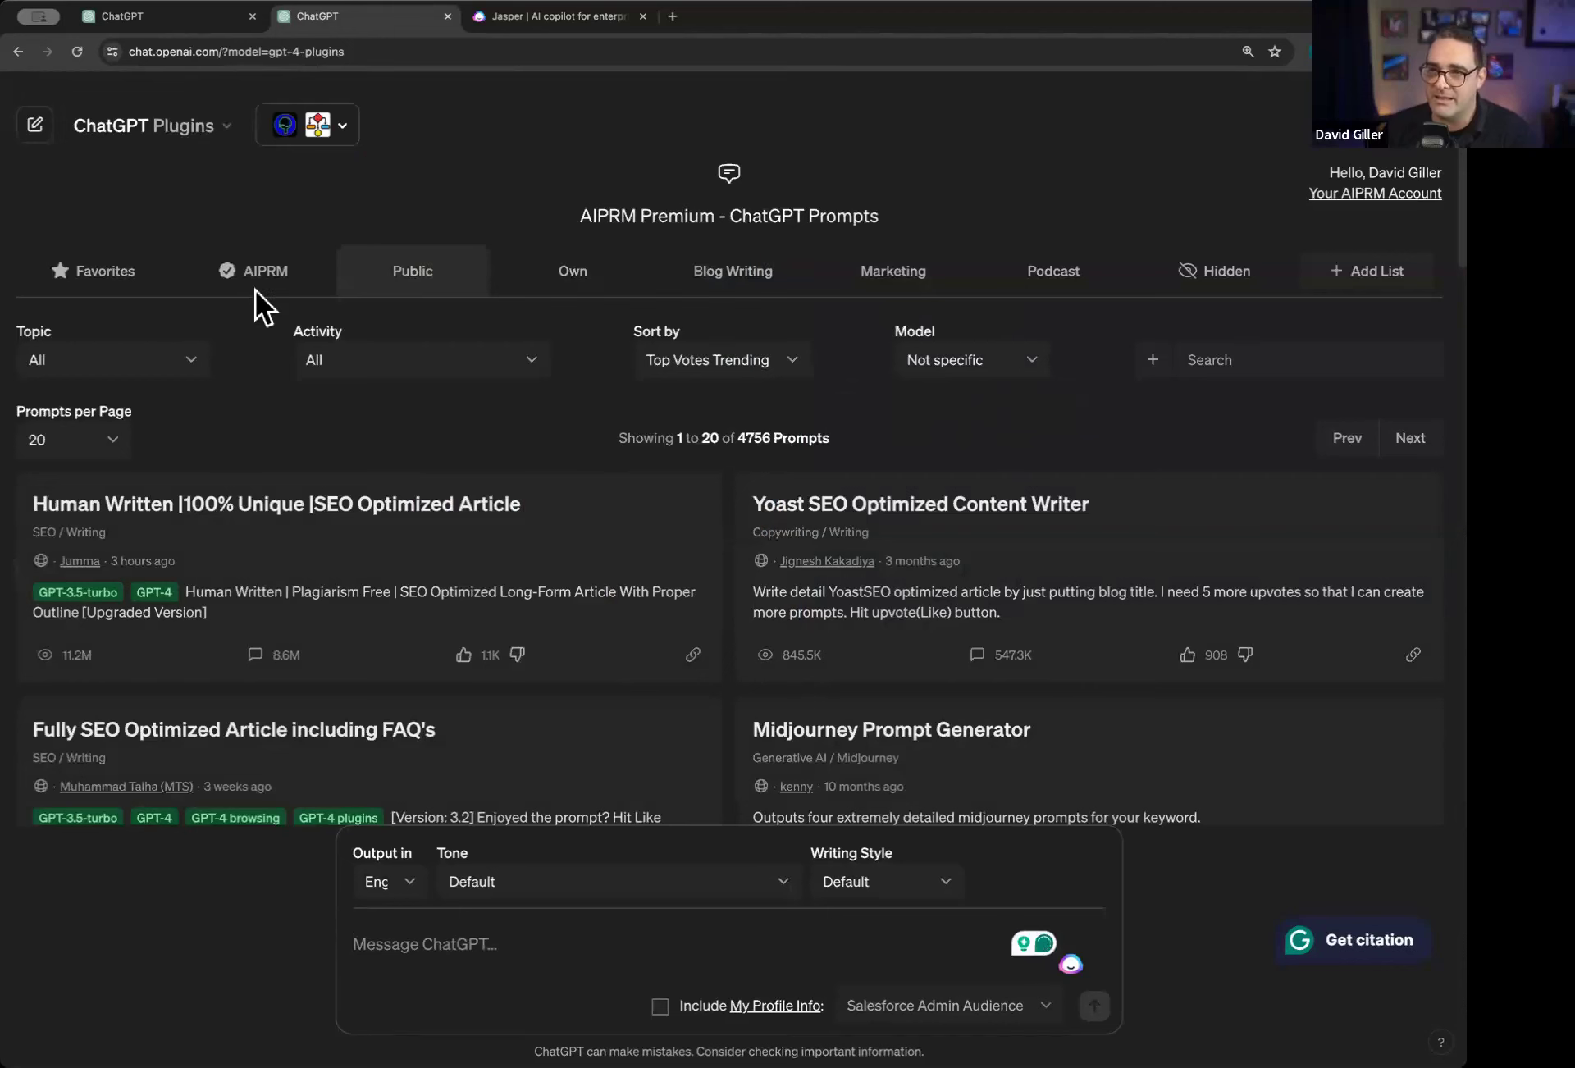
pyautogui.click(343, 125)
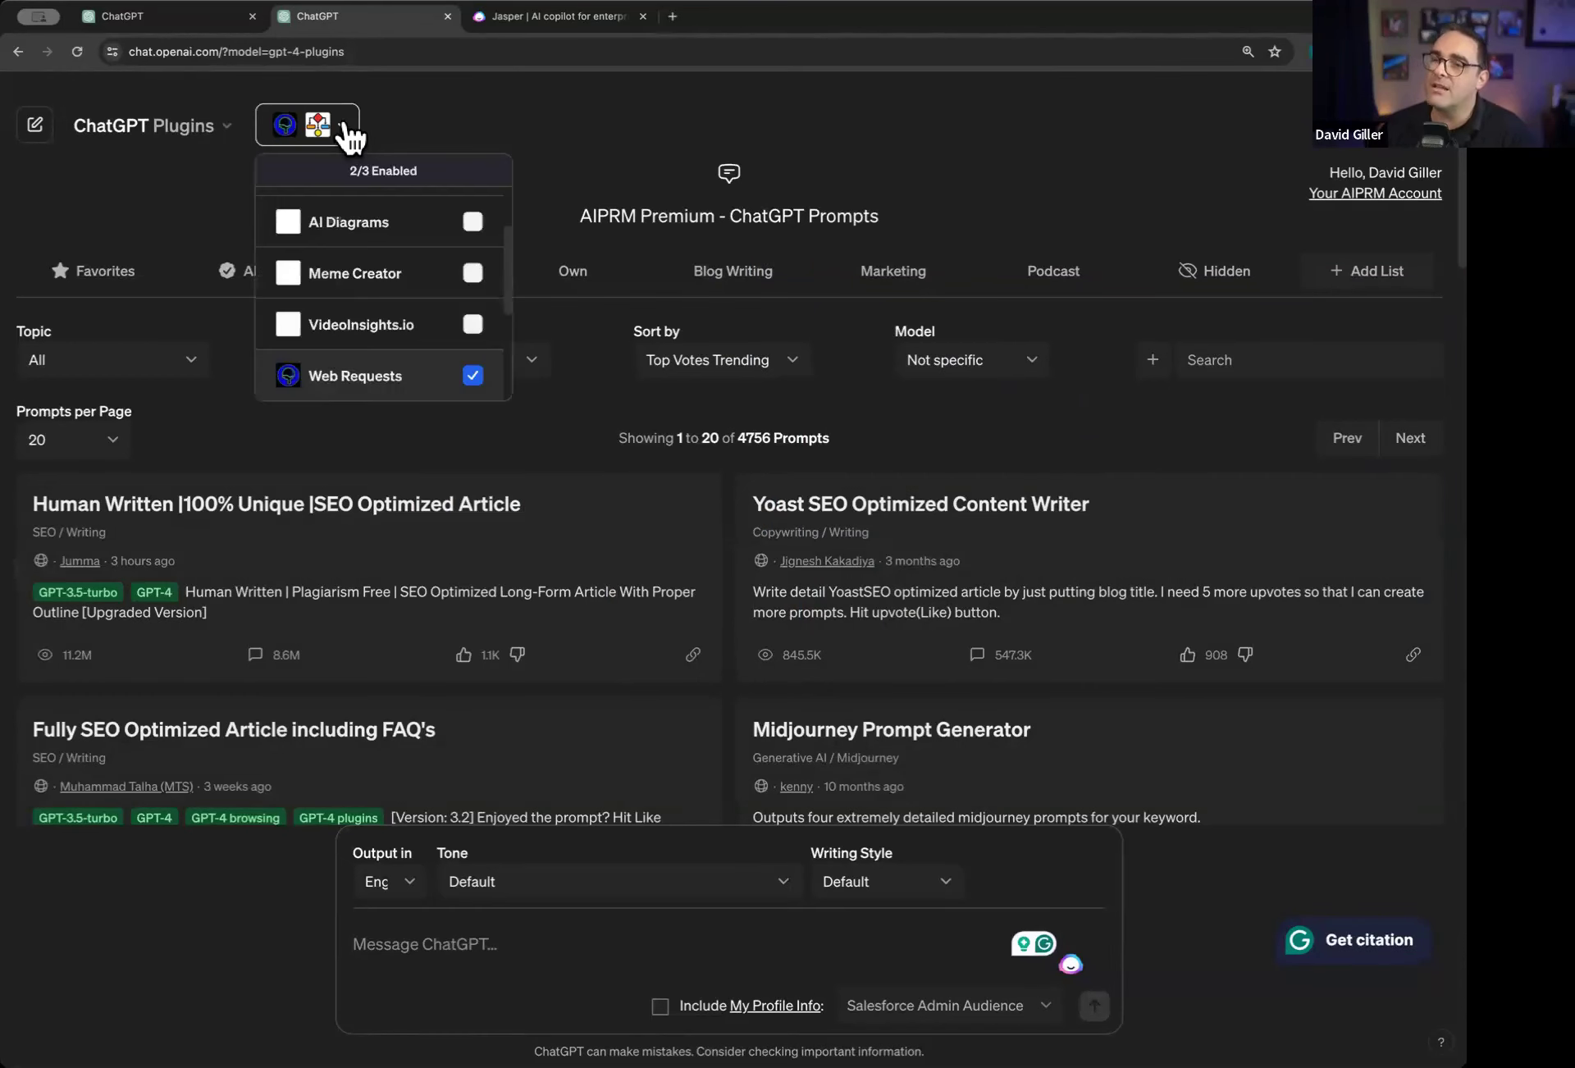
pyautogui.click(474, 377)
pyautogui.click(408, 345)
pyautogui.scroll(-3, 414, 359)
pyautogui.click(482, 328)
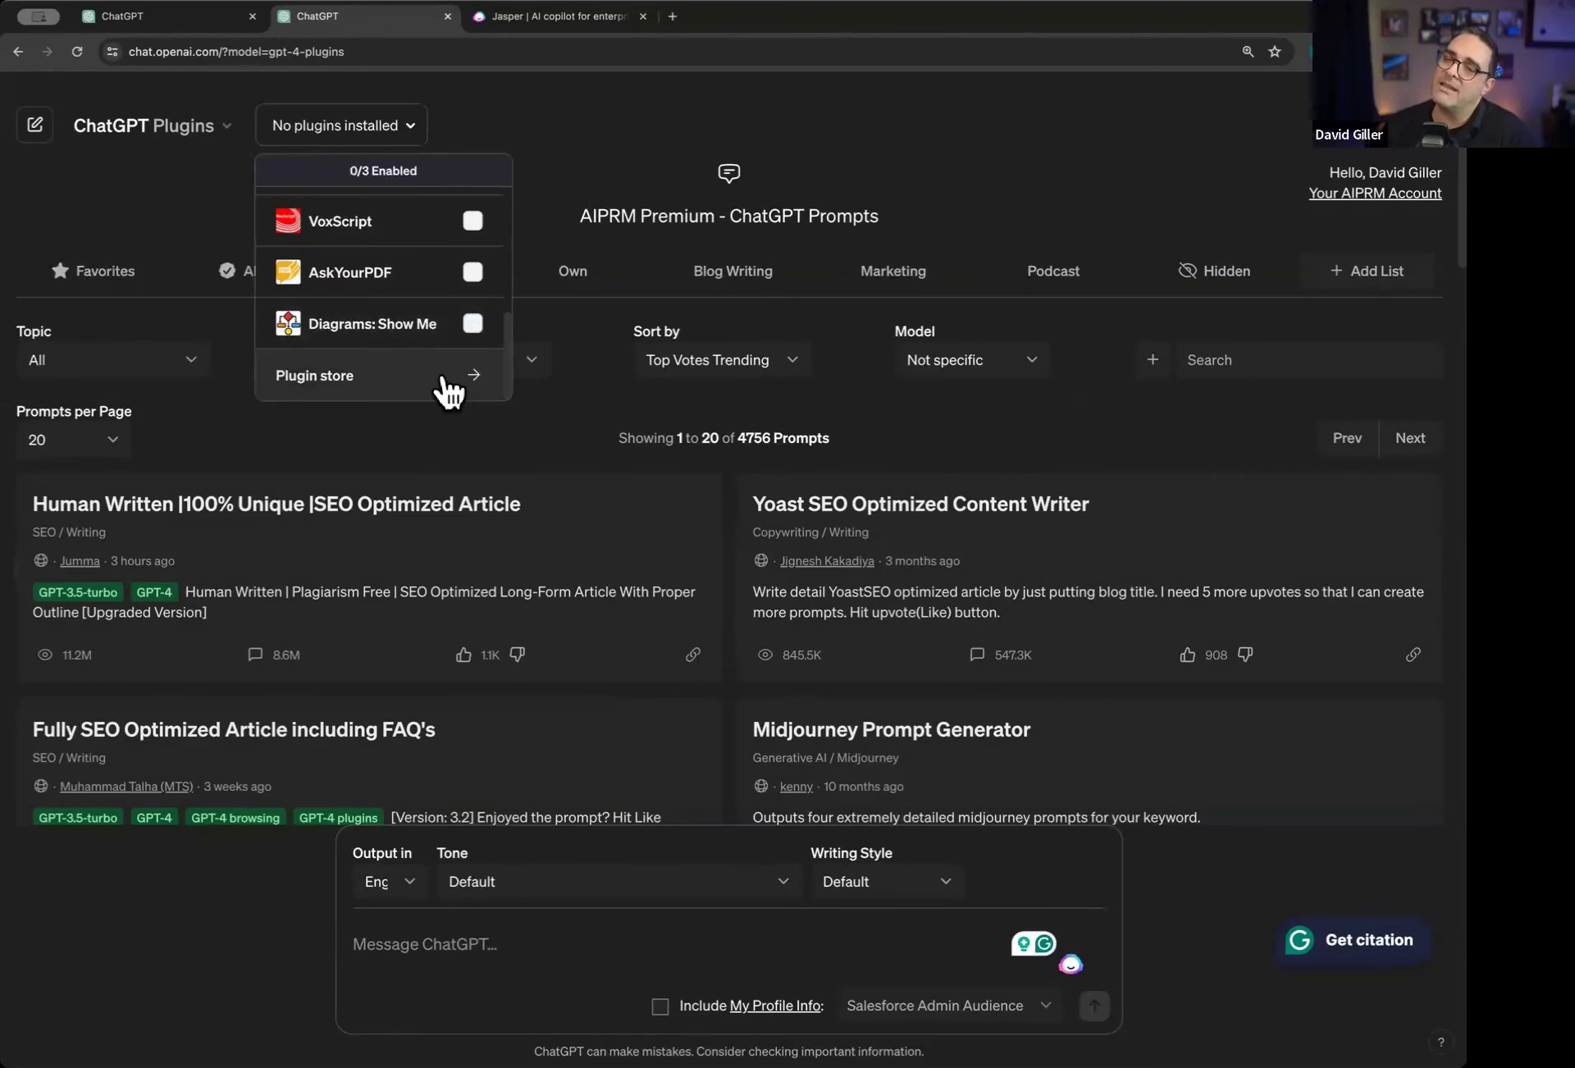
# Search the plugin store for "ppt" and close the store without installing anything
pyautogui.click(457, 380)
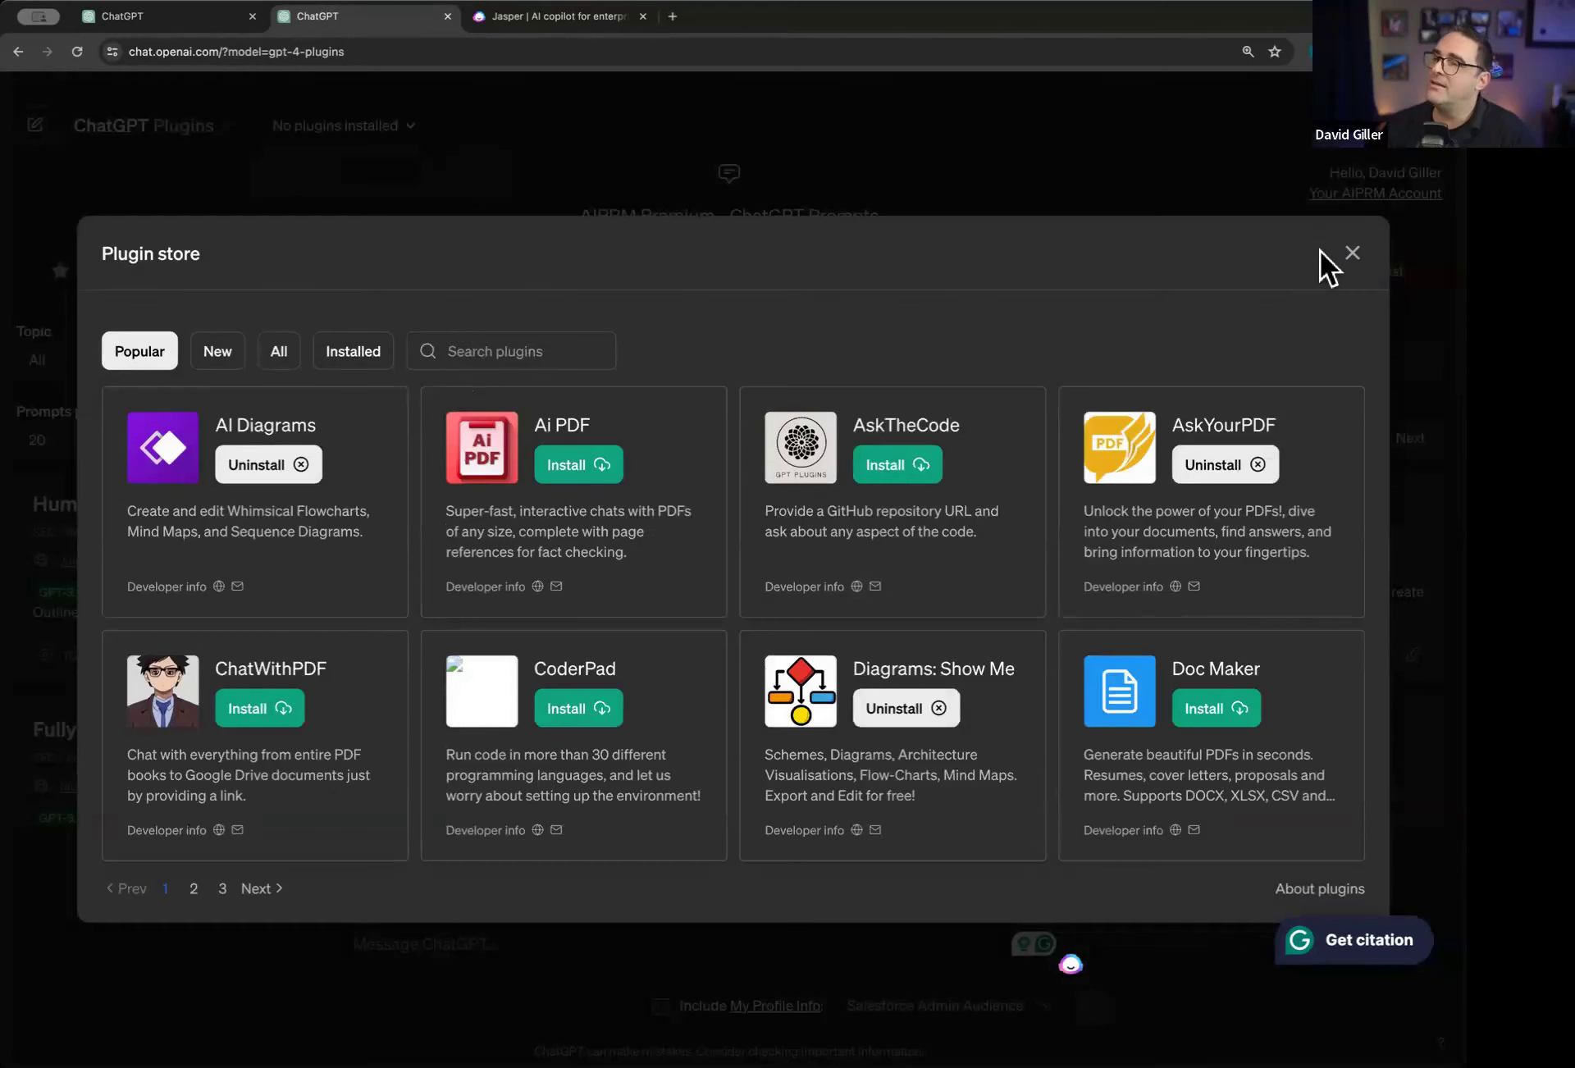
pyautogui.click(480, 352)
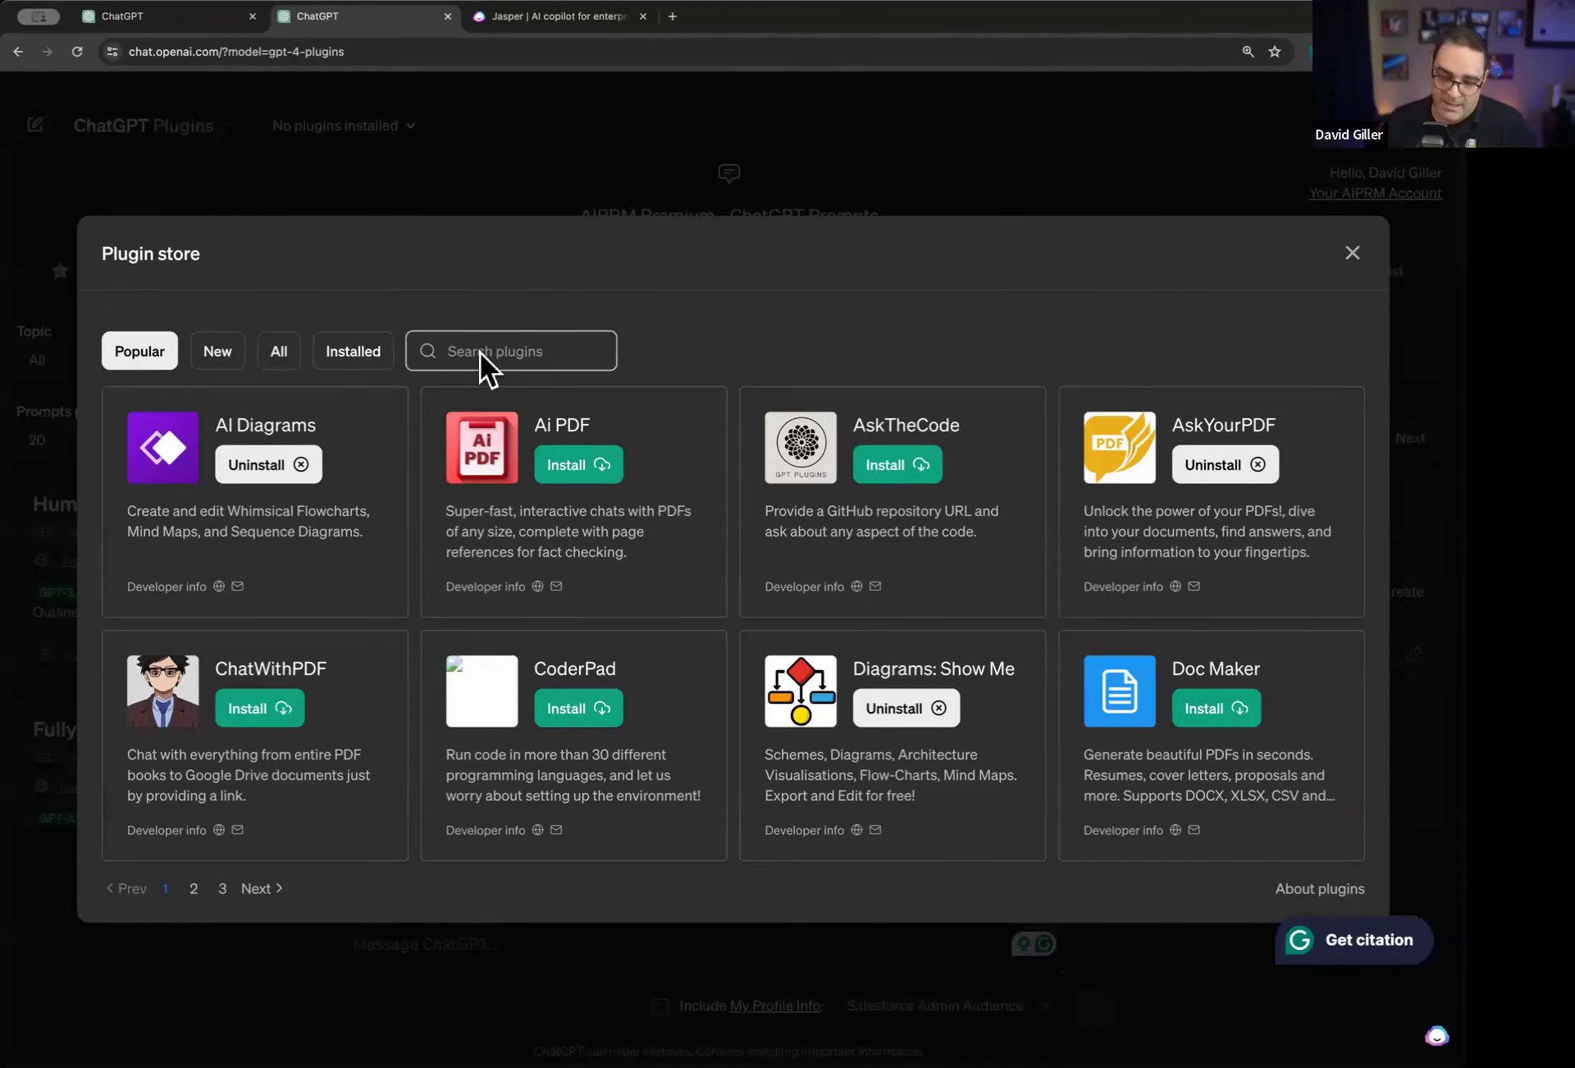
pyautogui.write('powepoin')
pyautogui.press('BackSpace')
pyautogui.press('BackSpace')
pyautogui.press('BackSpace')
pyautogui.press('BackSpace')
pyautogui.press('BackSpace')
pyautogui.press('BackSpace')
pyautogui.press('BackSpace')
pyautogui.press('BackSpace')
pyautogui.write('ppt')
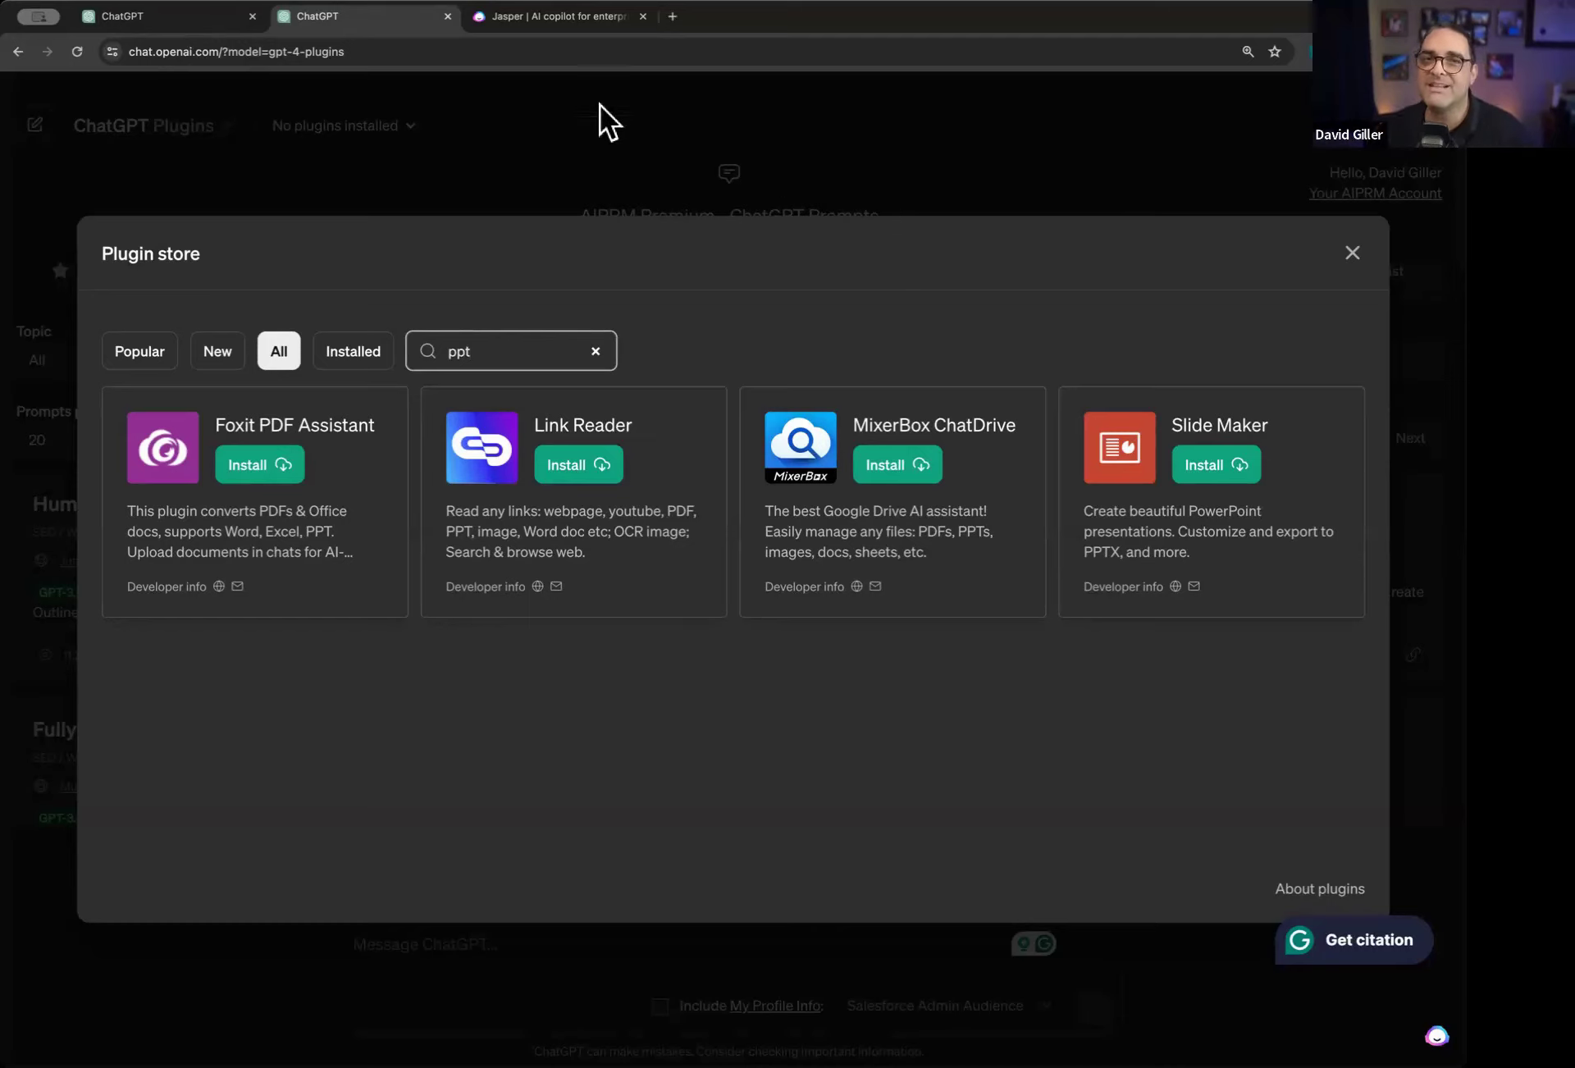
pyautogui.click(1352, 252)
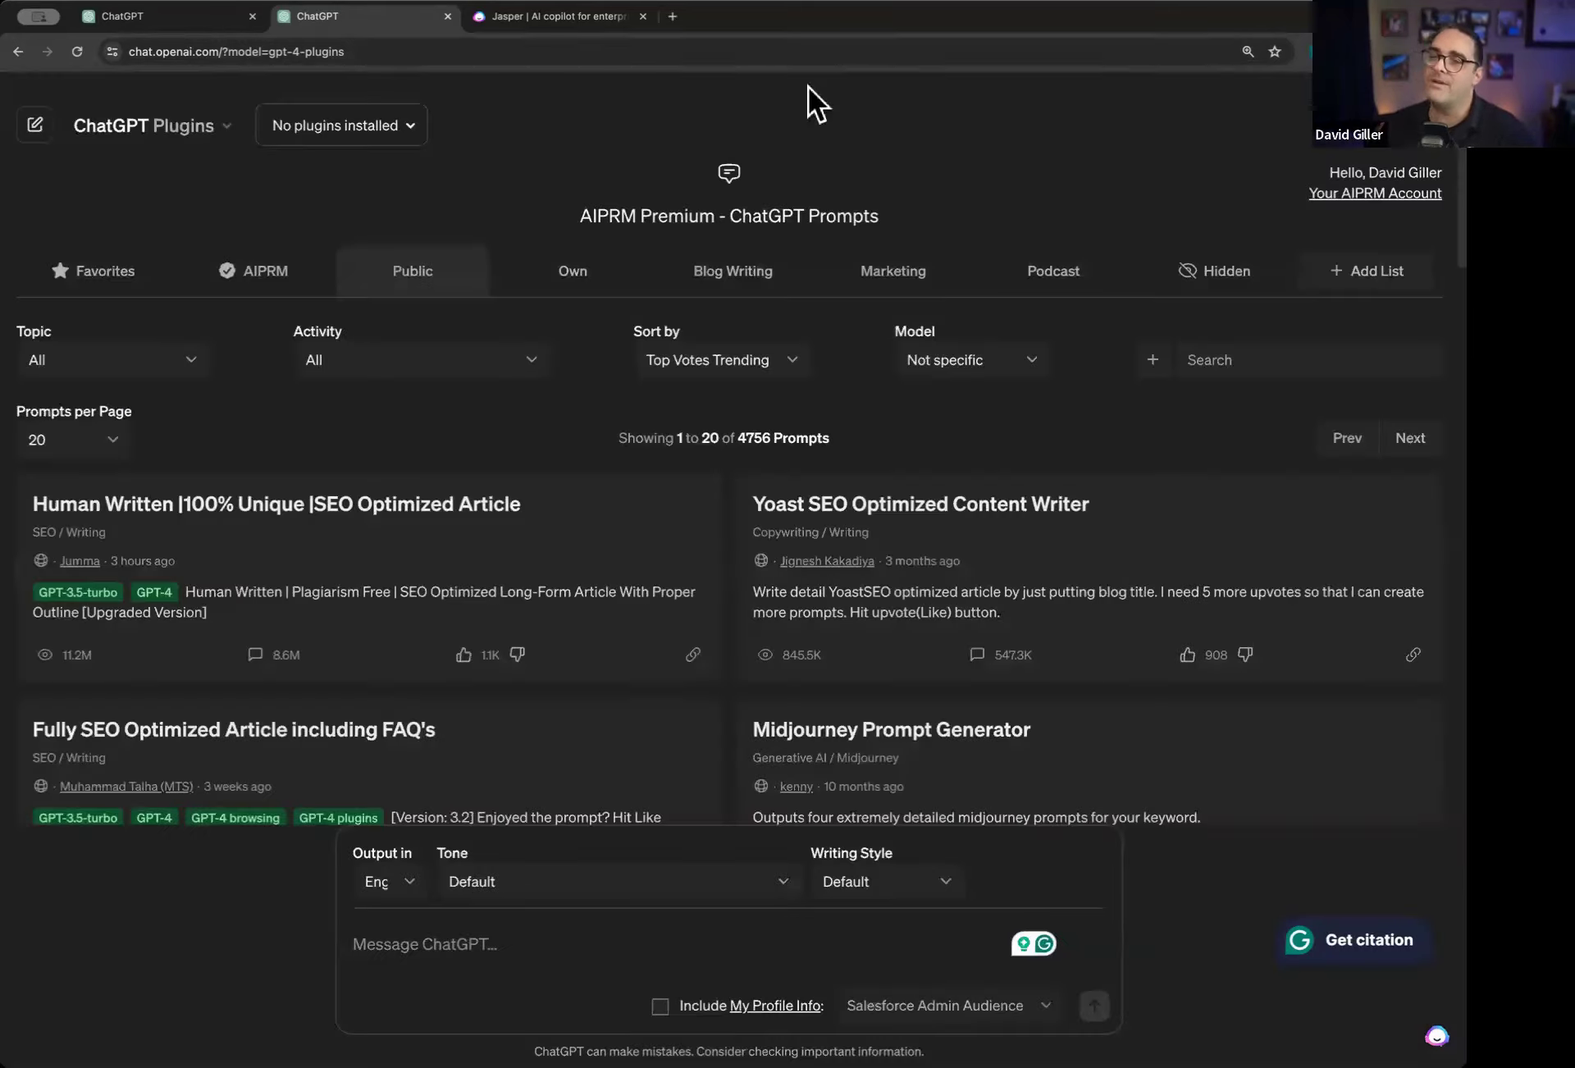
# Enable the Canva plugin for the new Plugins chat
pyautogui.click(212, 128)
pyautogui.click(283, 342)
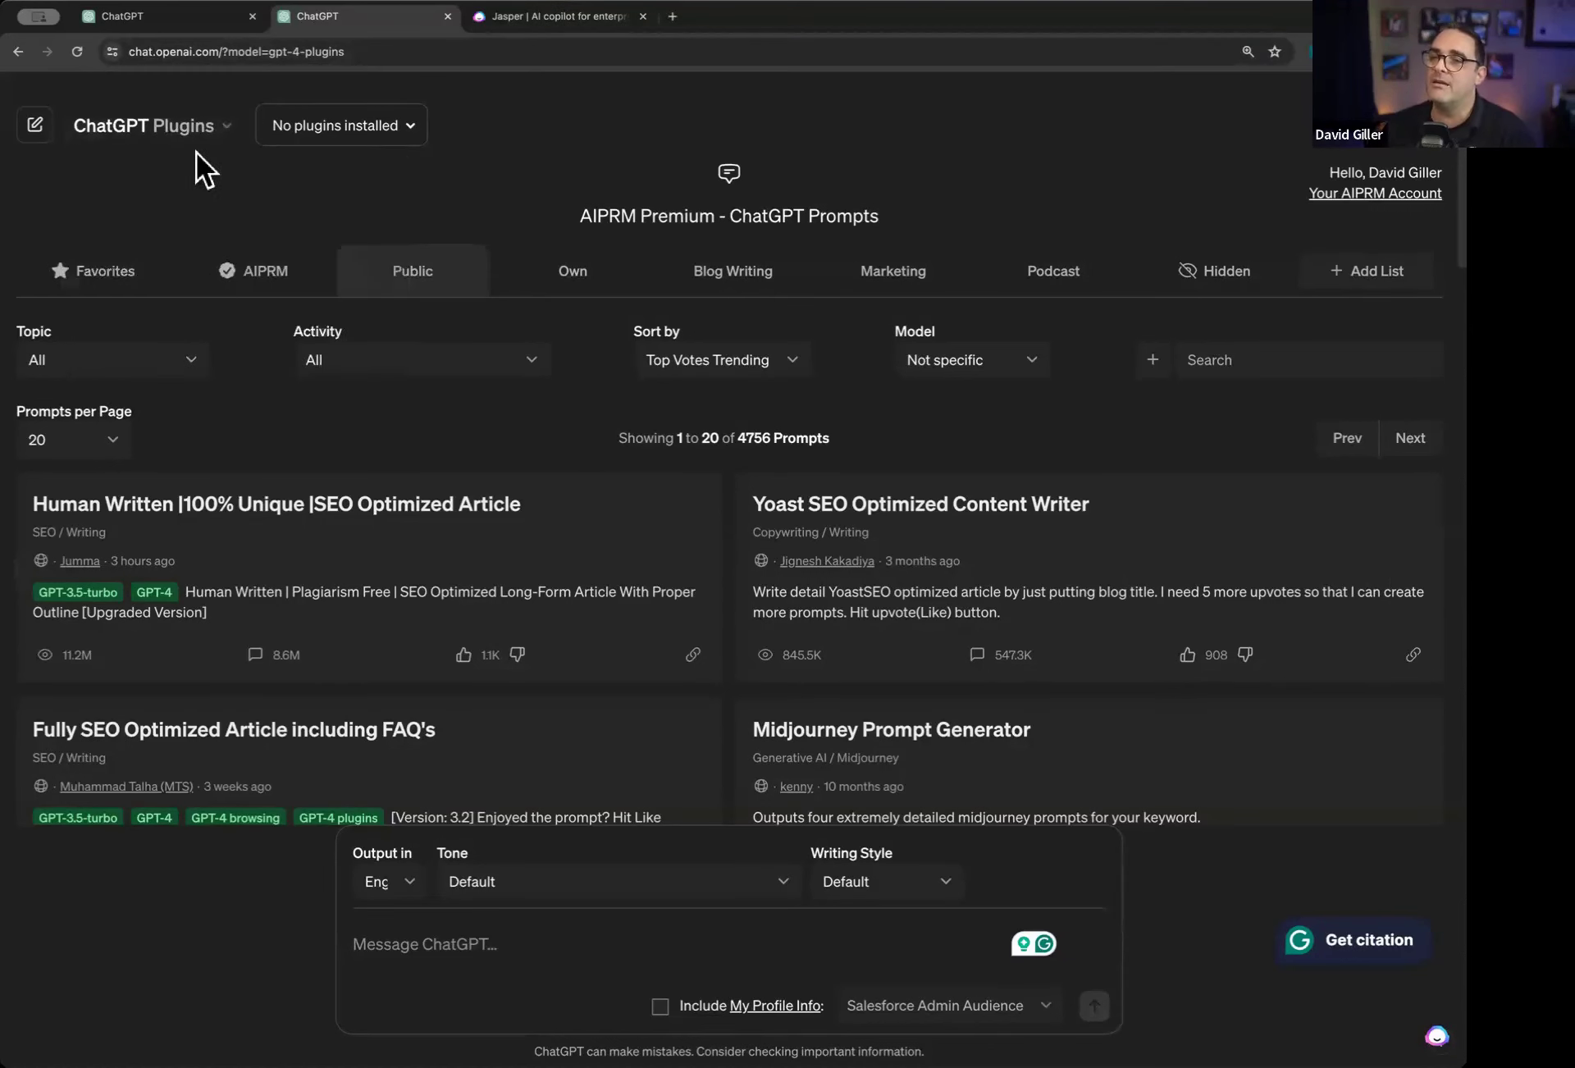
pyautogui.click(212, 131)
pyautogui.click(381, 128)
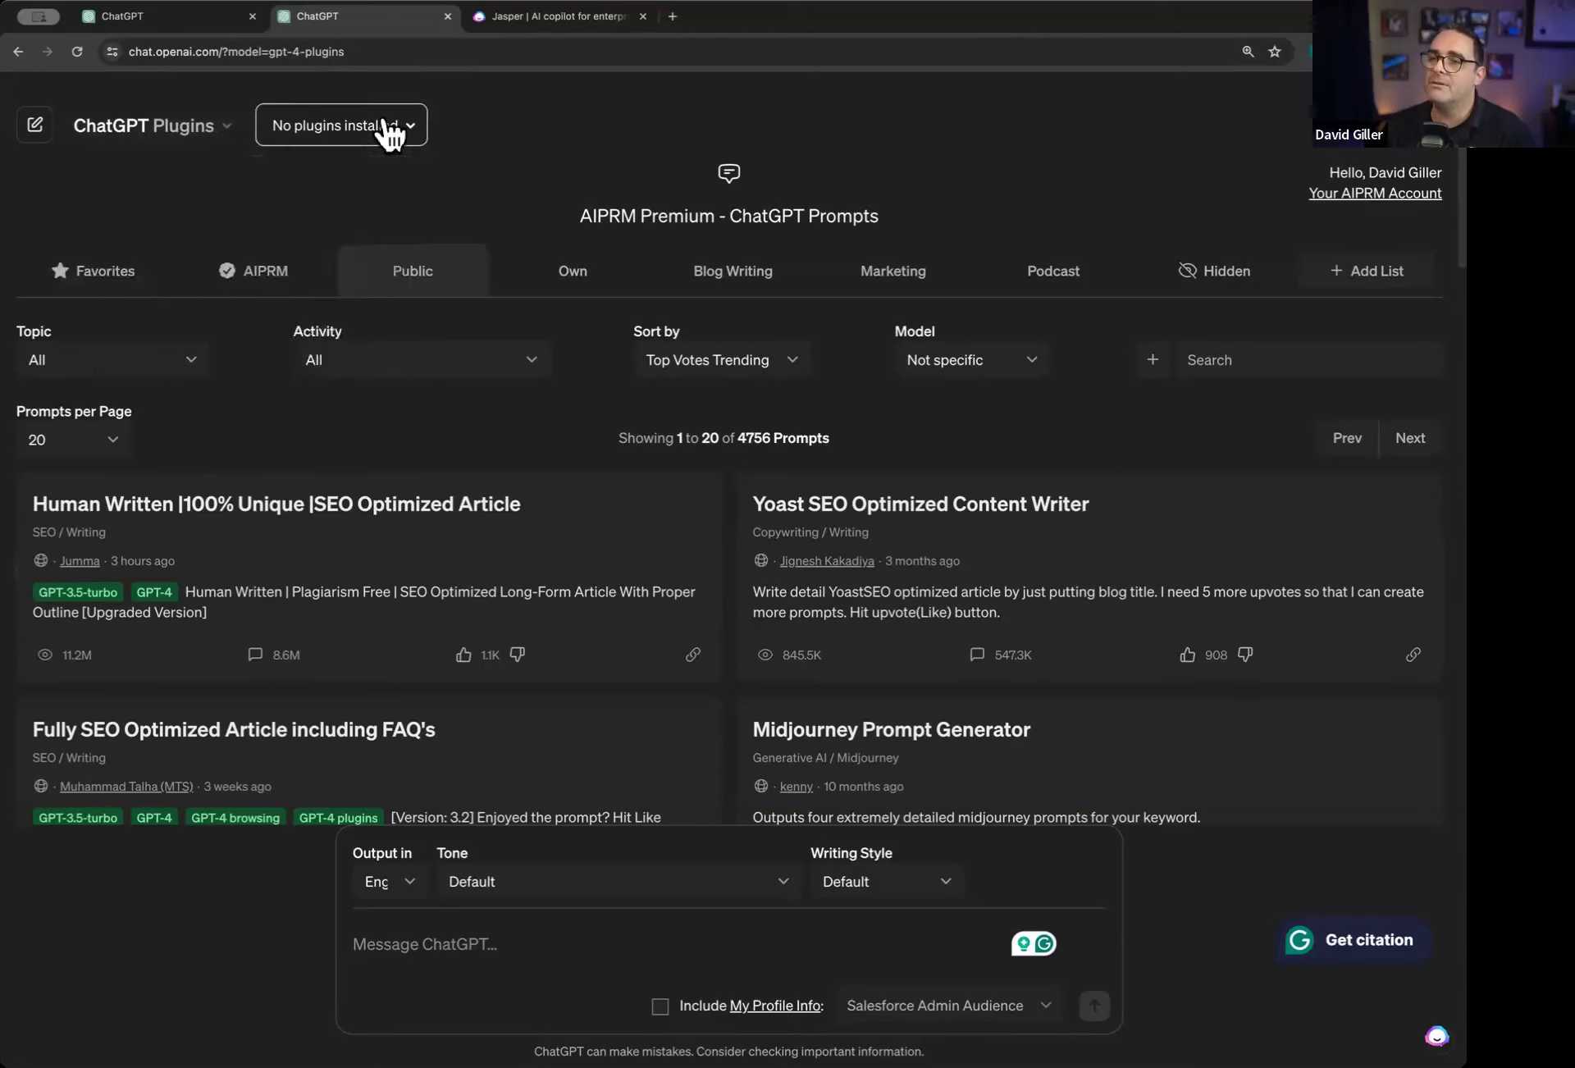
pyautogui.click(404, 126)
pyautogui.click(431, 319)
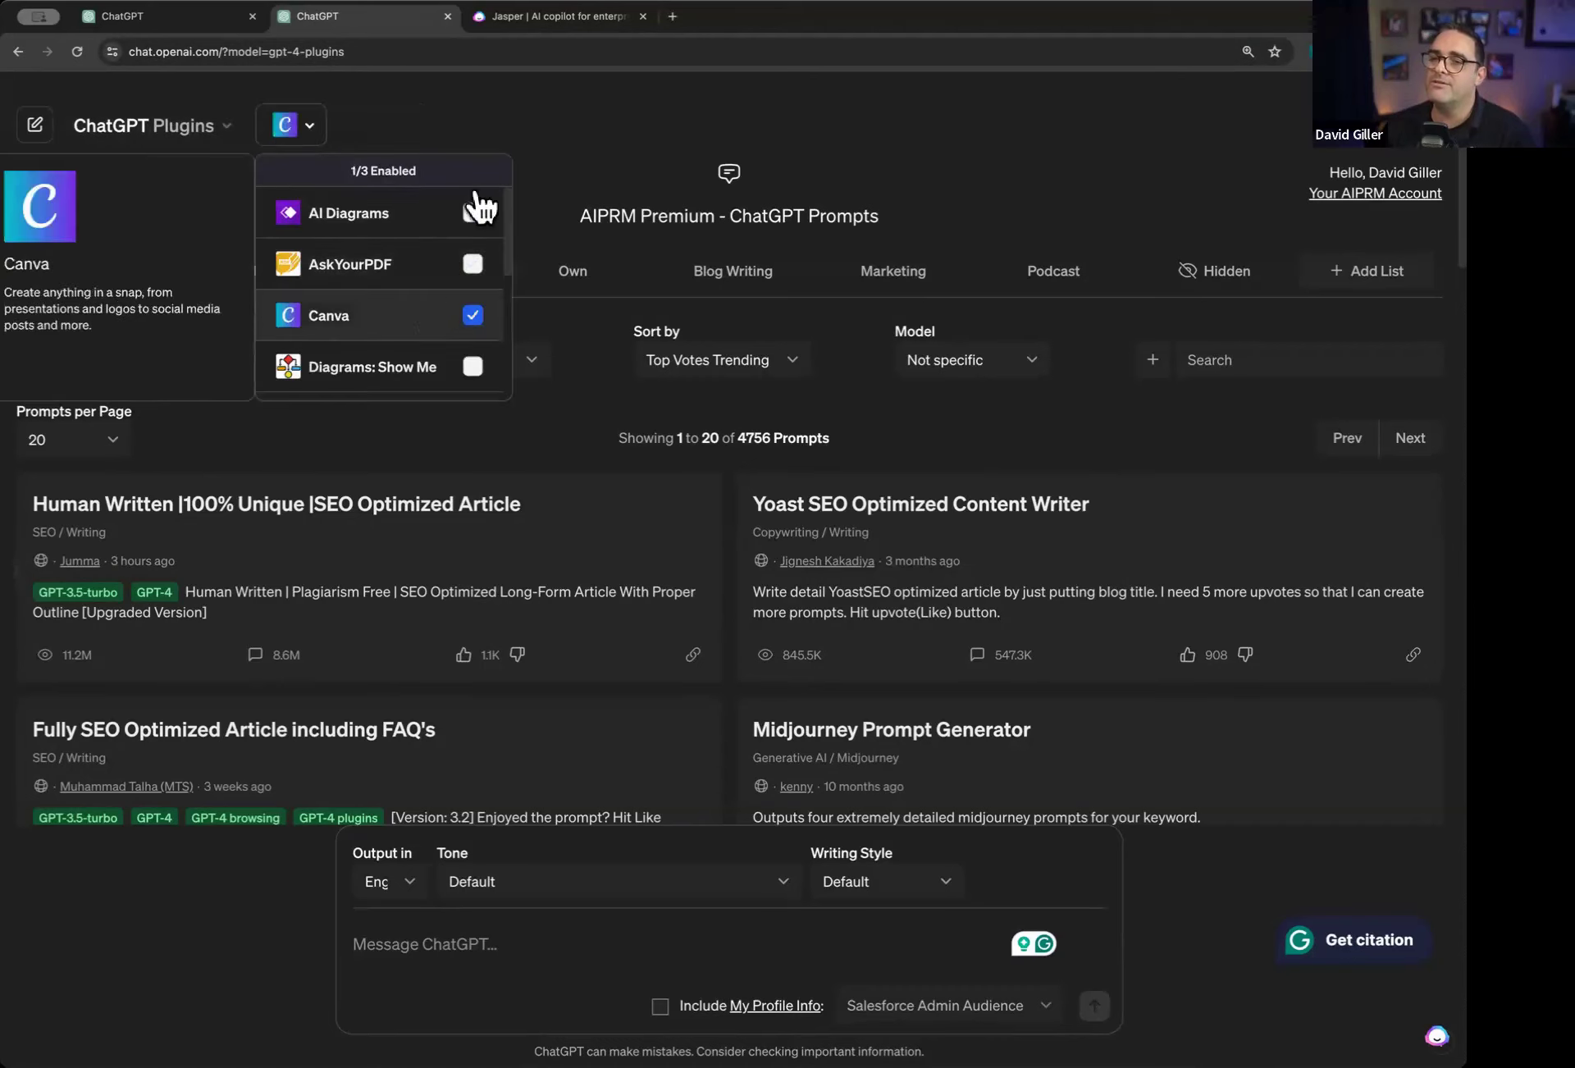
pyautogui.click(401, 103)
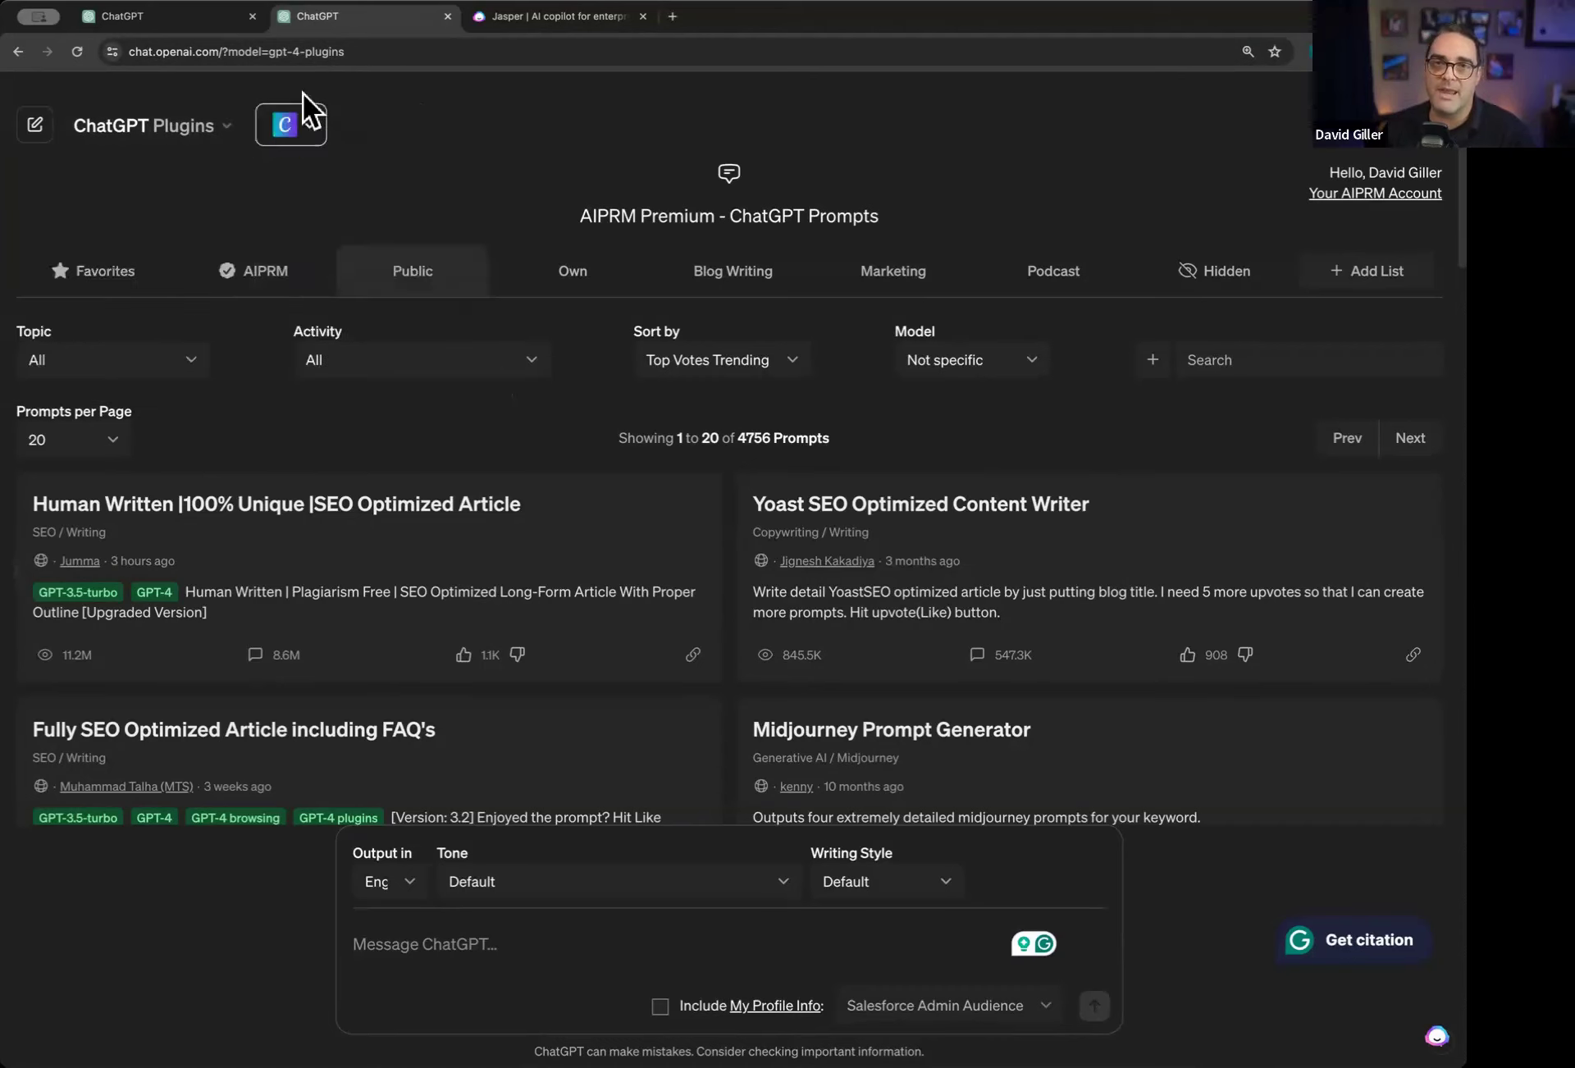
# Open Canva in a new browser tab and look over its suggested design types and design search
pyautogui.click(672, 15)
pyautogui.write('canva')
pyautogui.press('Return')
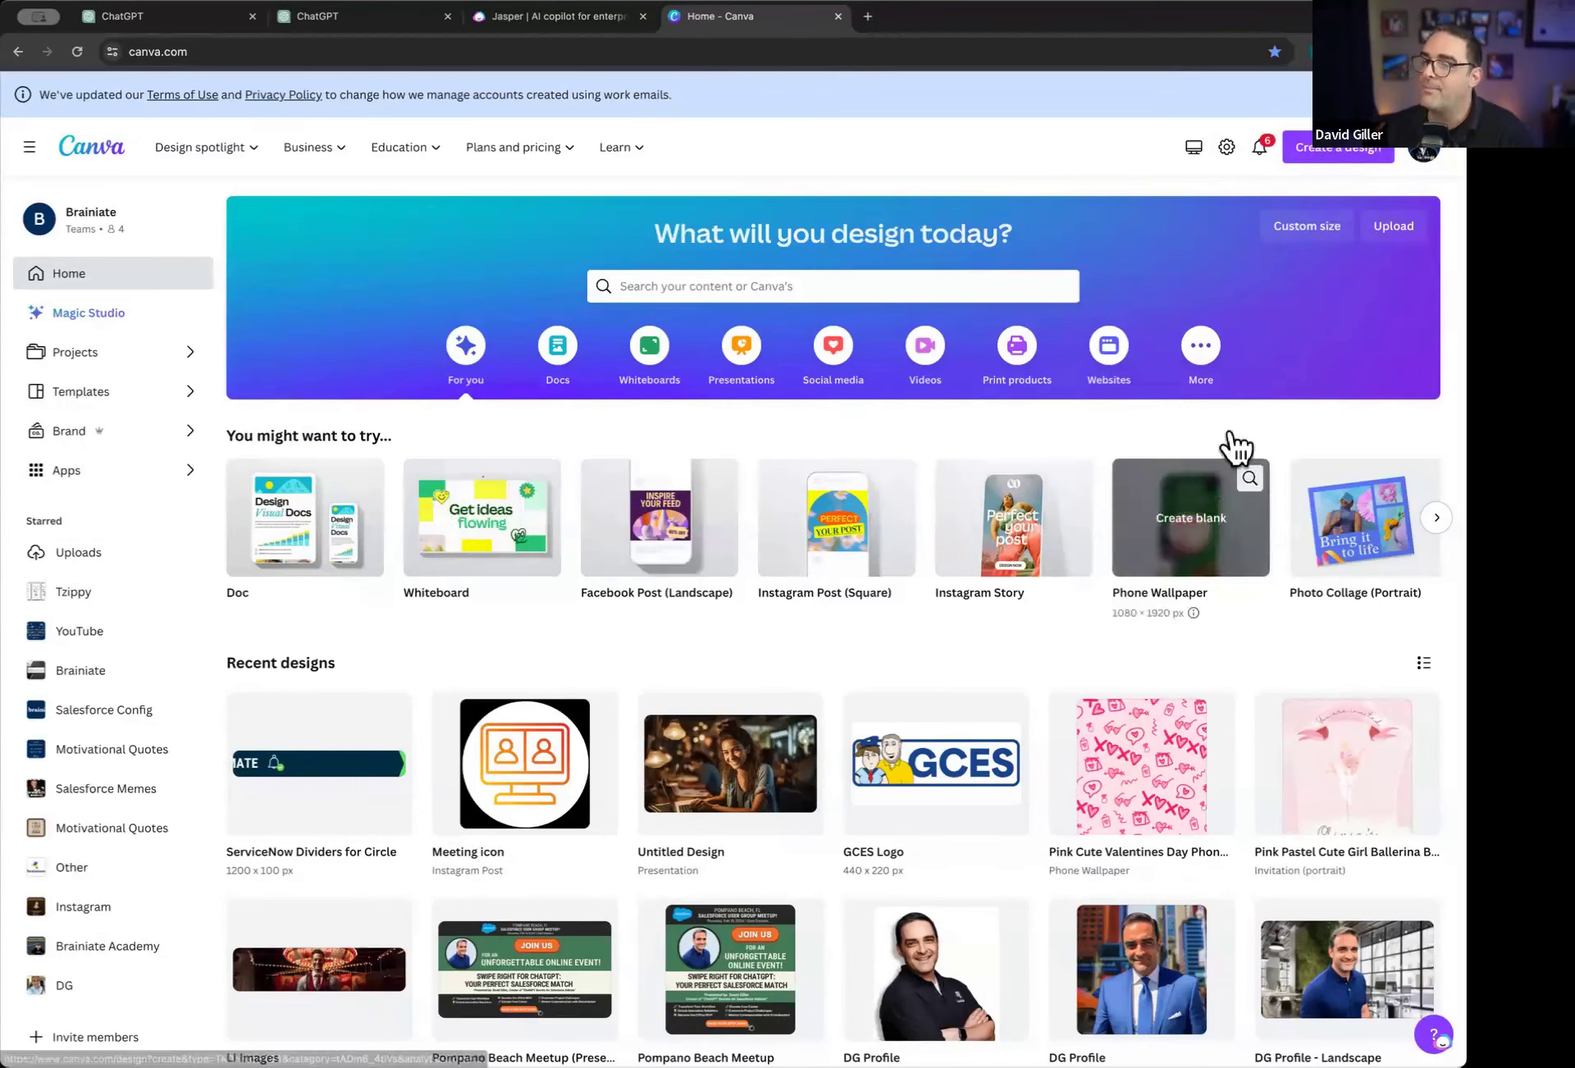
pyautogui.click(1342, 149)
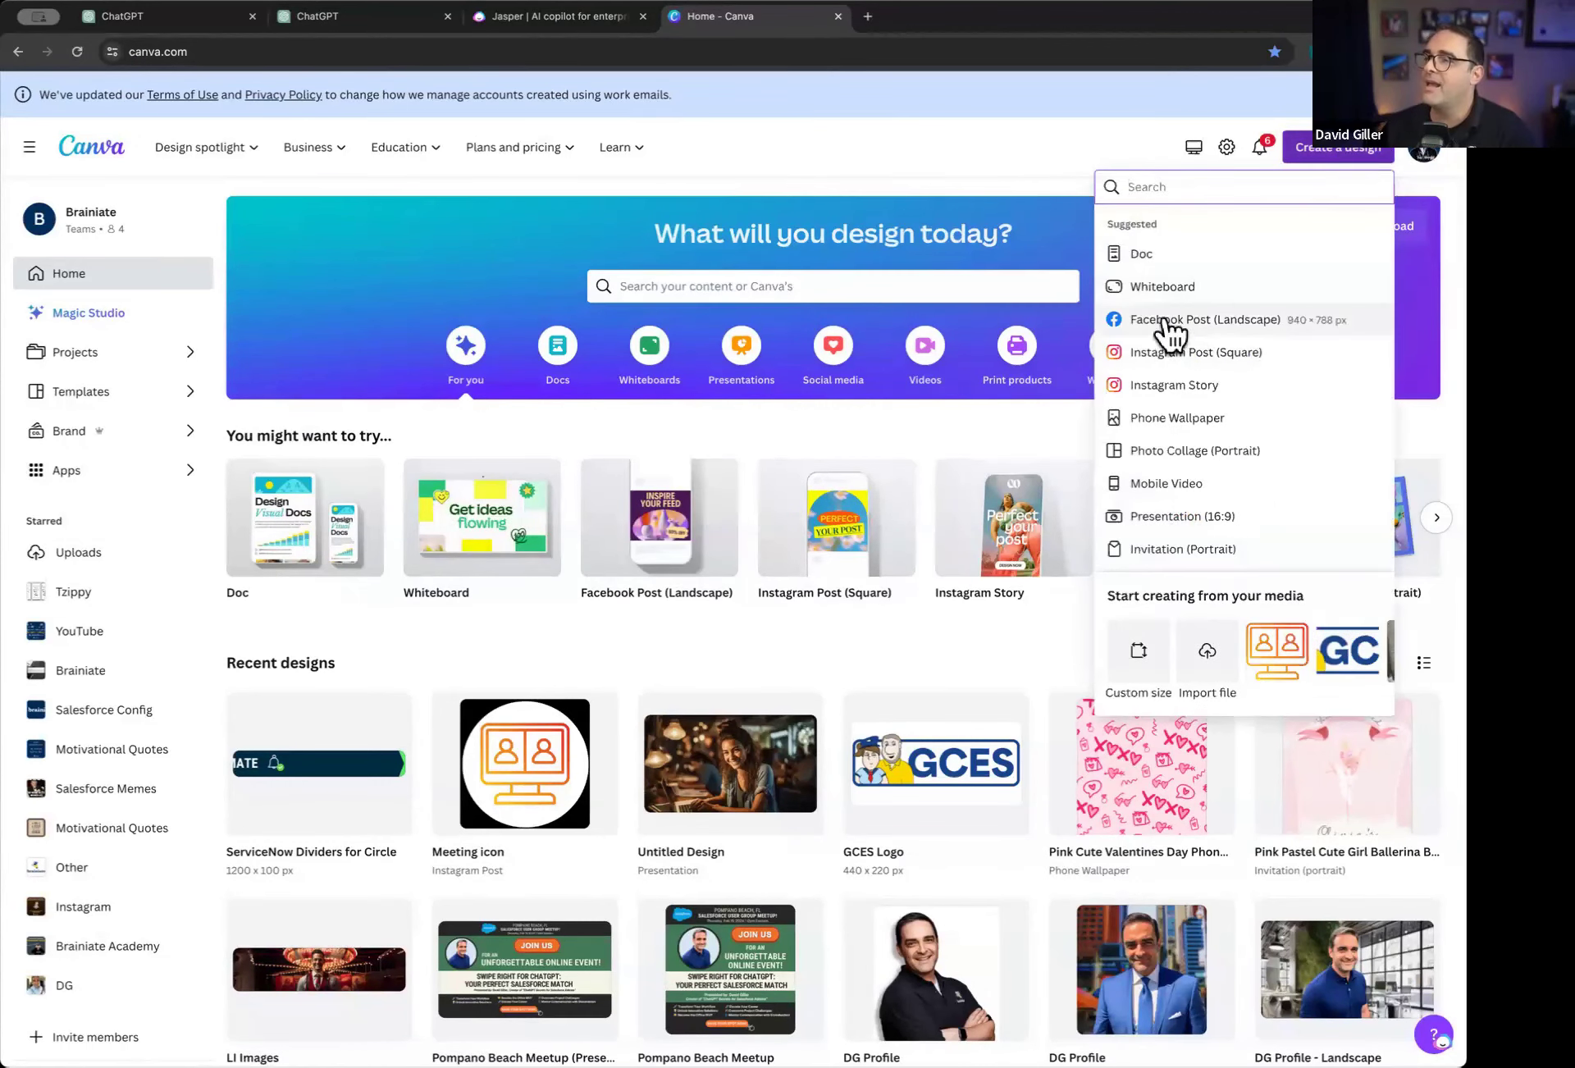
pyautogui.click(839, 286)
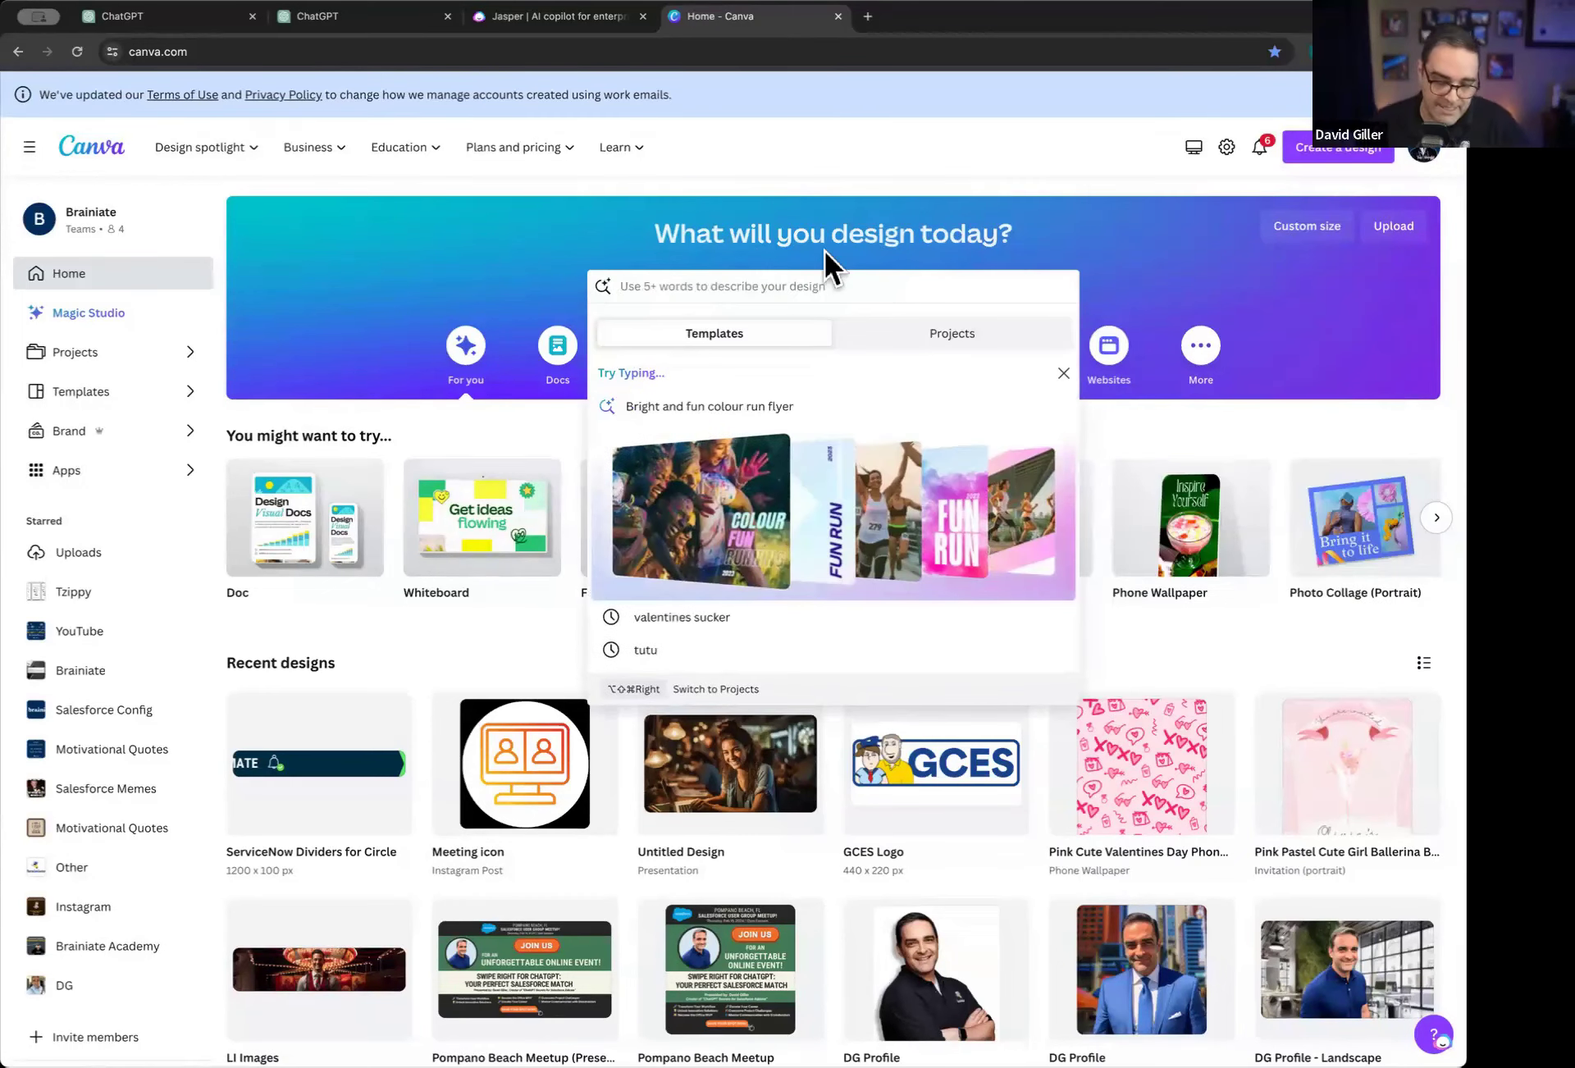
# Switch back to ChatGPT, open the "Cease Custom Object Creation" chat from the history and review its presentation slide outline
pyautogui.click(381, 16)
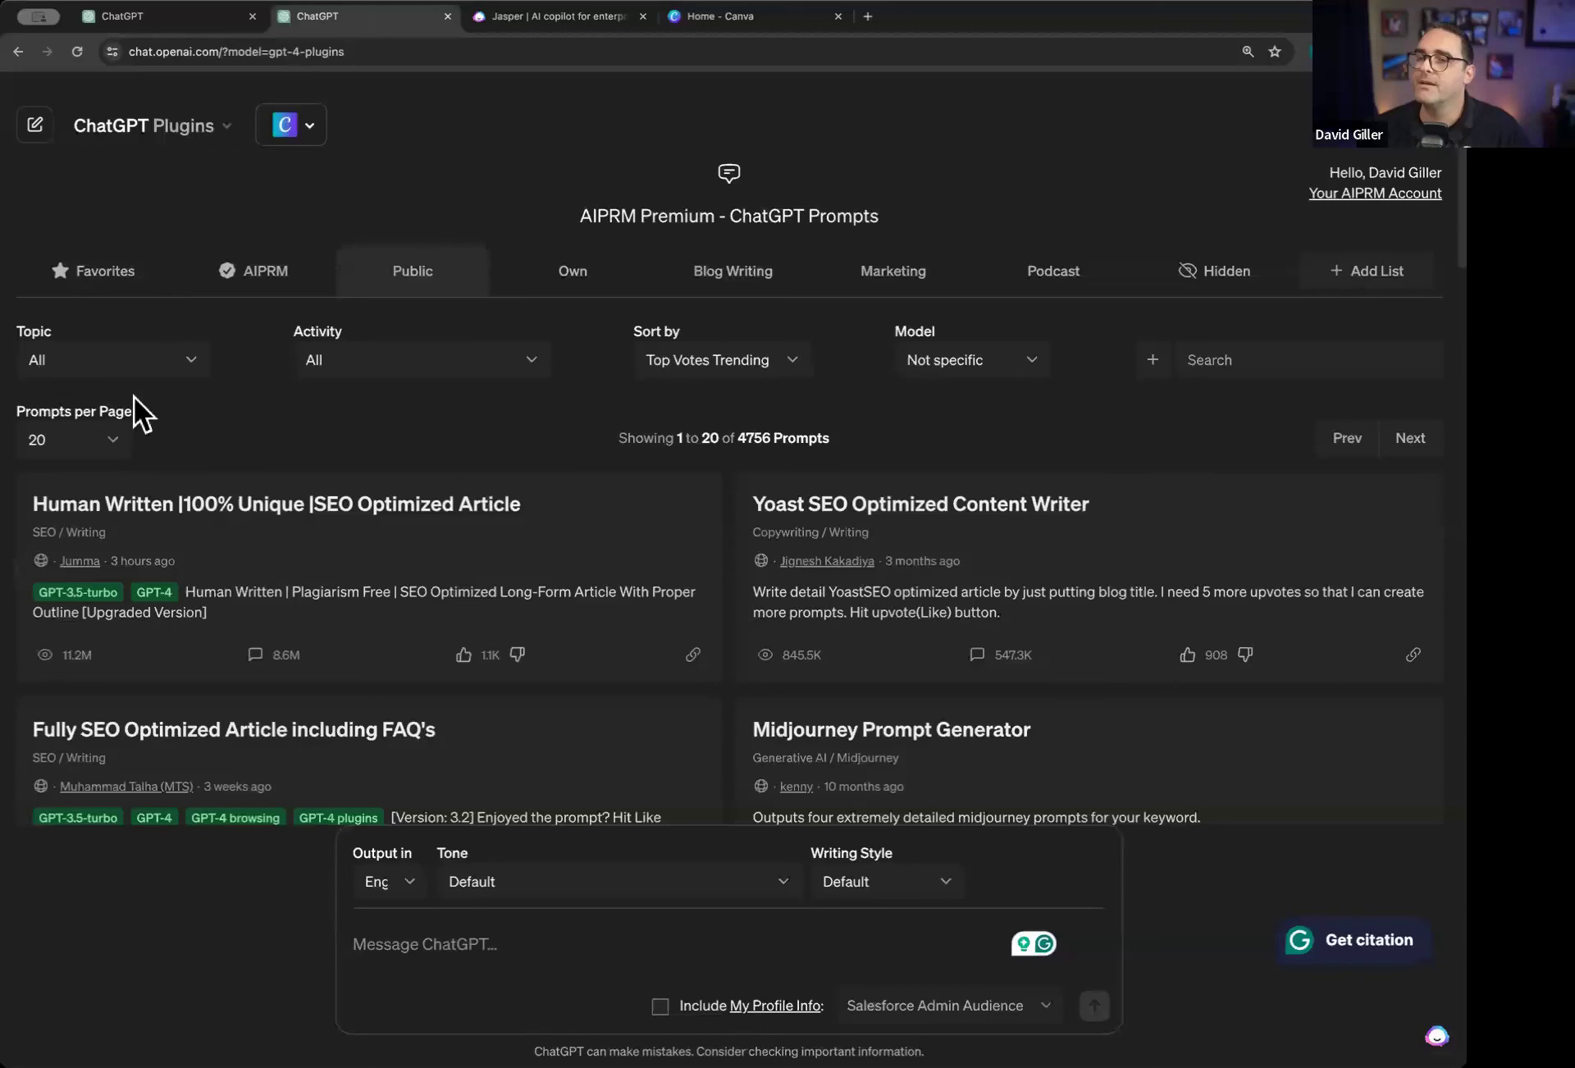
pyautogui.click(35, 125)
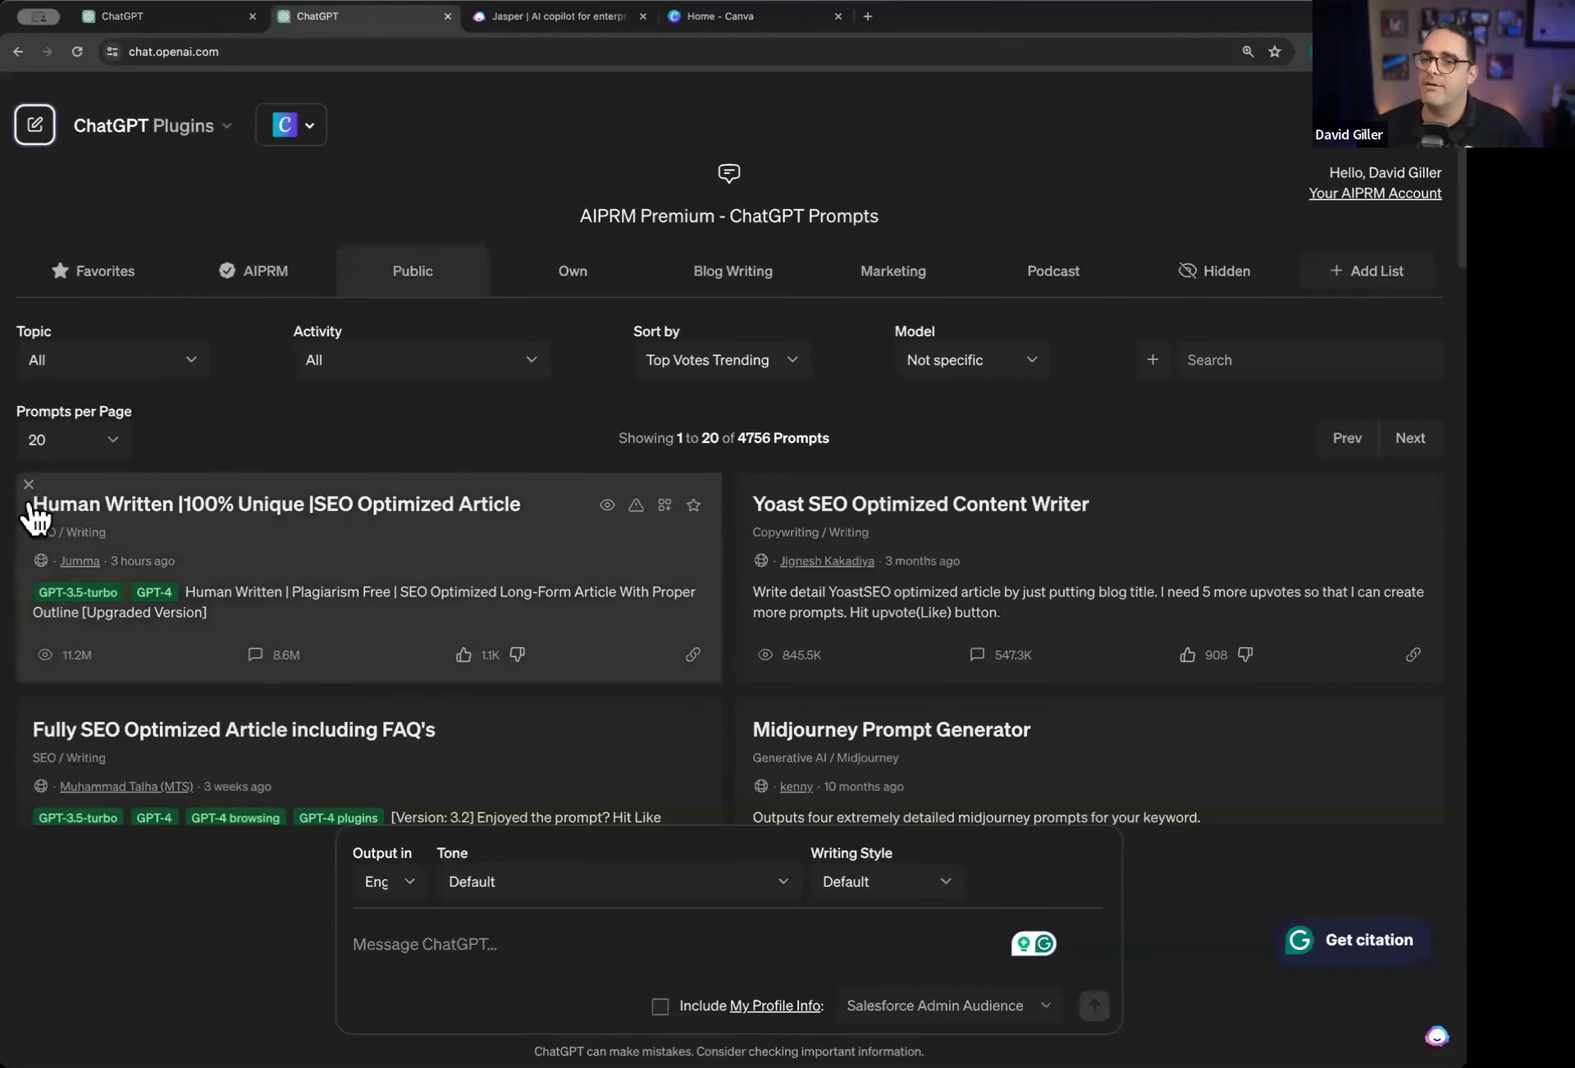
pyautogui.click(15, 570)
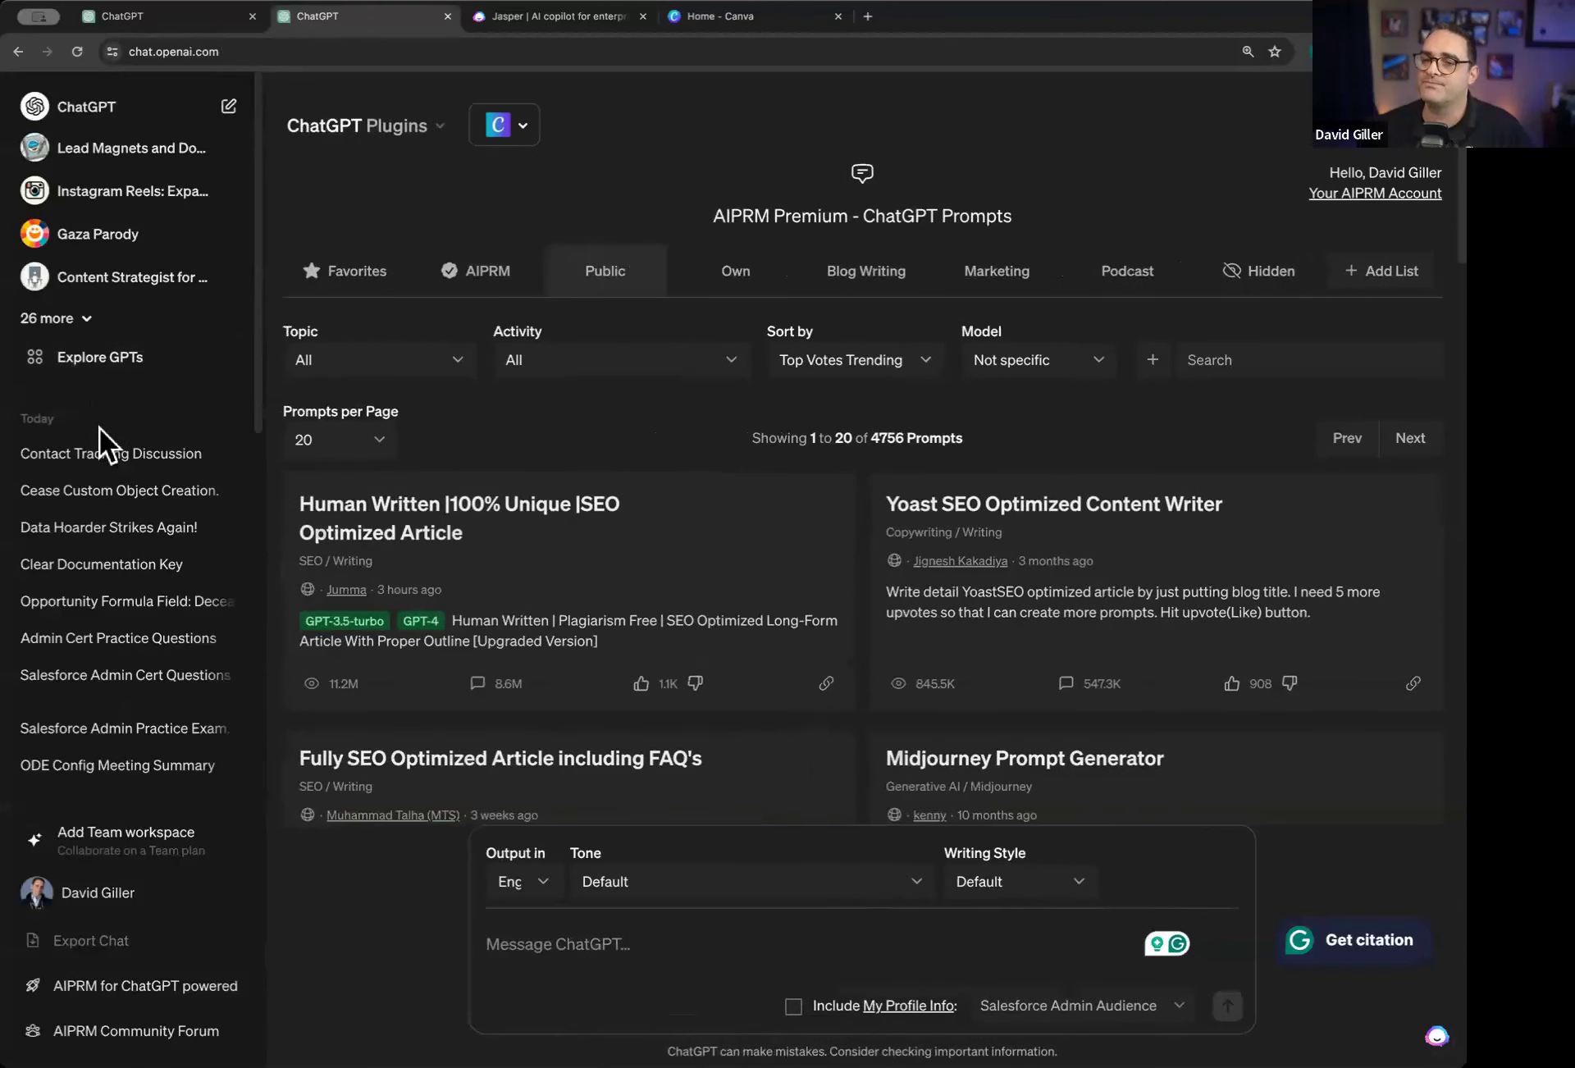
pyautogui.click(99, 491)
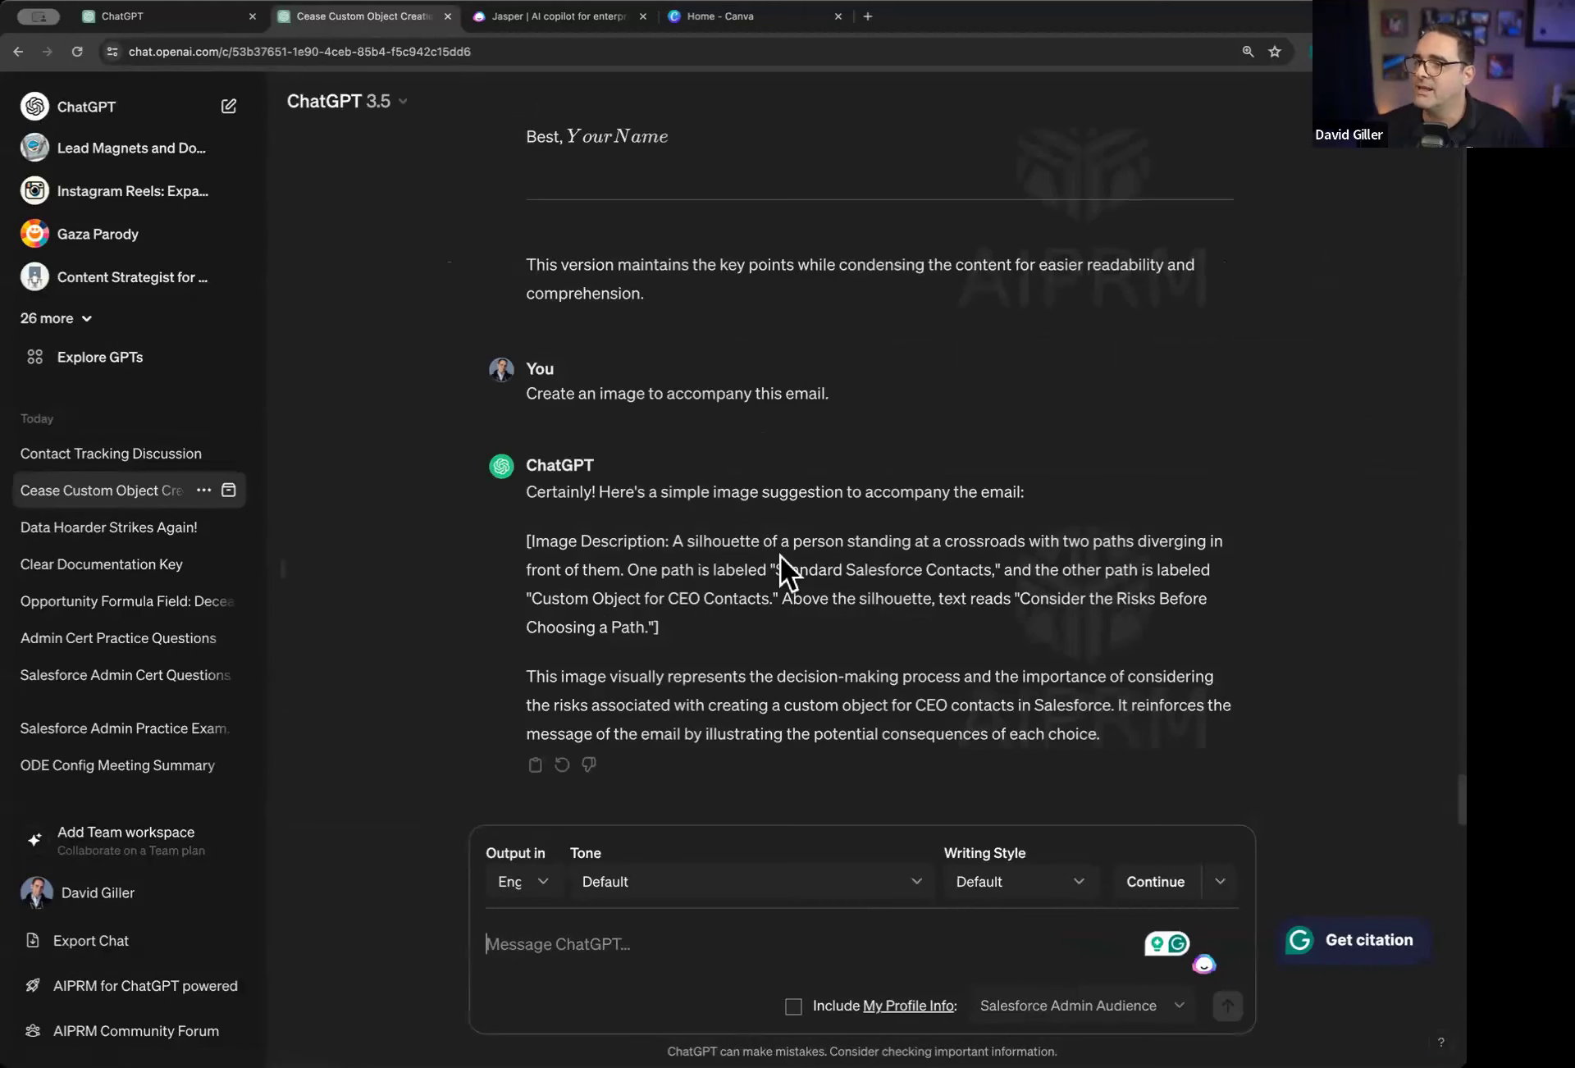
pyautogui.scroll(10, 897, 461)
pyautogui.scroll(15, 908, 441)
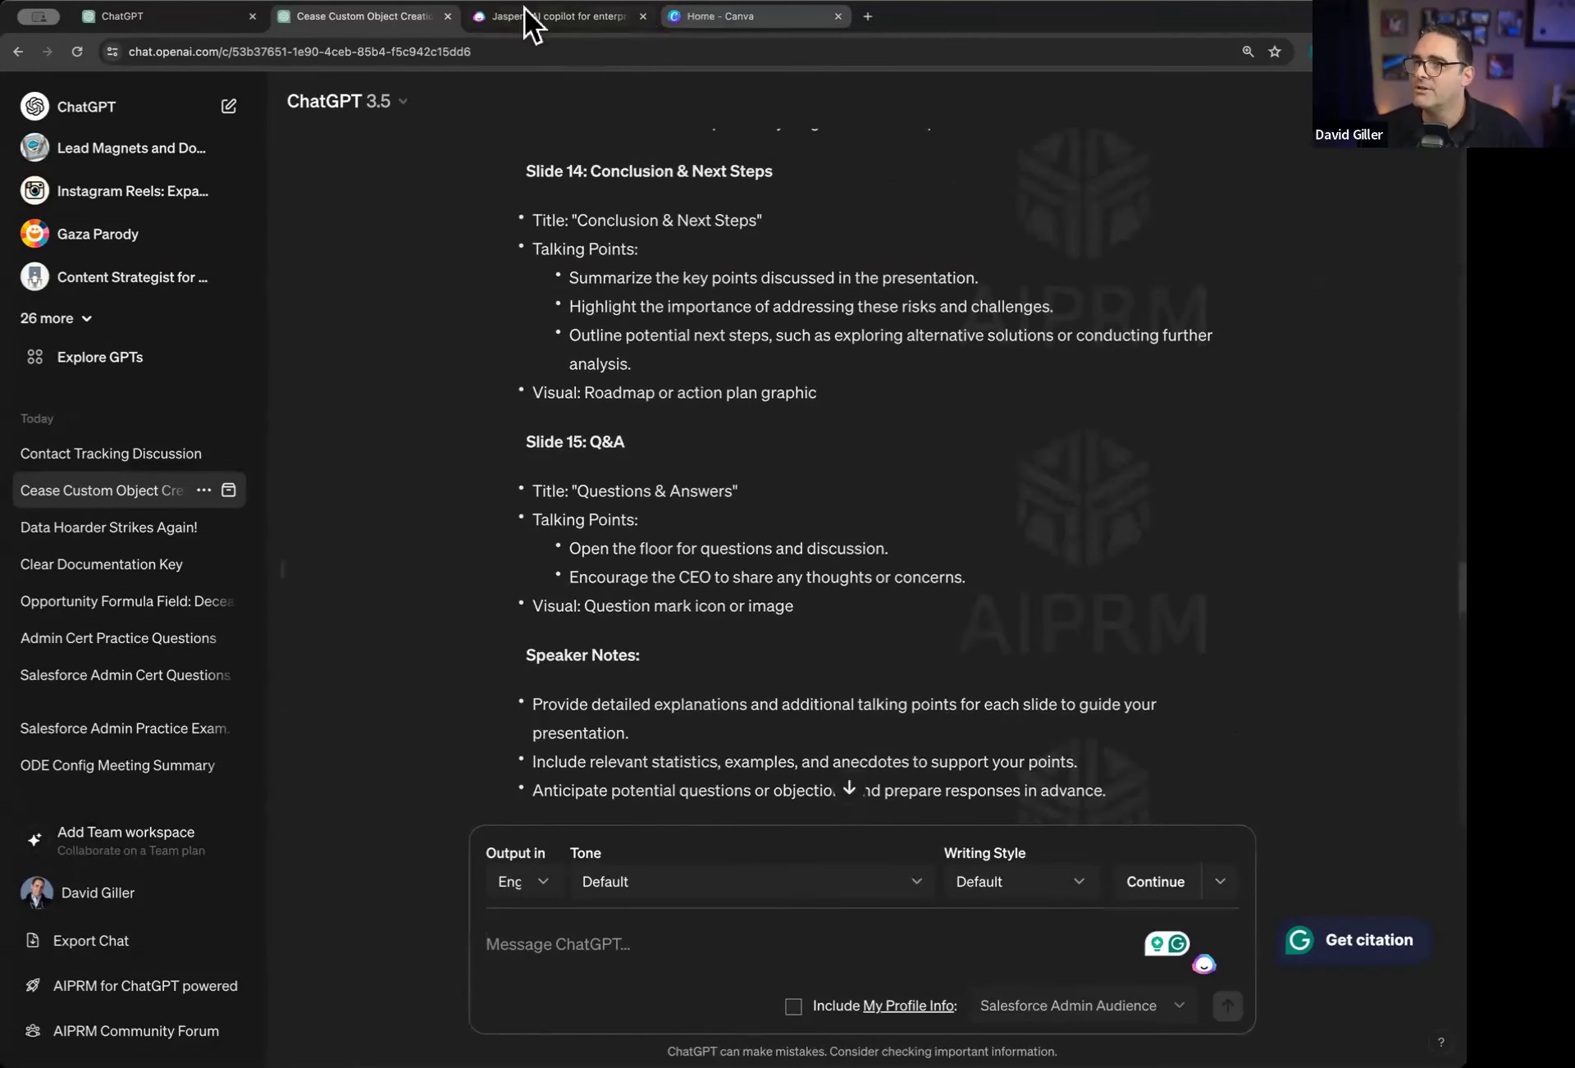
# Switch to Canva and search its templates for "issues with creating a duplicate custom object in Salesforce"
pyautogui.click(723, 18)
pyautogui.click(681, 286)
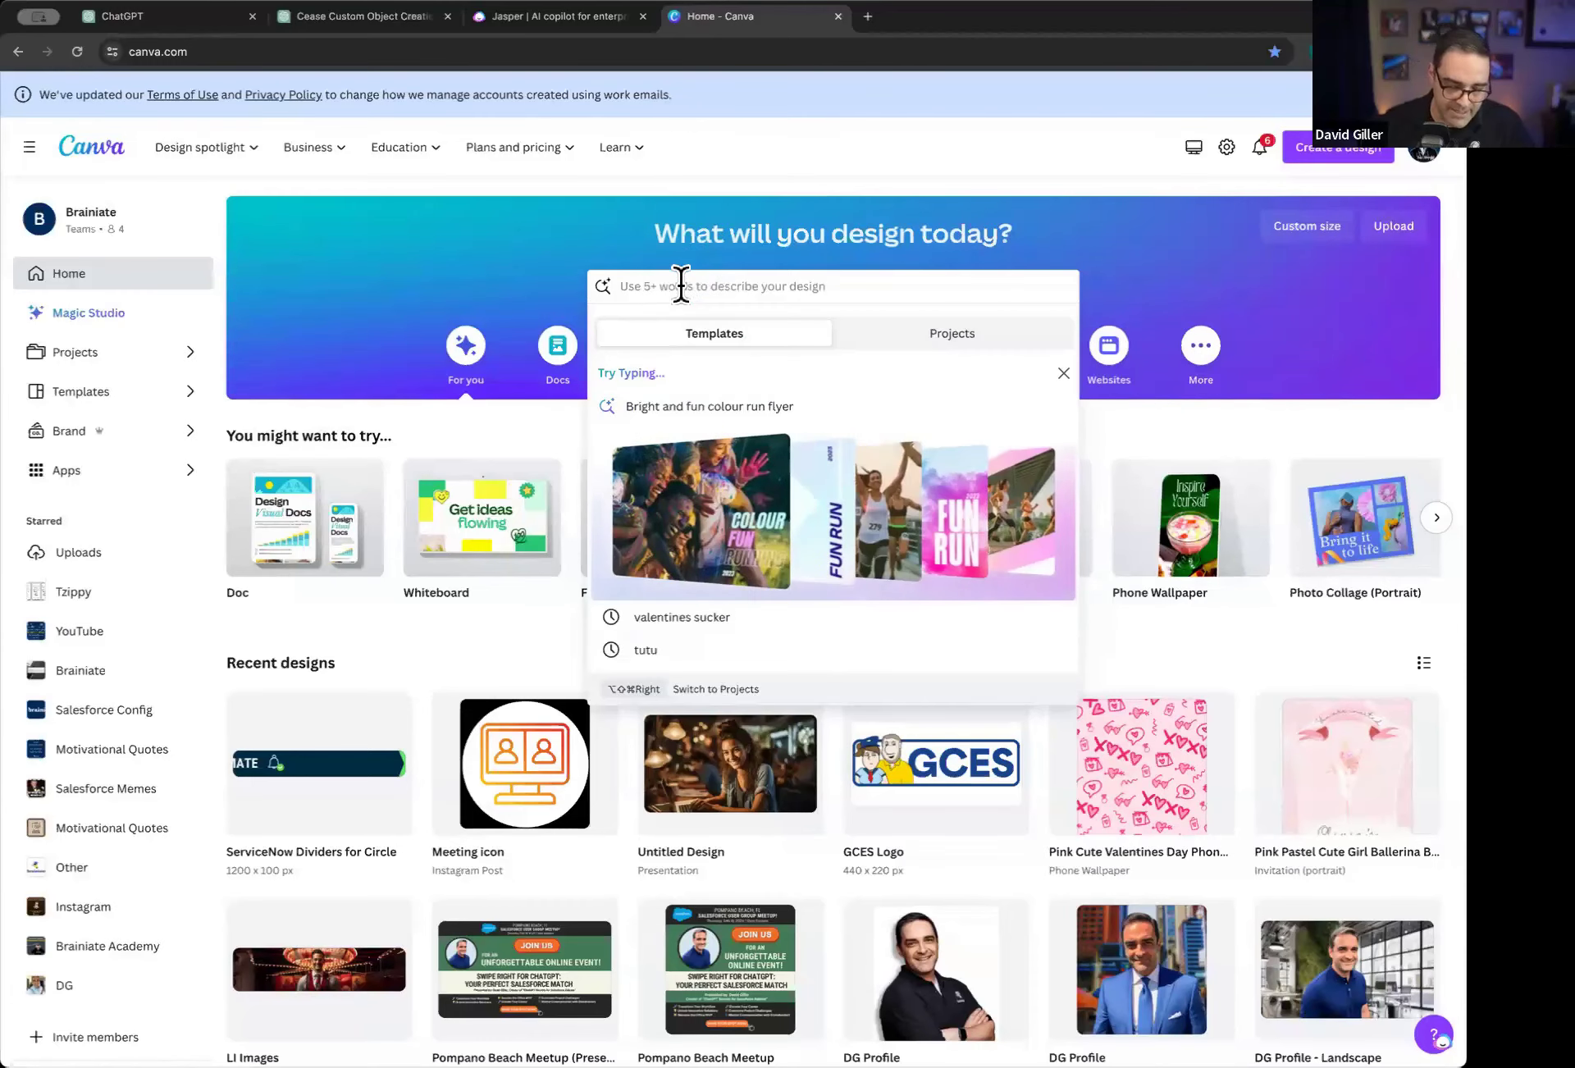
pyautogui.write('why we')
pyautogui.press('super+a')
pyautogui.write('issues with creati')
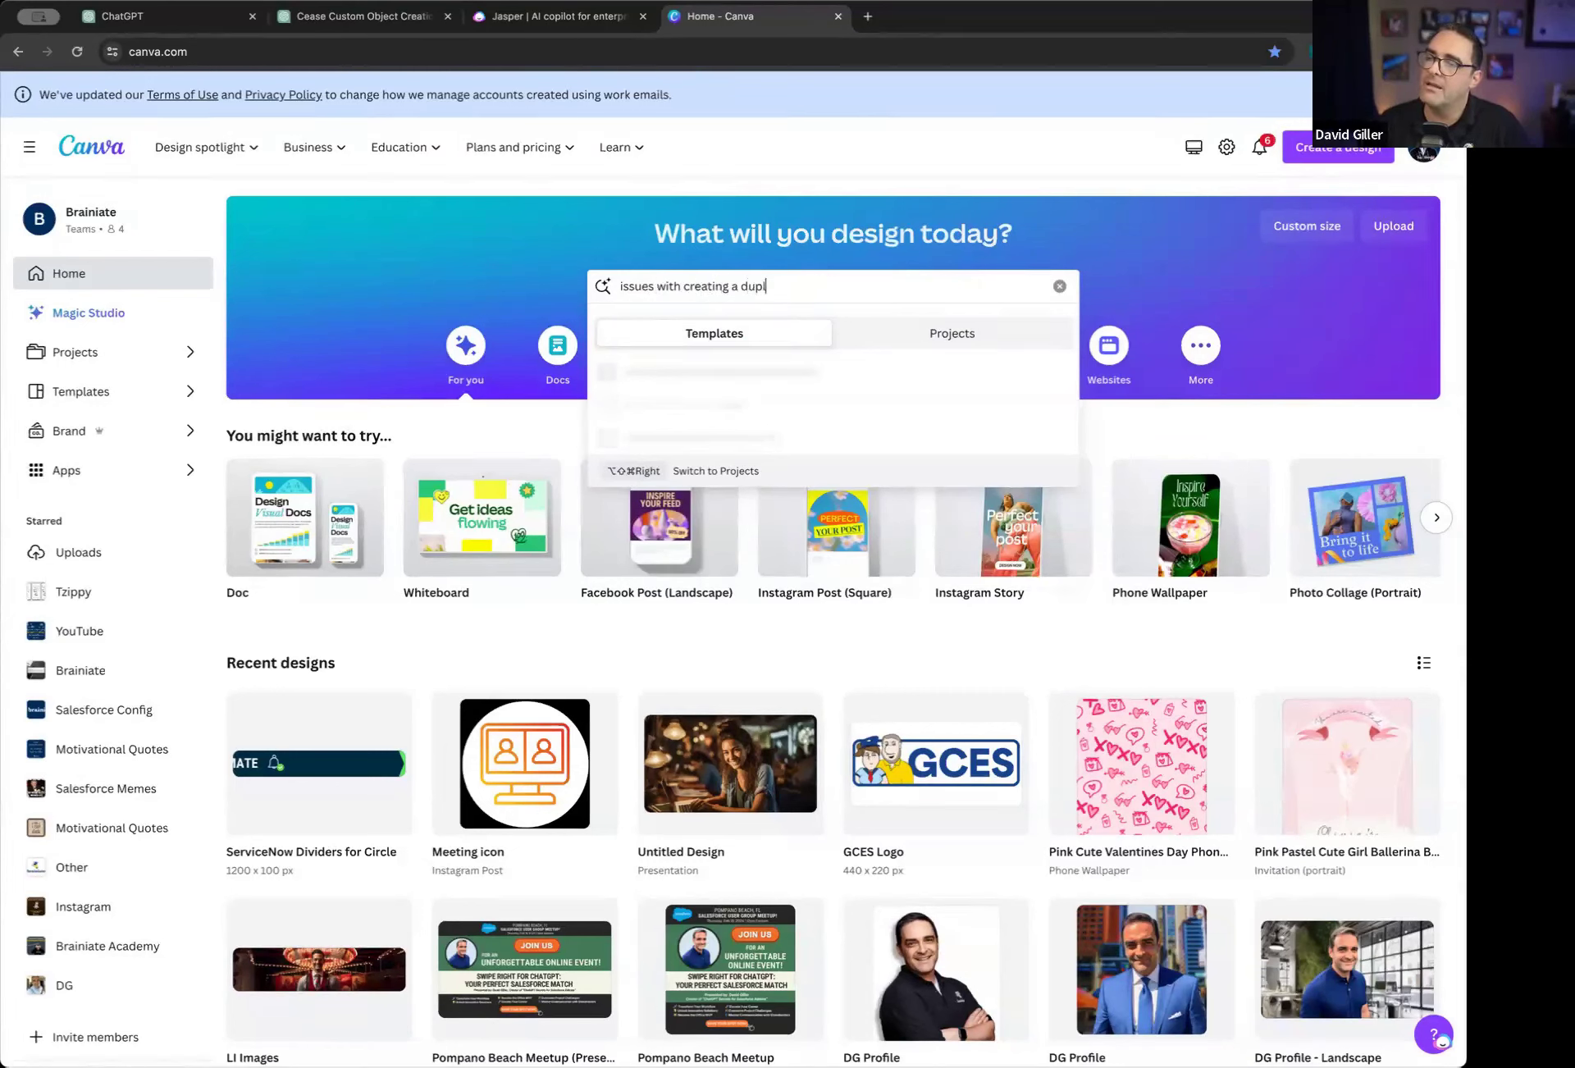
pyautogui.write('ng a duplicate custom object in Salesforce')
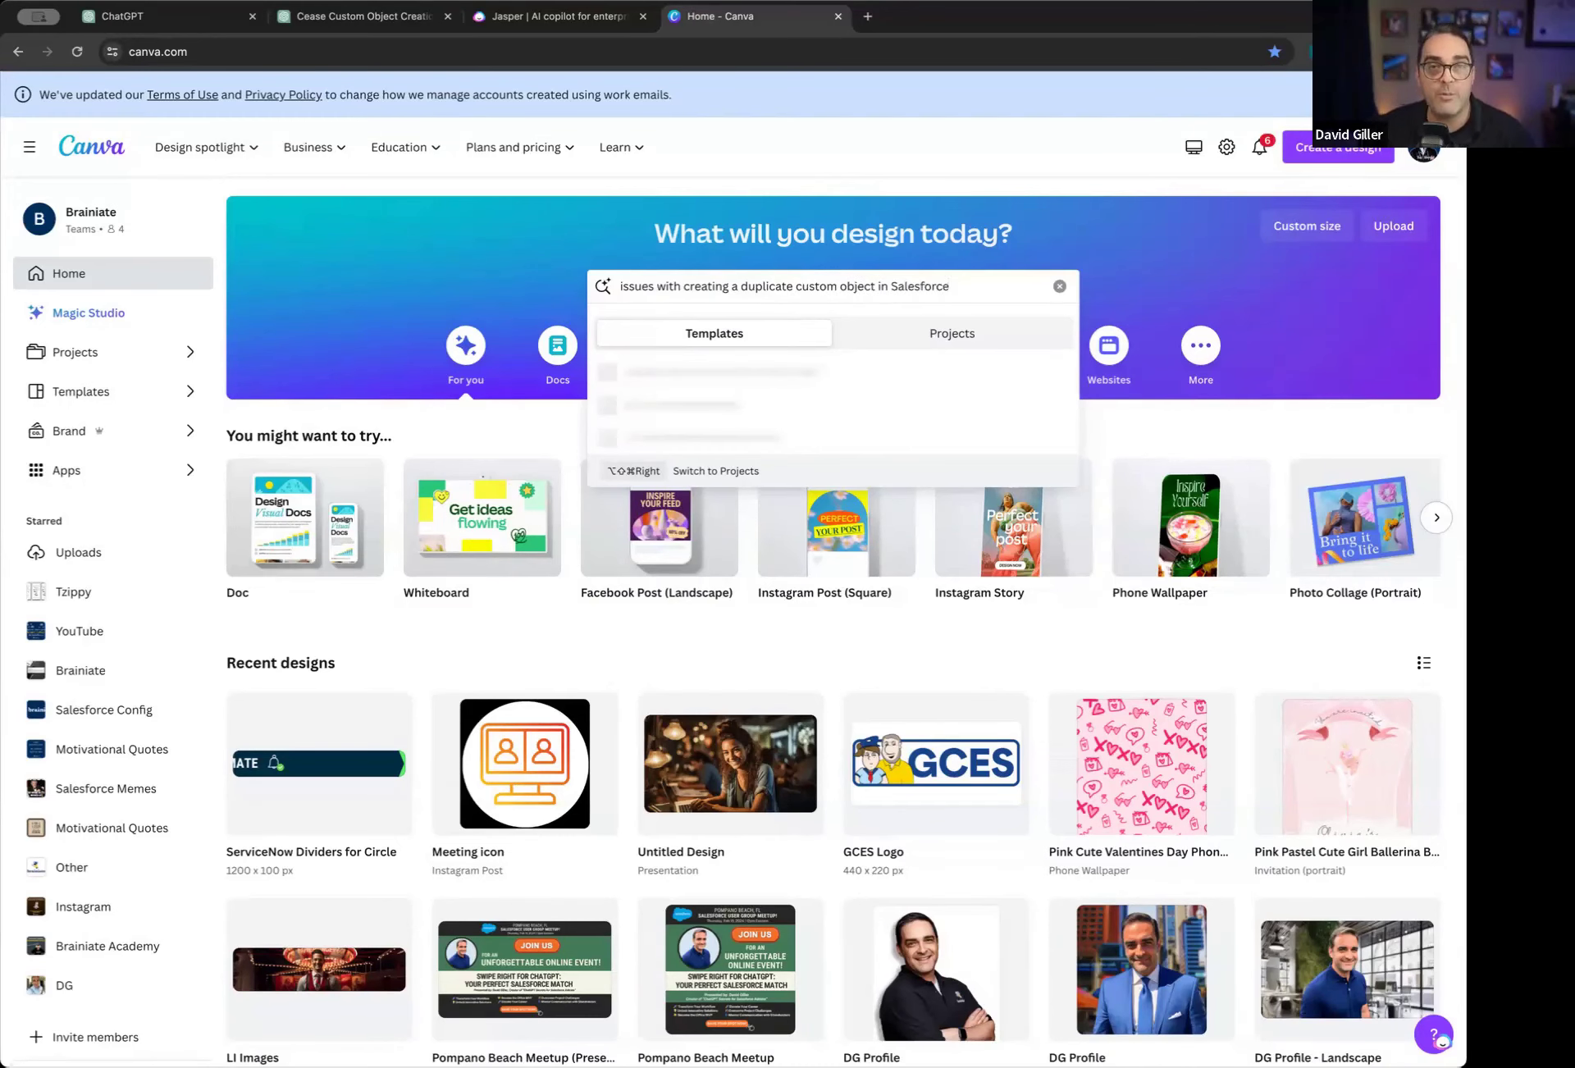
pyautogui.press('Return')
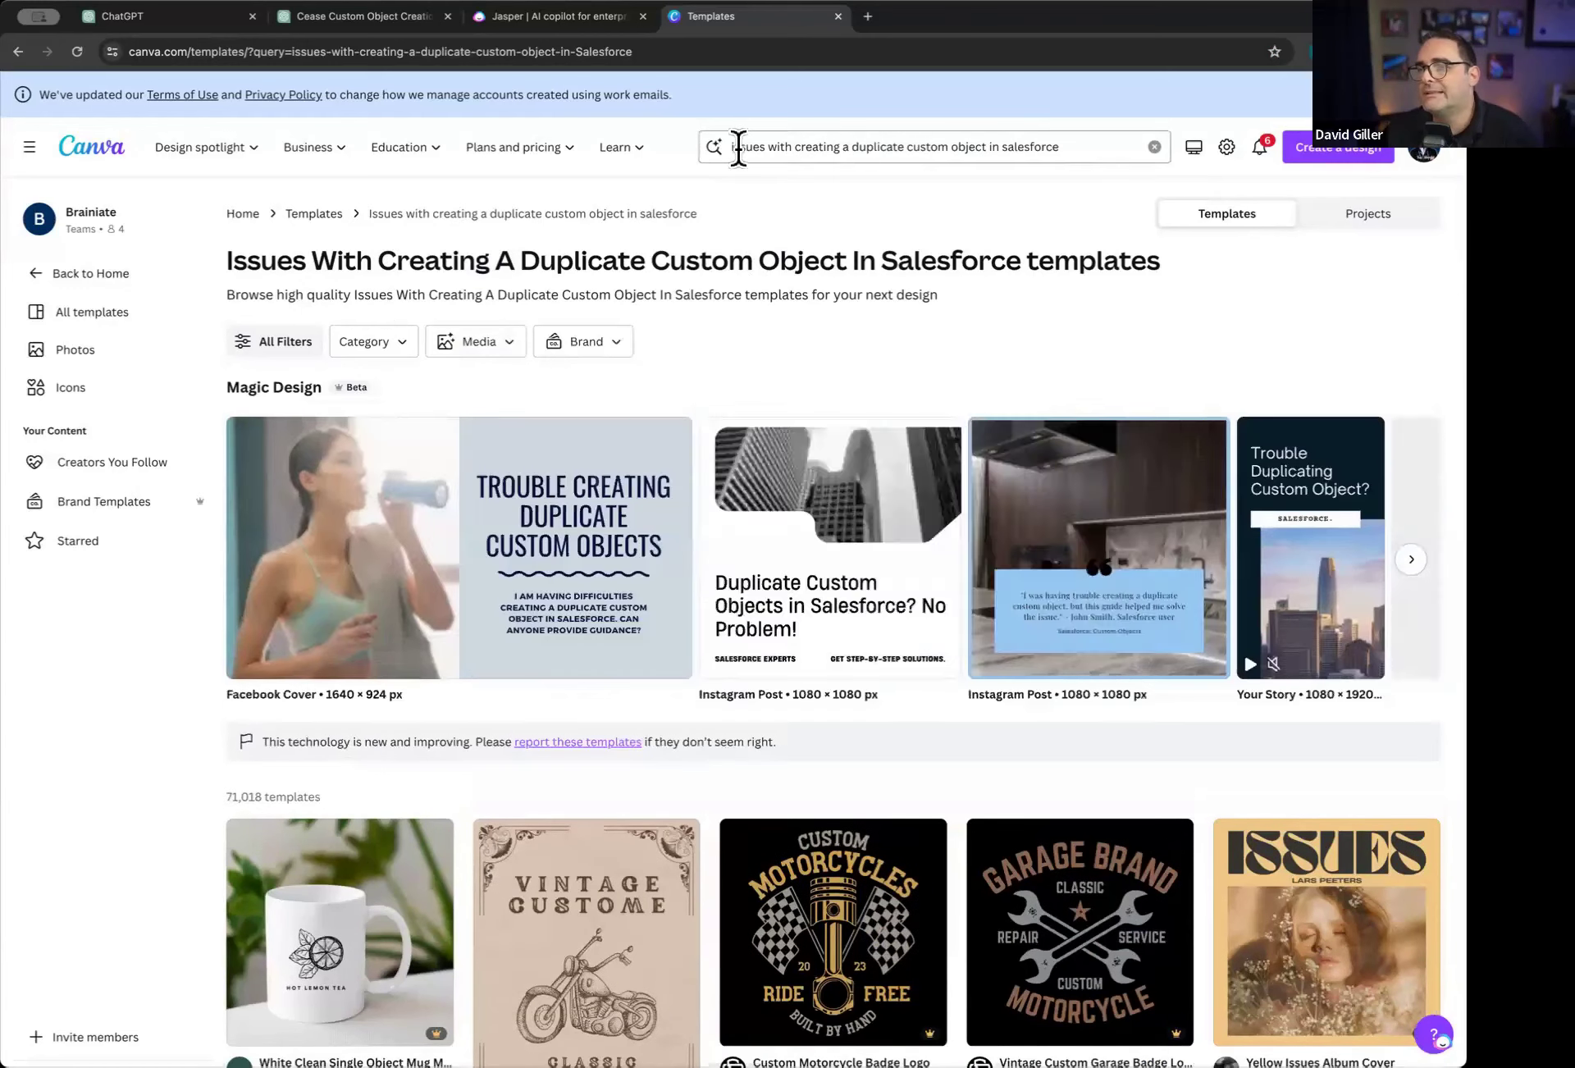
# Prefix the template search with "presentation regarding", run it again and browse the presentation templates and Magic Design suggestions
pyautogui.click(738, 148)
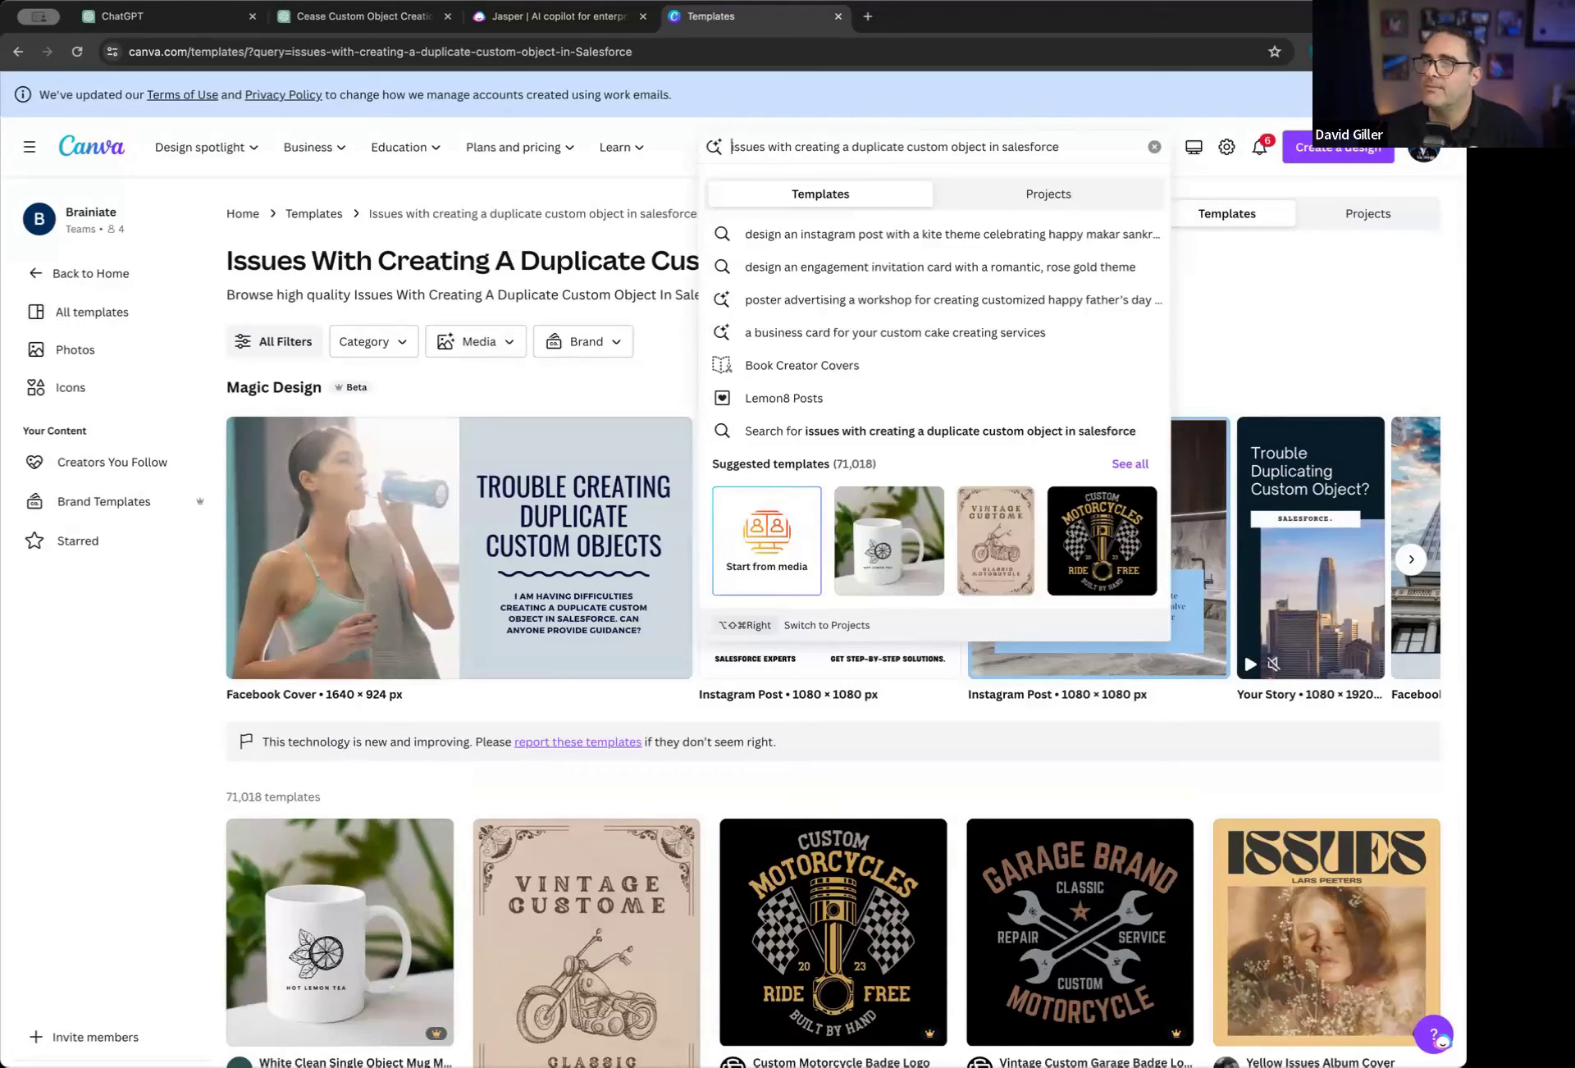
pyautogui.write('presentation regarding')
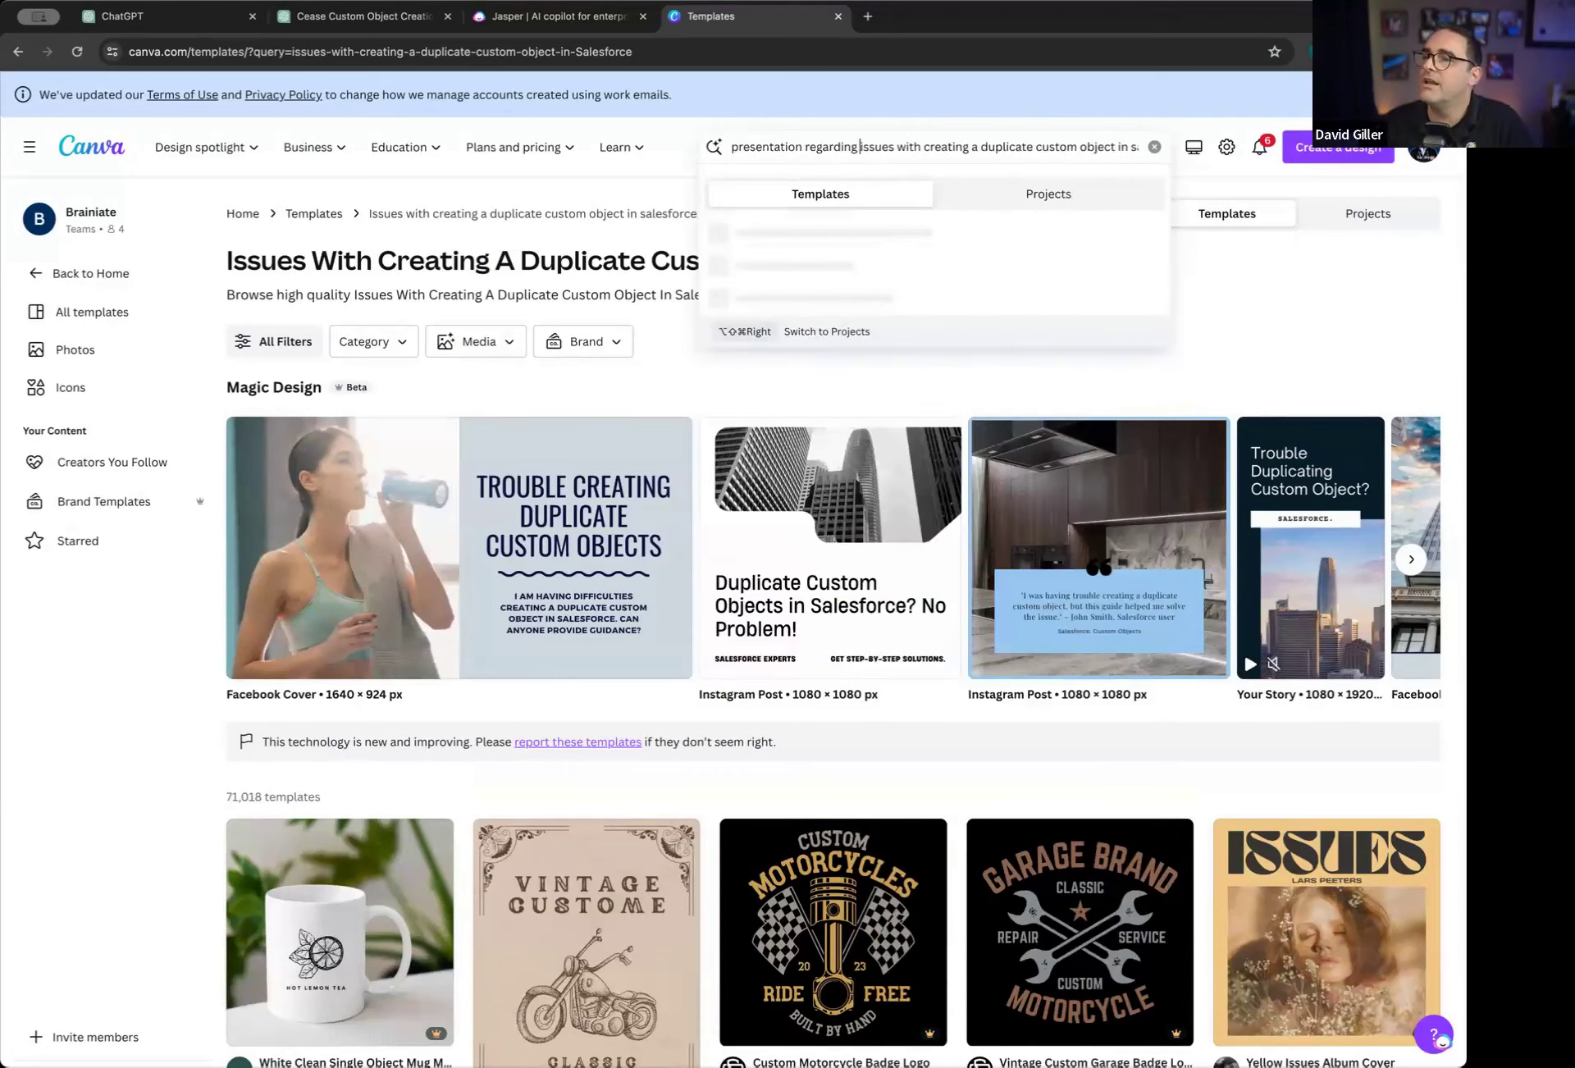
pyautogui.press('Return')
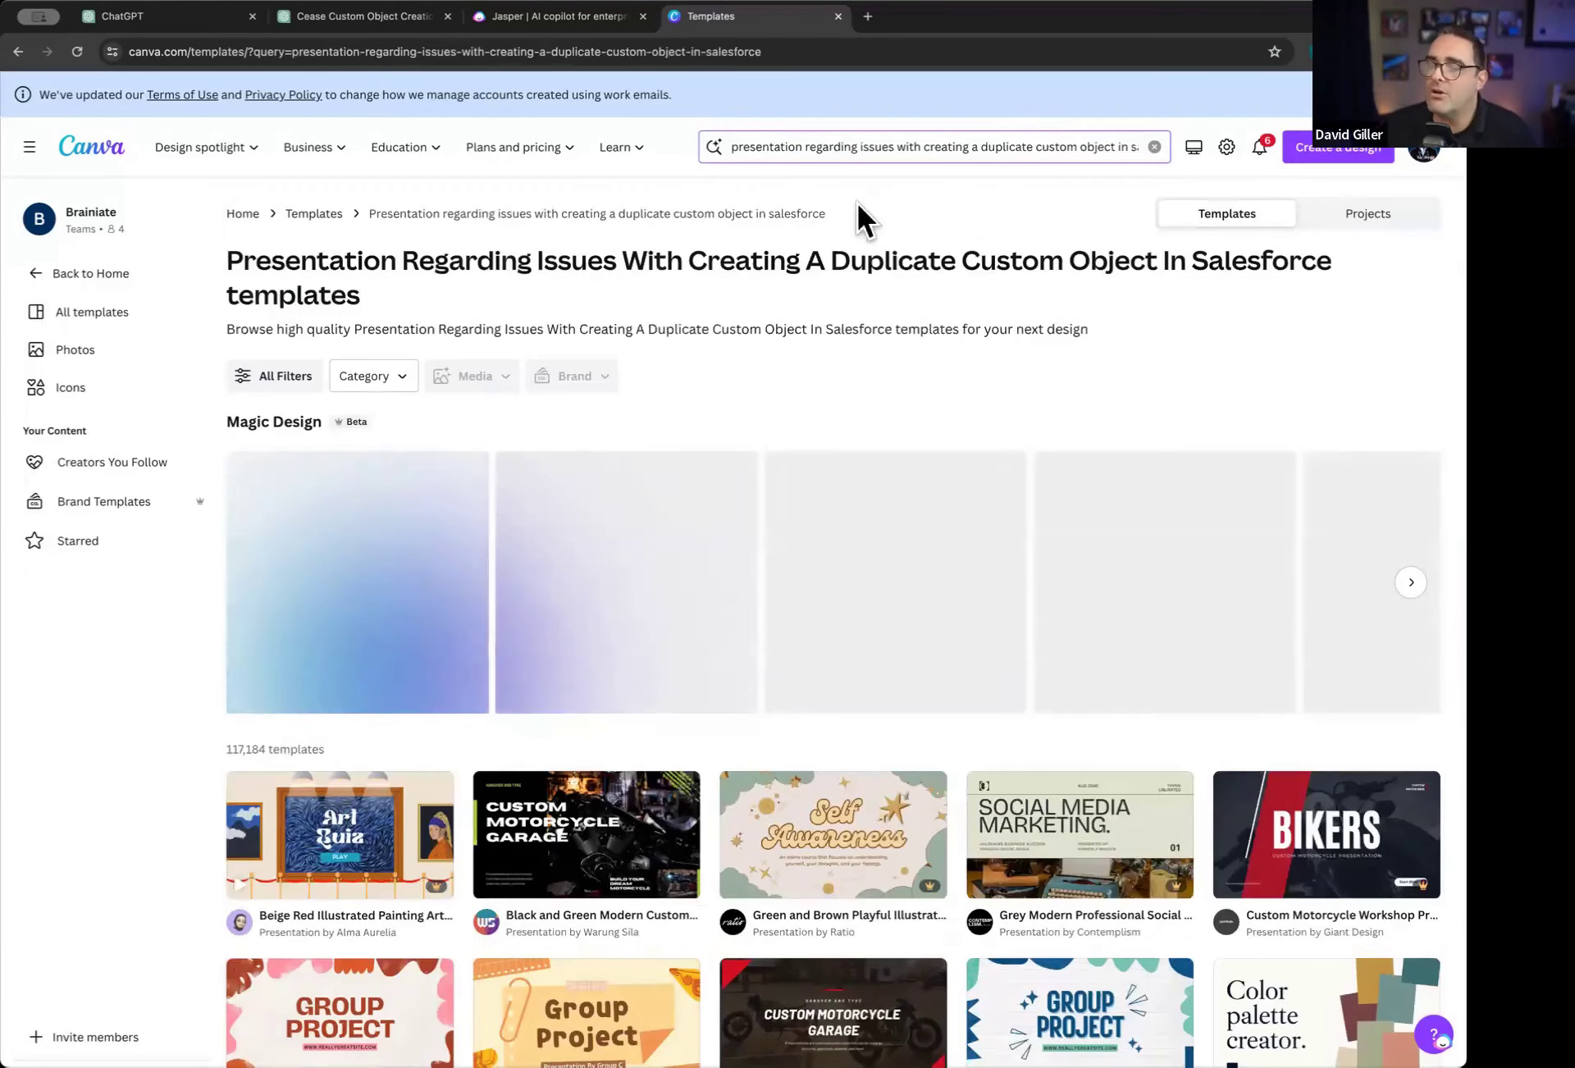
pyautogui.scroll(-7, 654, 351)
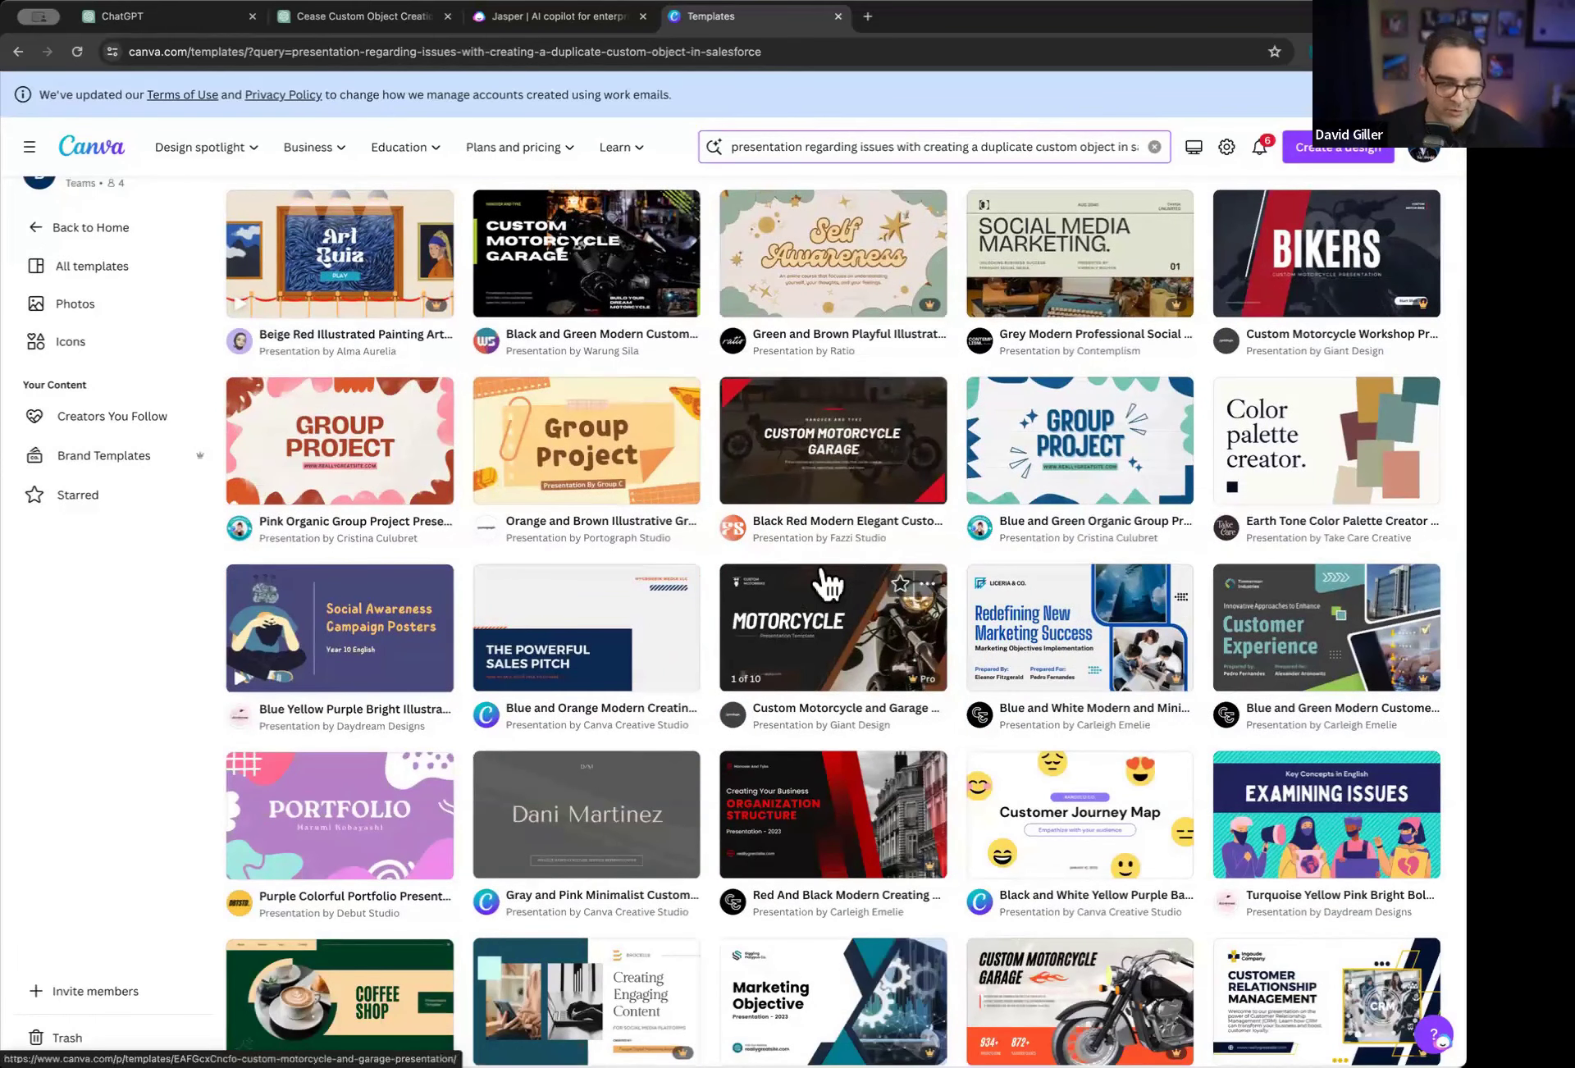
pyautogui.scroll(1, 846, 617)
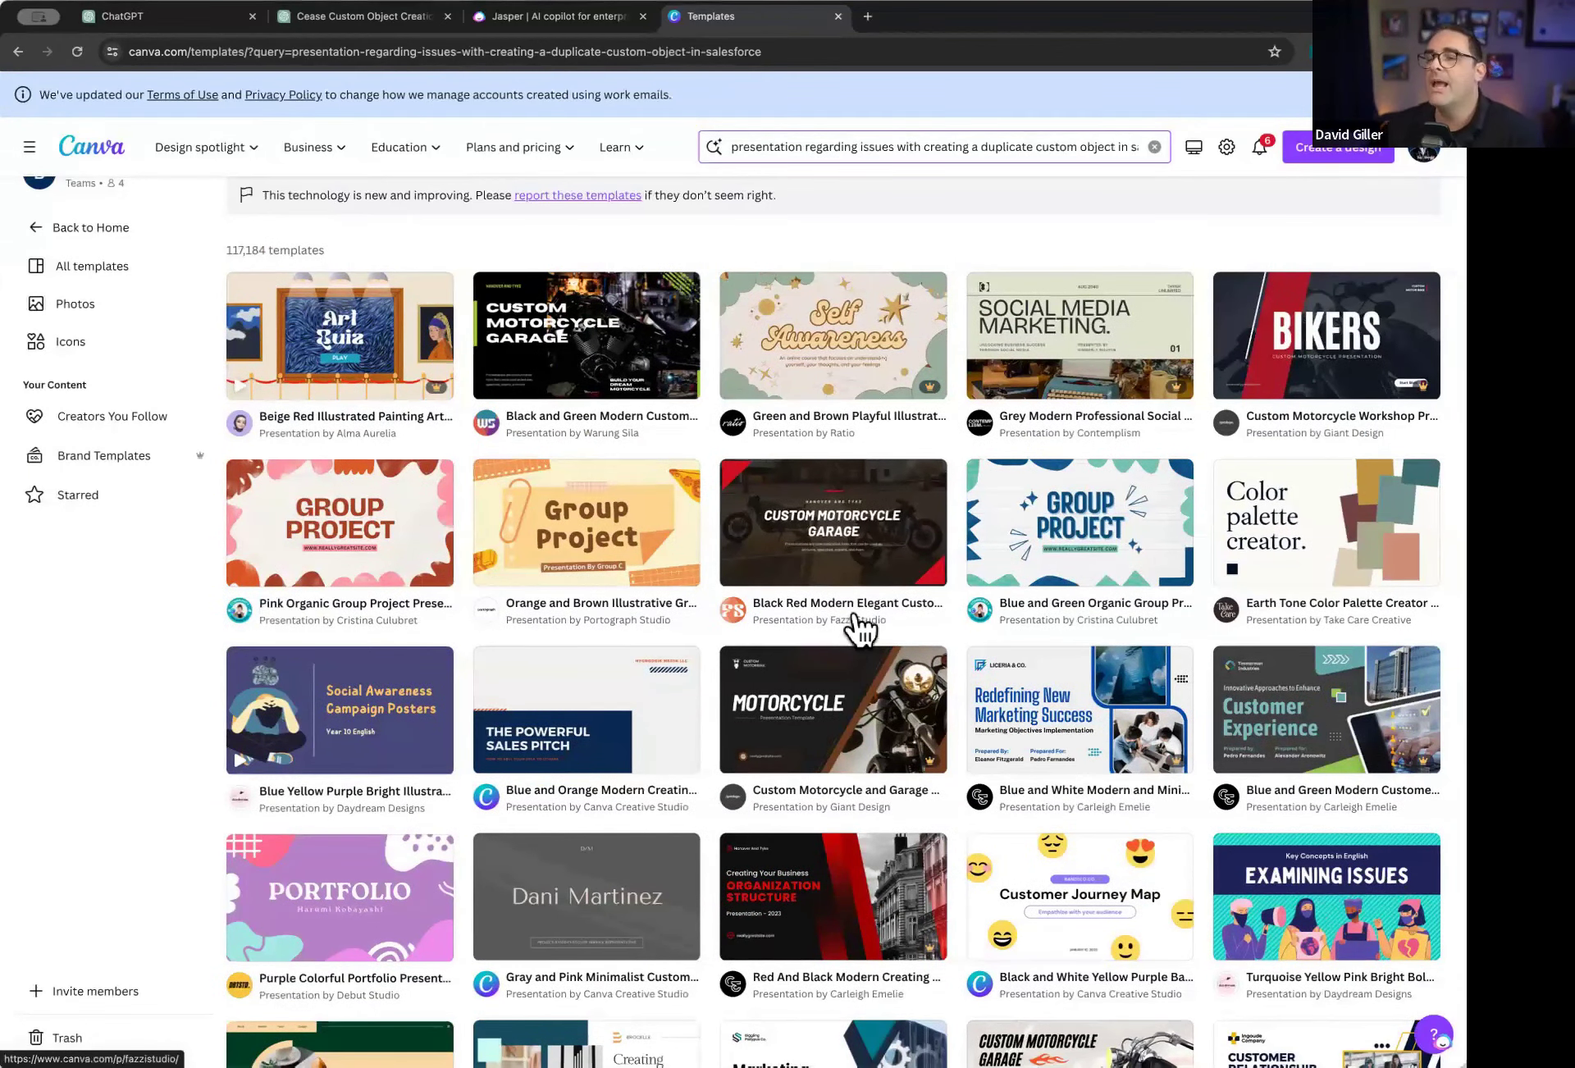
pyautogui.scroll(5, 794, 633)
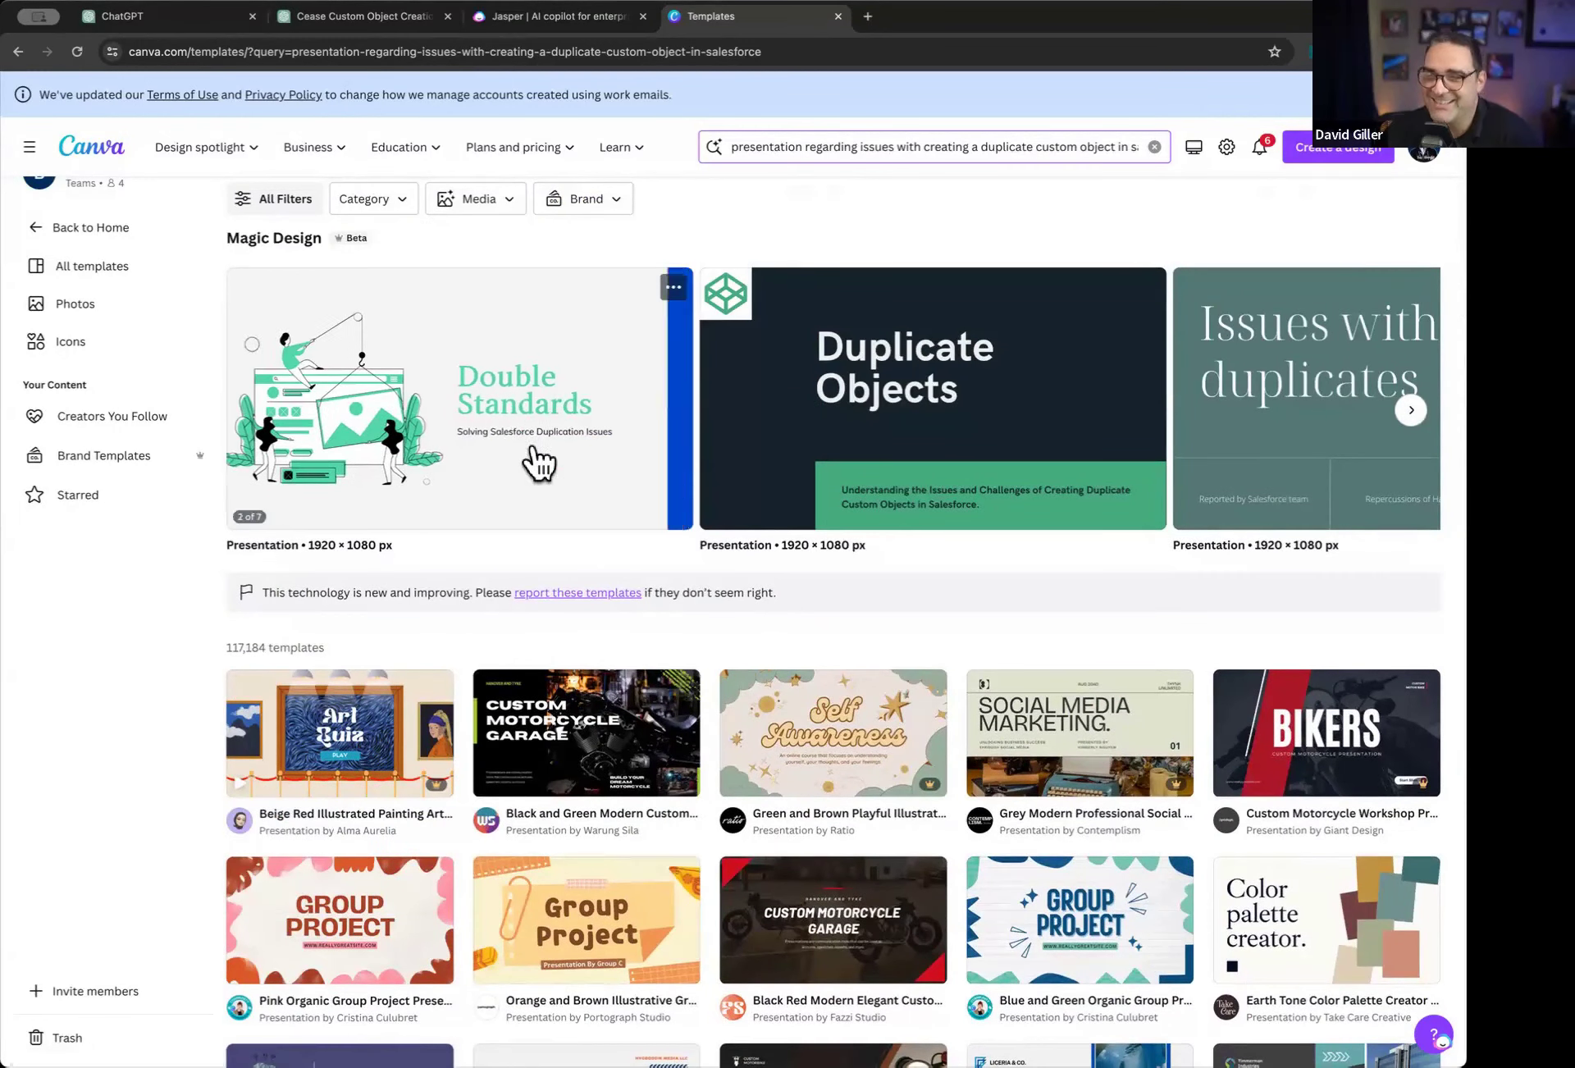
# Browse the Magic Design presentation suggestions about duplicate Salesforce custom objects and compare their cover slides
pyautogui.scroll(2, 327, 377)
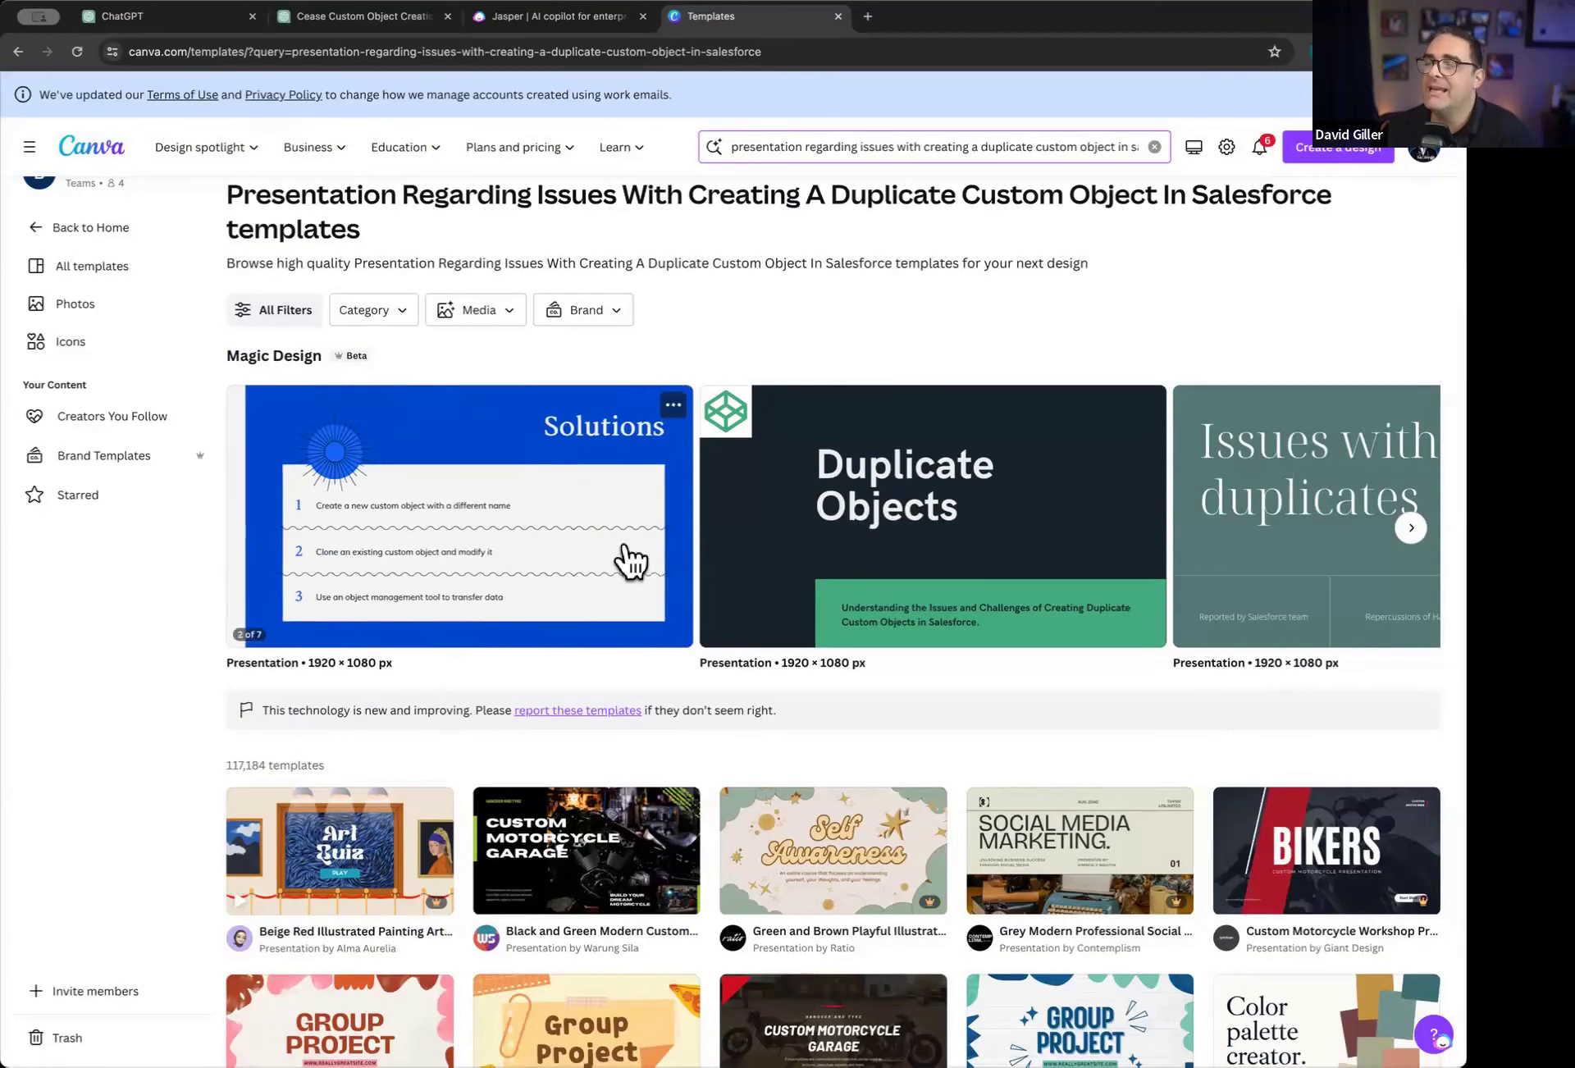
pyautogui.hscroll(8, 623, 562)
pyautogui.hscroll(15, 675, 584)
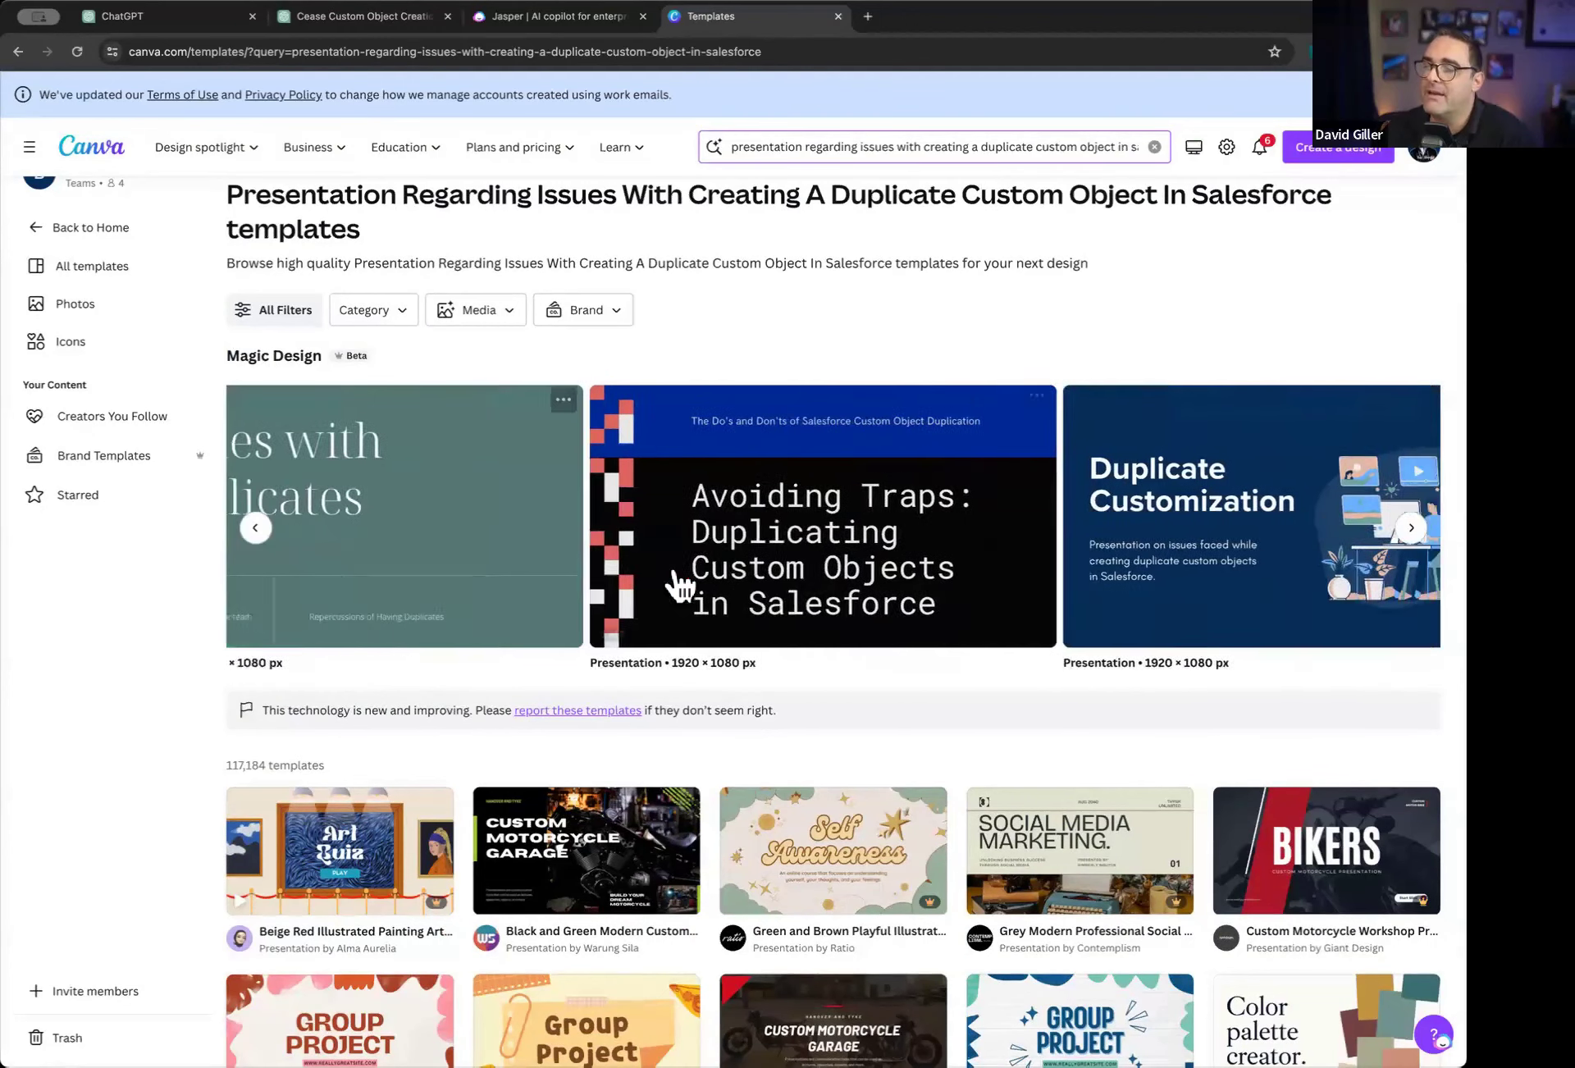
pyautogui.hscroll(4, 685, 591)
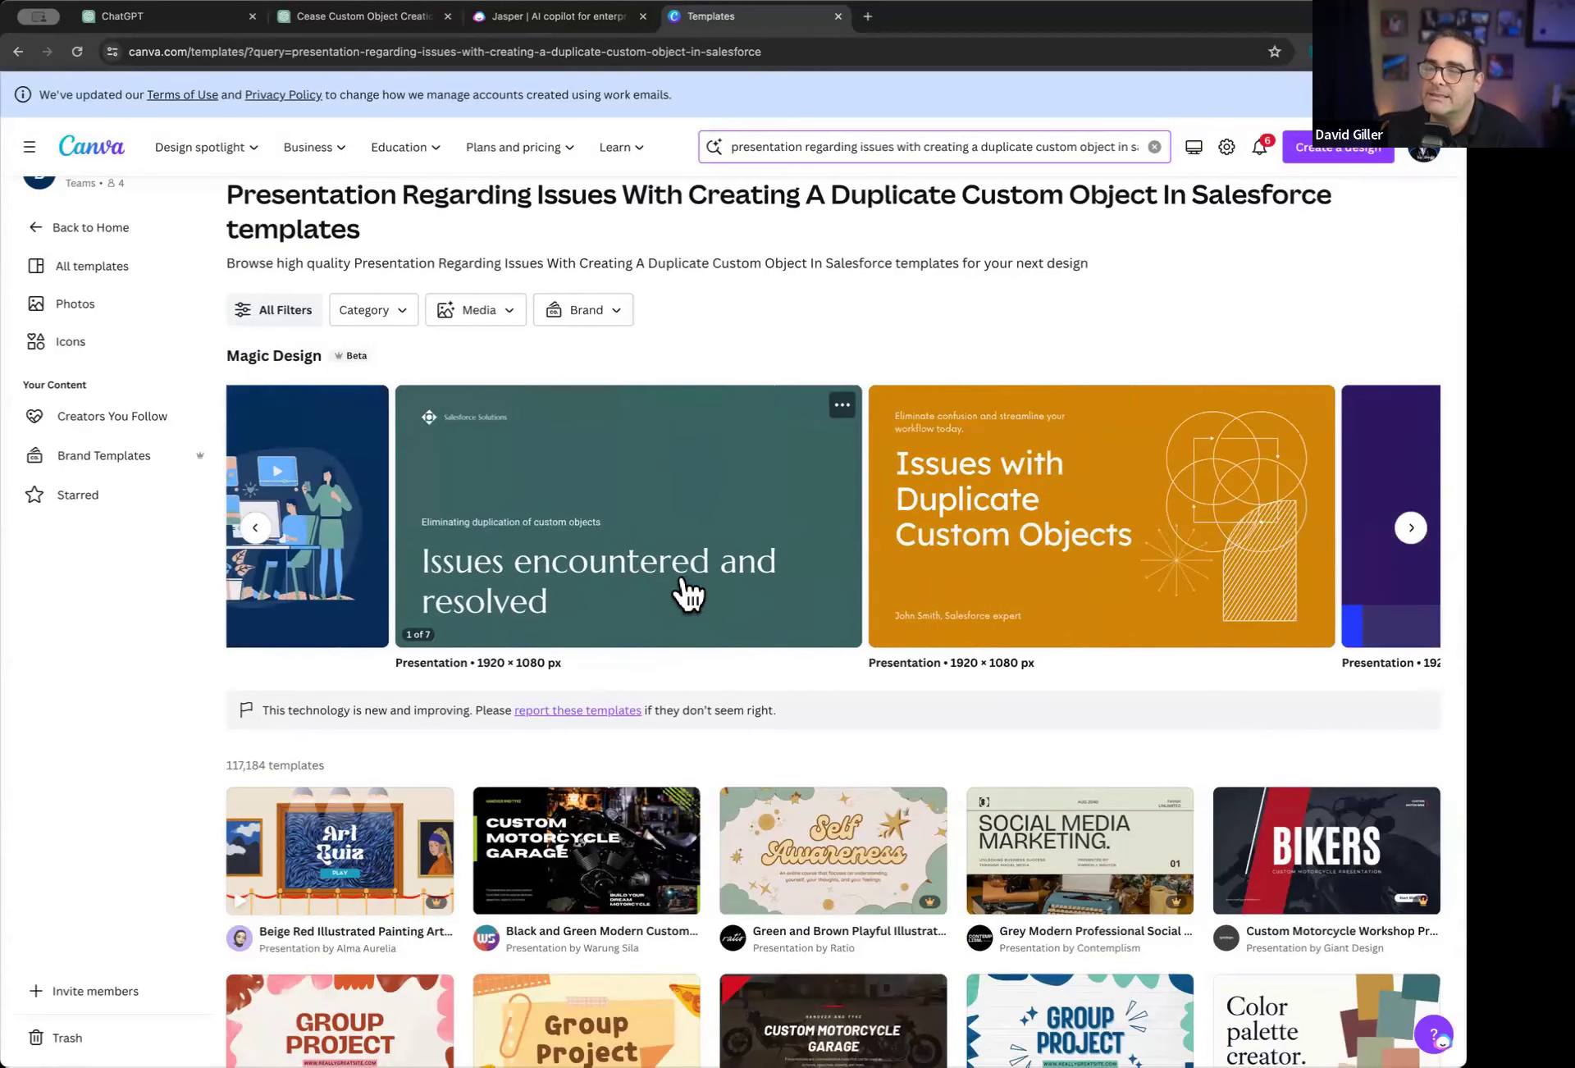
pyautogui.hscroll(3, 693, 584)
pyautogui.hscroll(3, 711, 562)
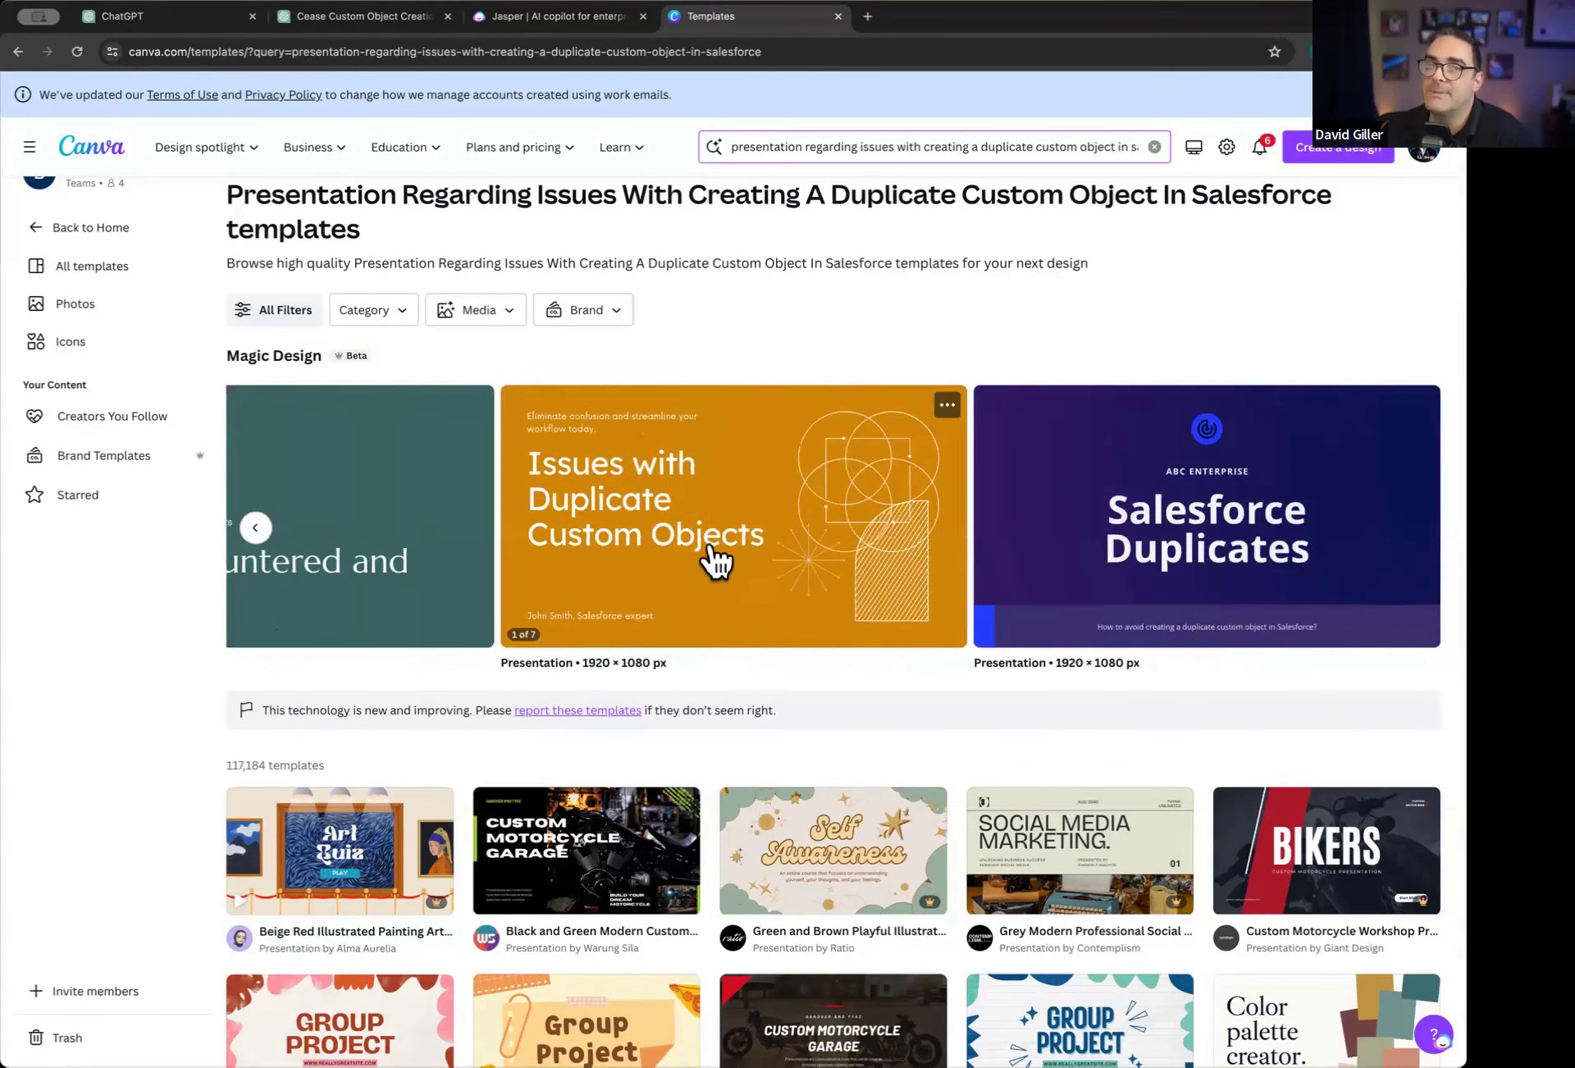
pyautogui.hscroll(-3, 712, 554)
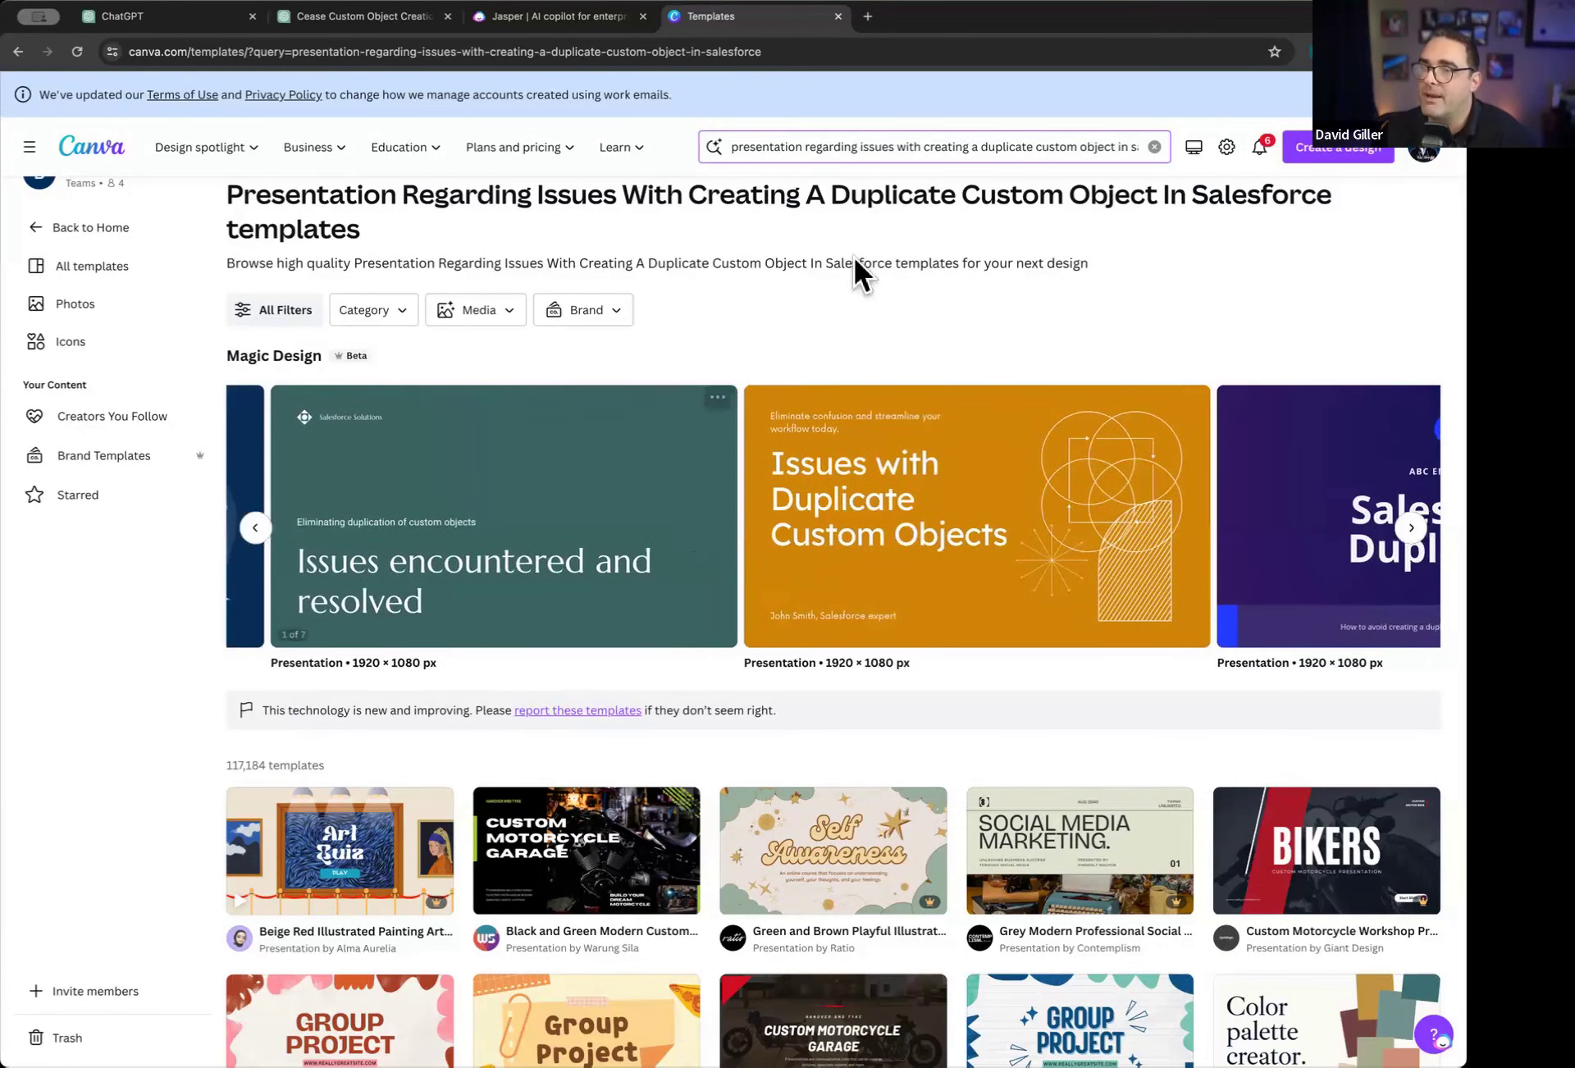
pyautogui.click(1008, 146)
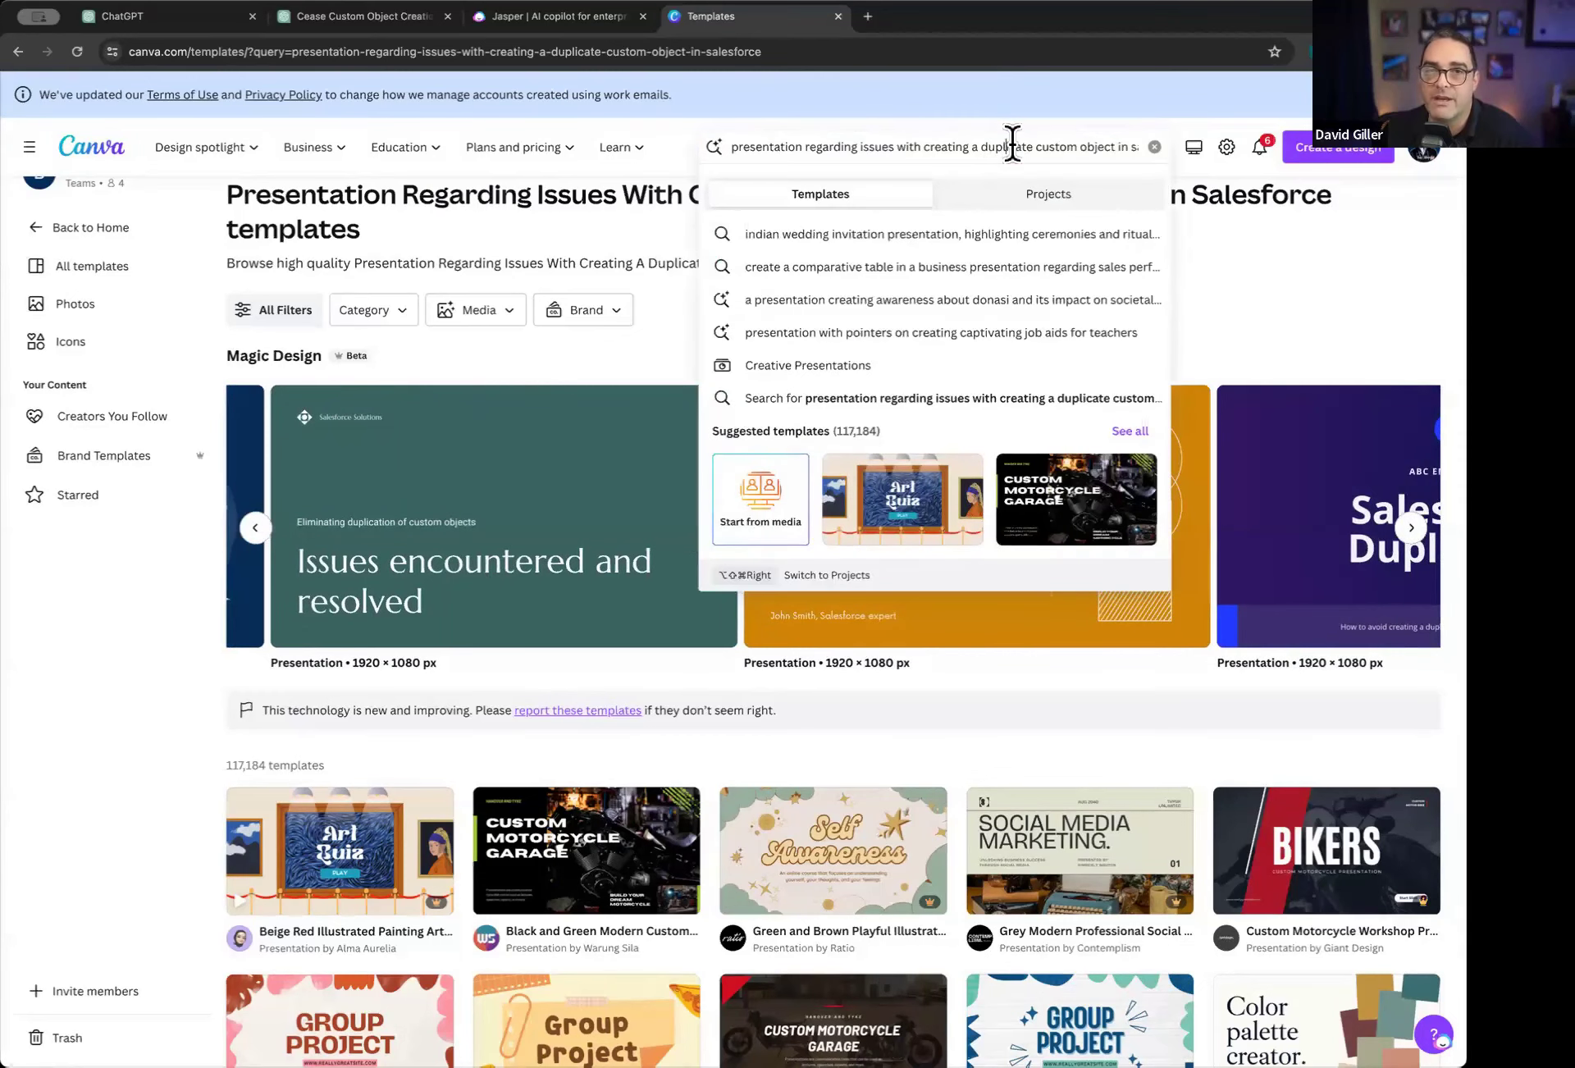
pyautogui.click(510, 377)
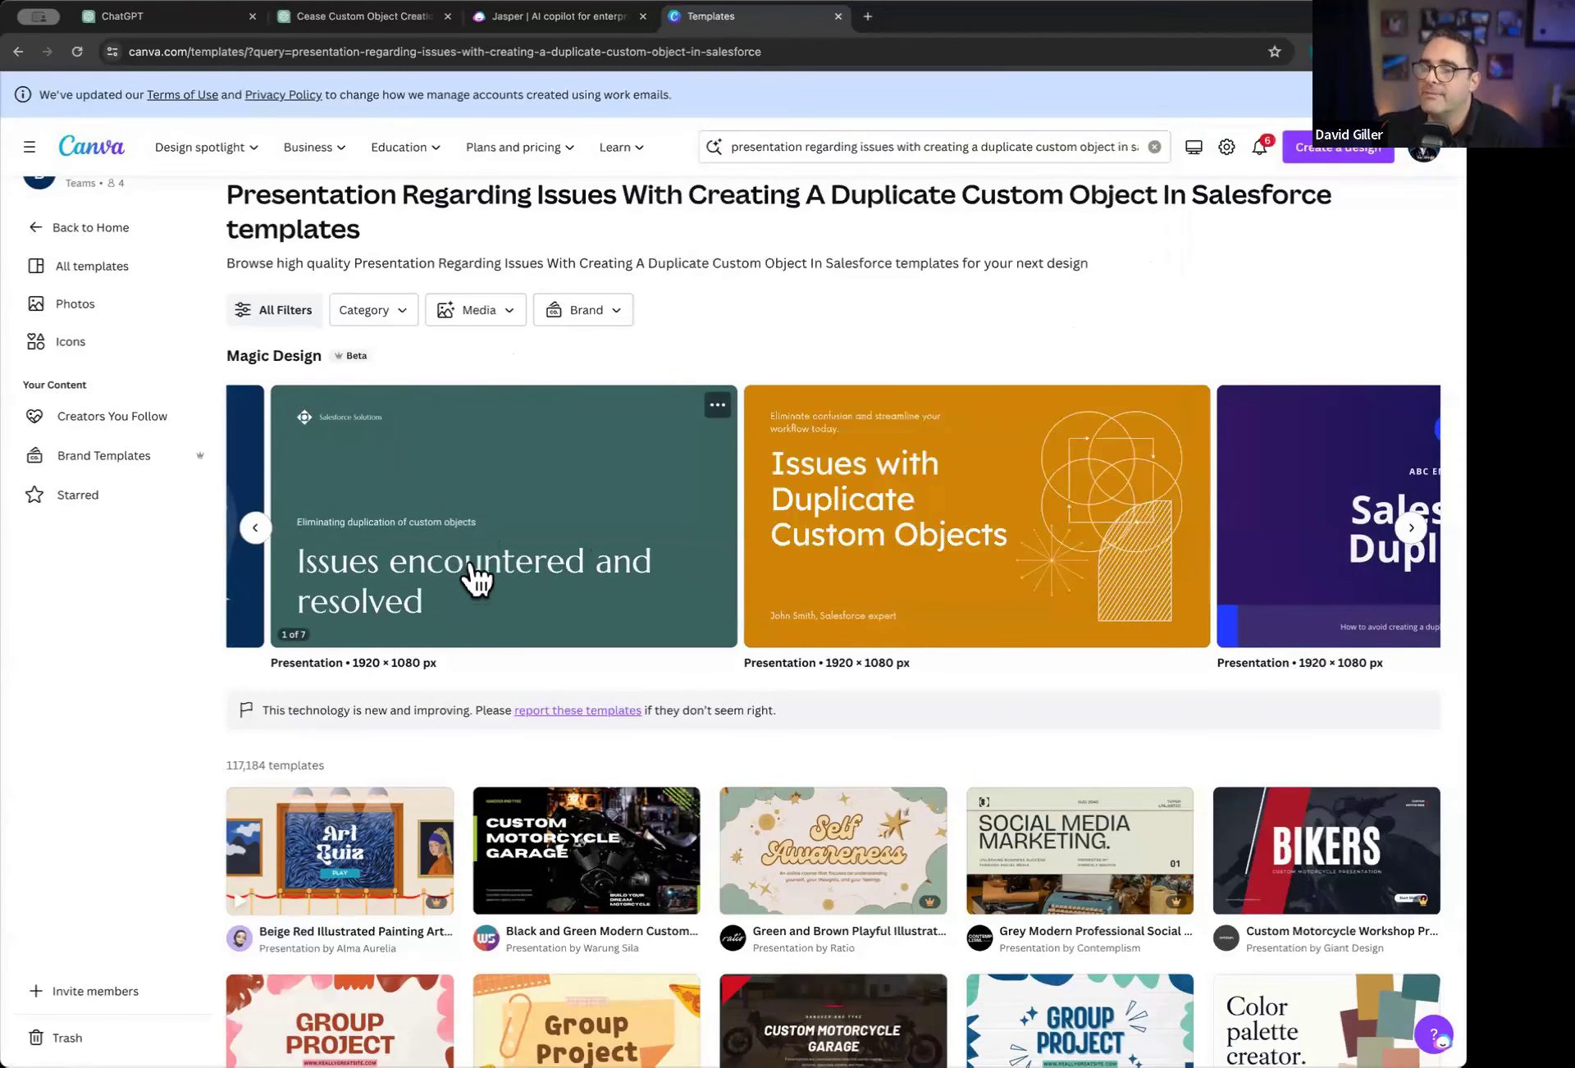
pyautogui.hscroll(-5, 476, 574)
# Open the preview of the "Duplicate Customization" Magic Design presentation and look through its slides to the closing one
pyautogui.click(607, 536)
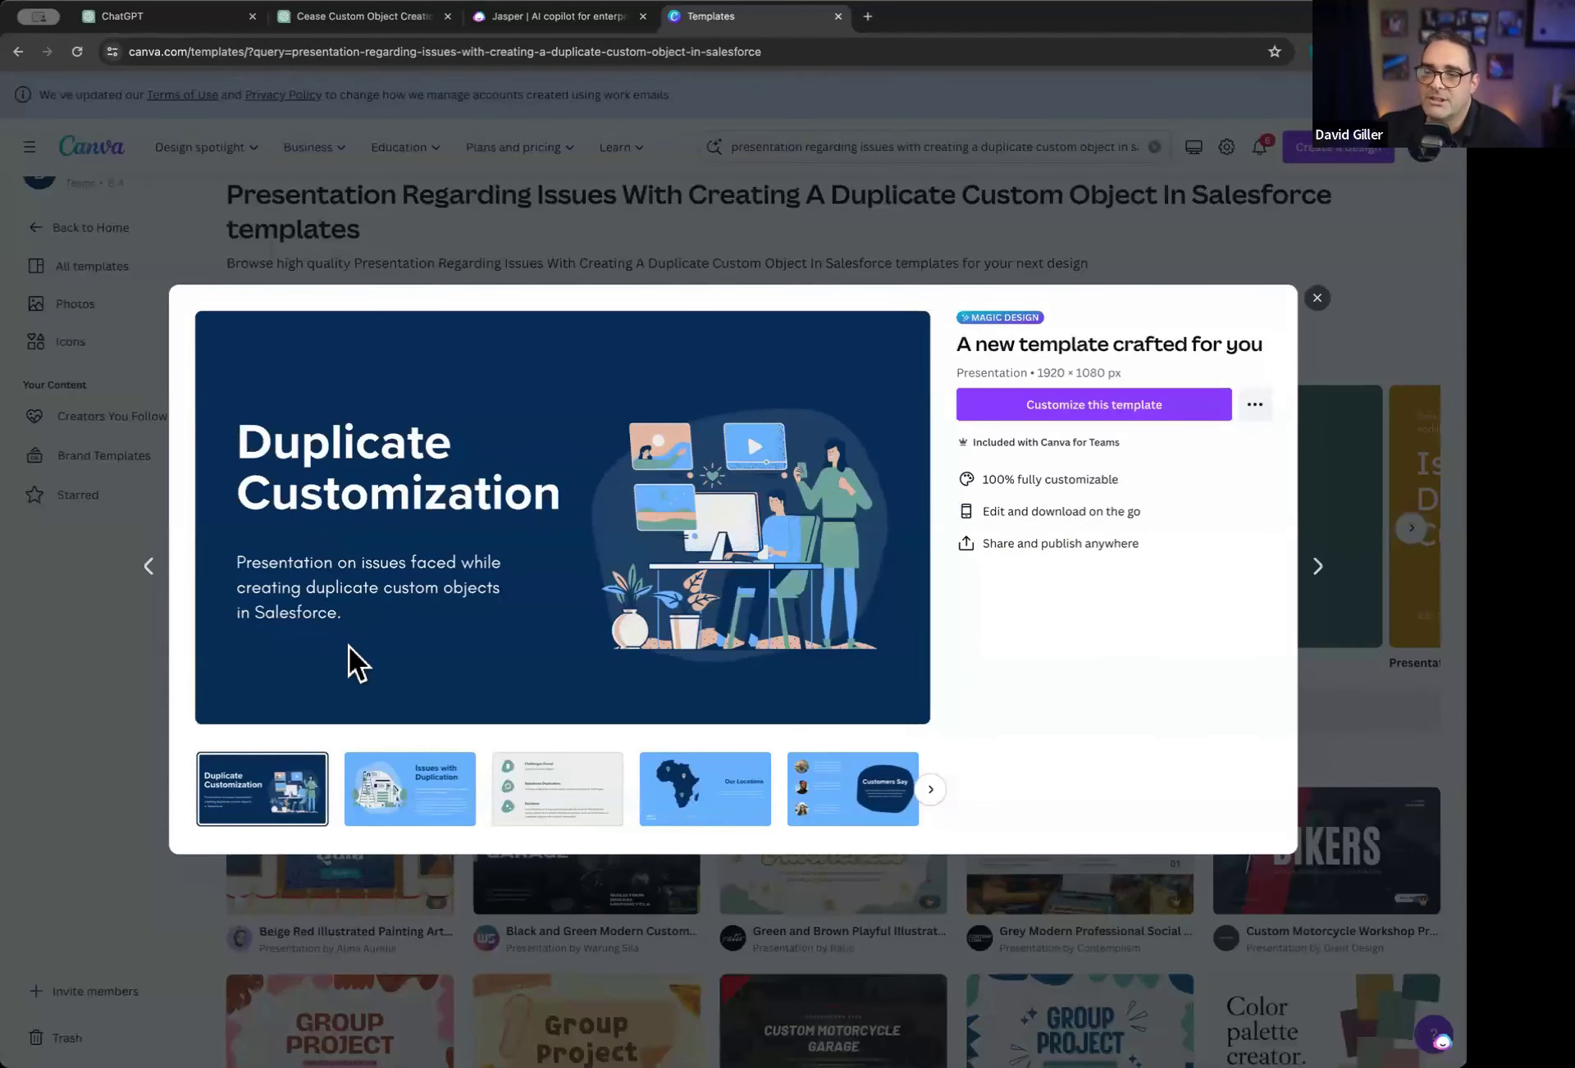
pyautogui.click(439, 801)
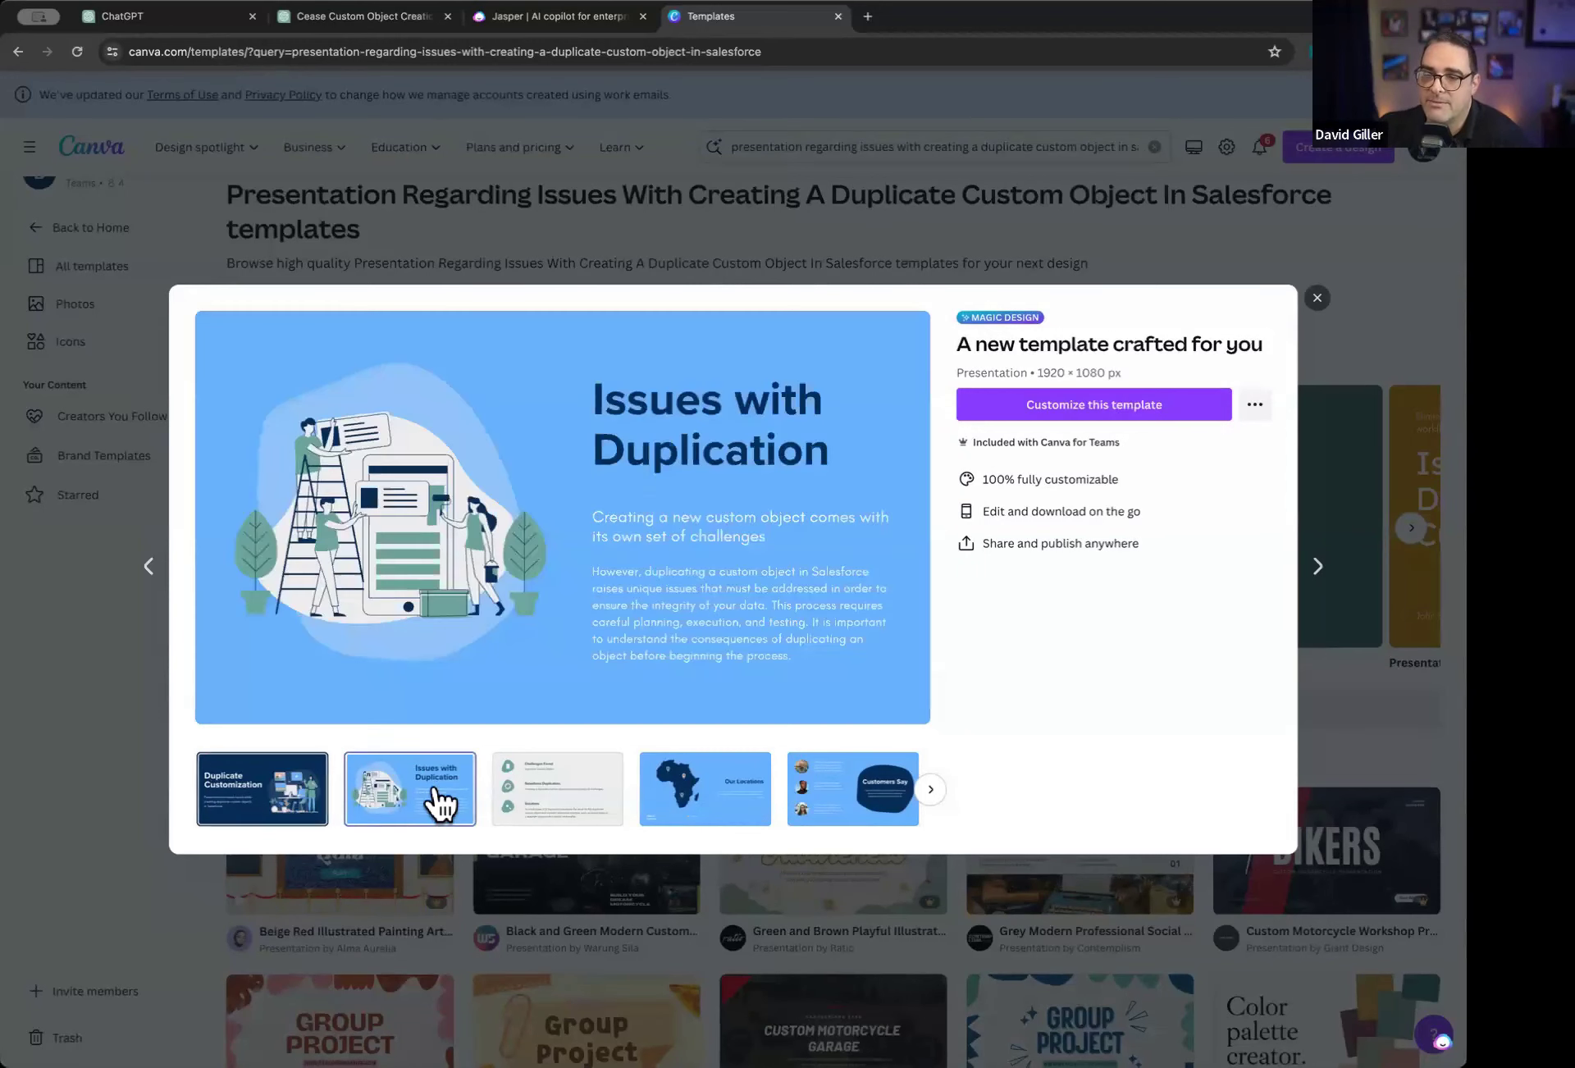
pyautogui.click(545, 791)
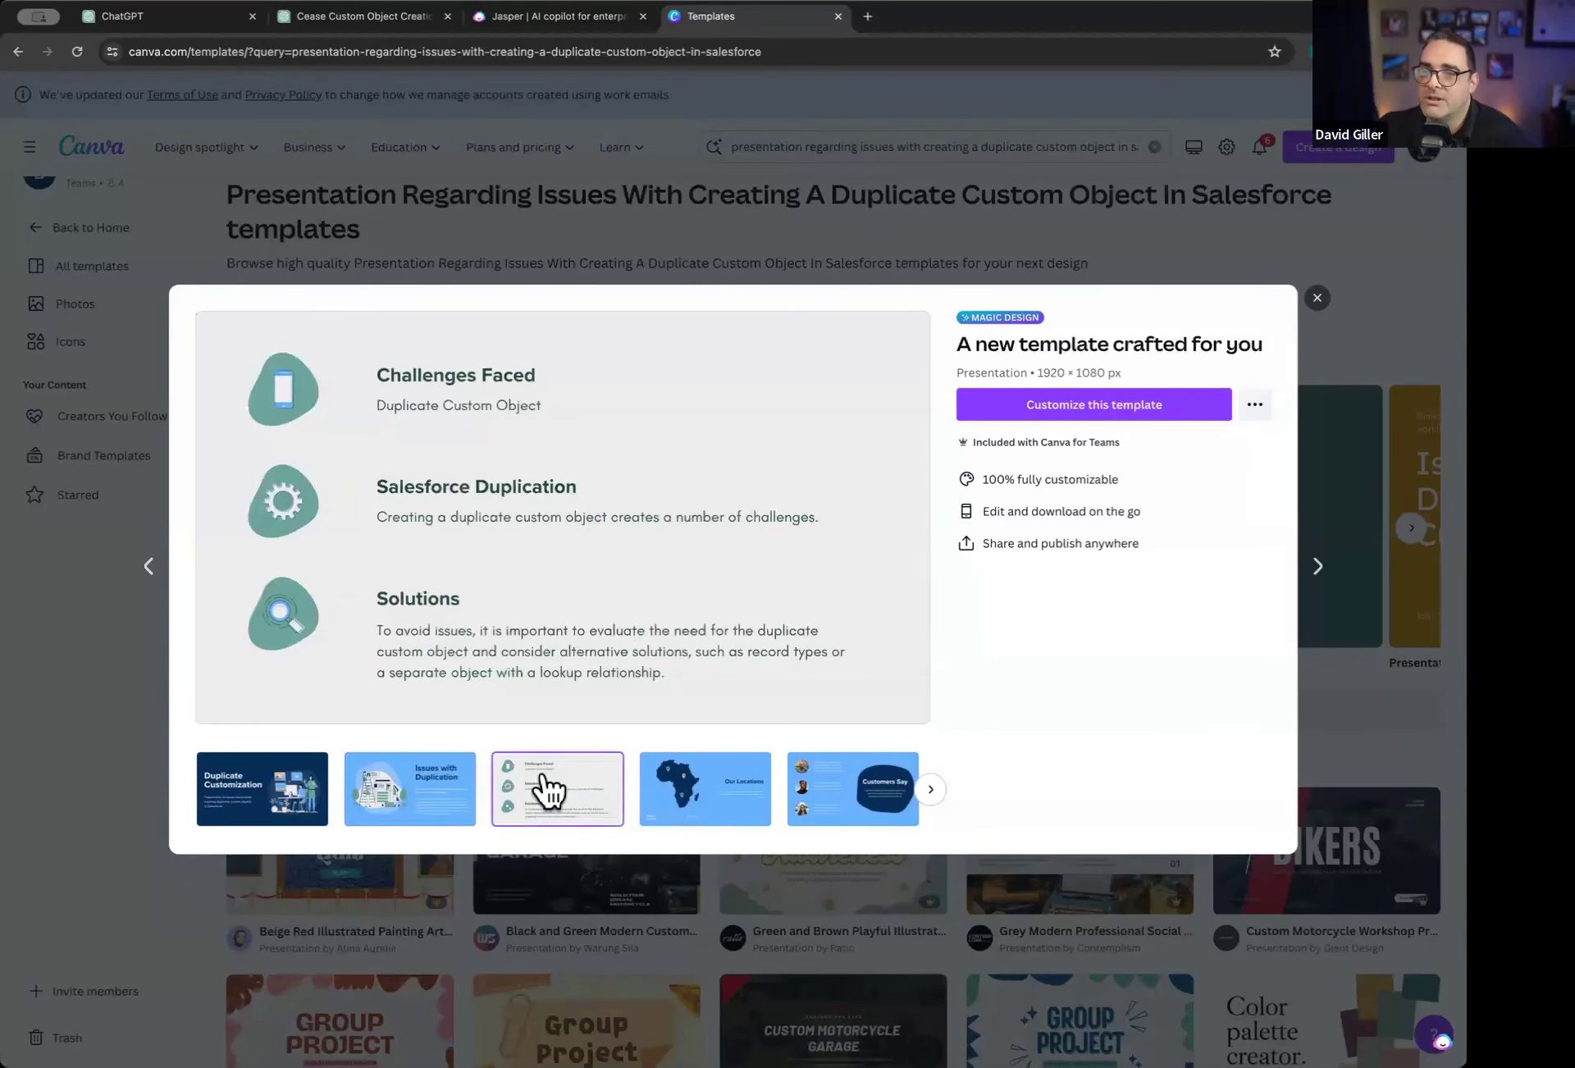
pyautogui.click(726, 799)
pyautogui.click(869, 800)
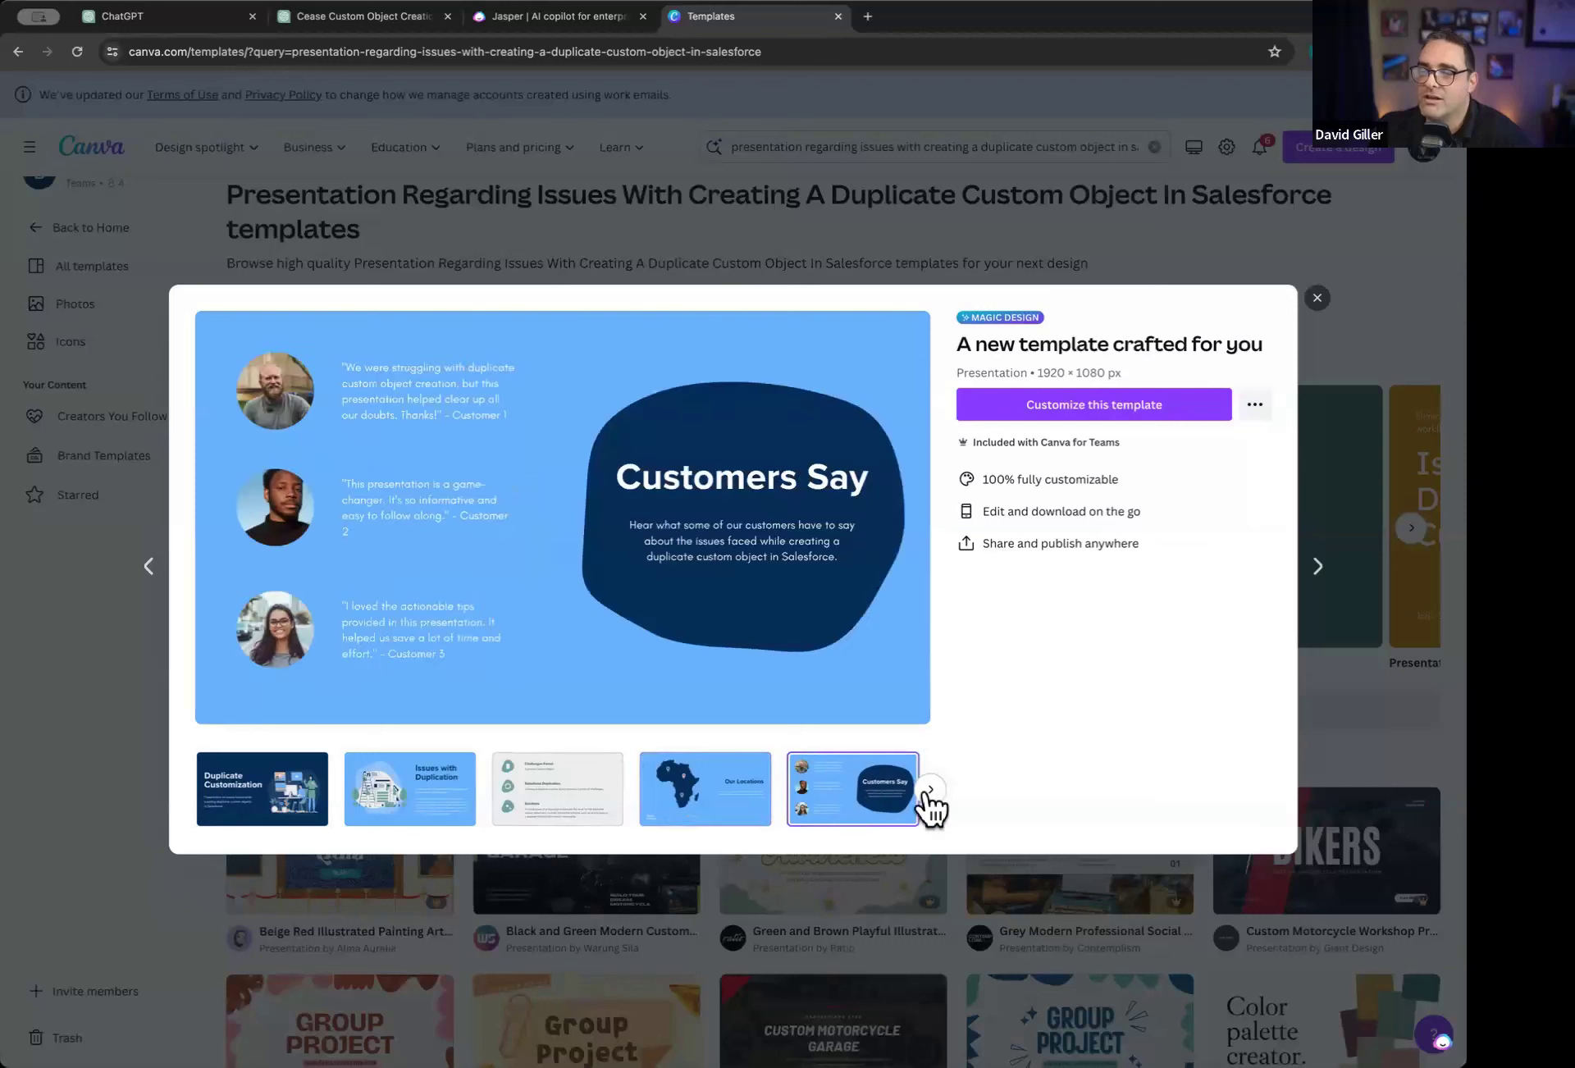
pyautogui.click(930, 789)
pyautogui.click(755, 816)
pyautogui.click(836, 802)
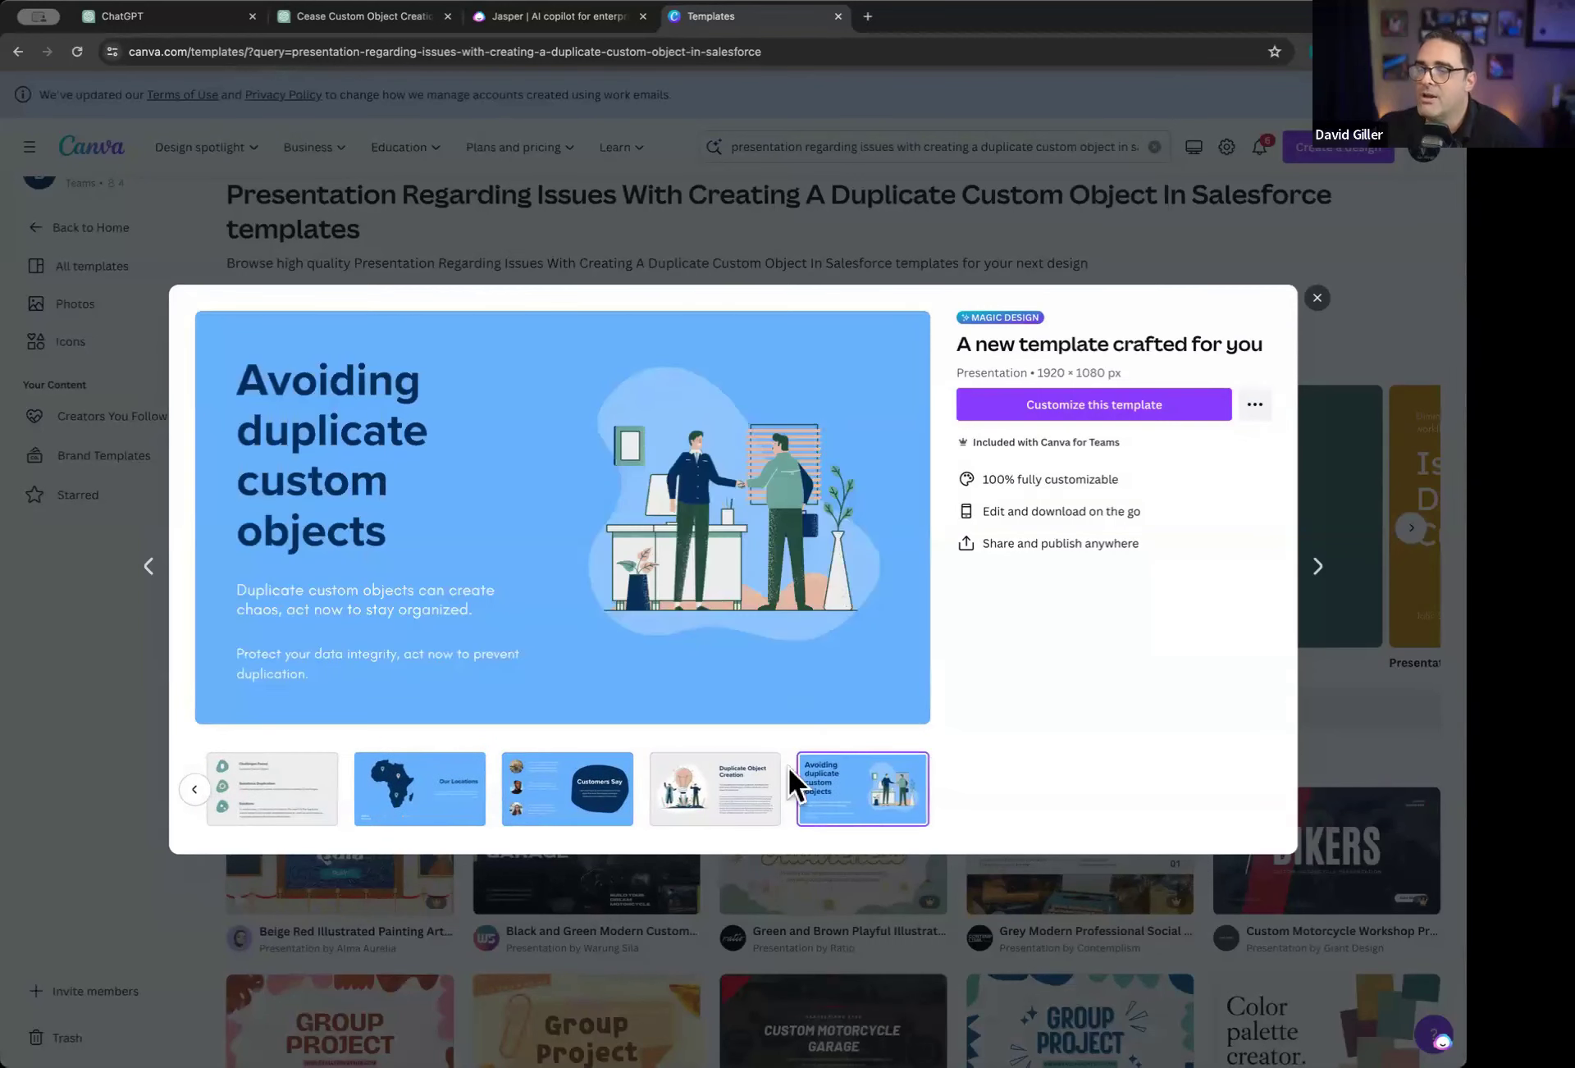
pyautogui.hscroll(-5, 775, 808)
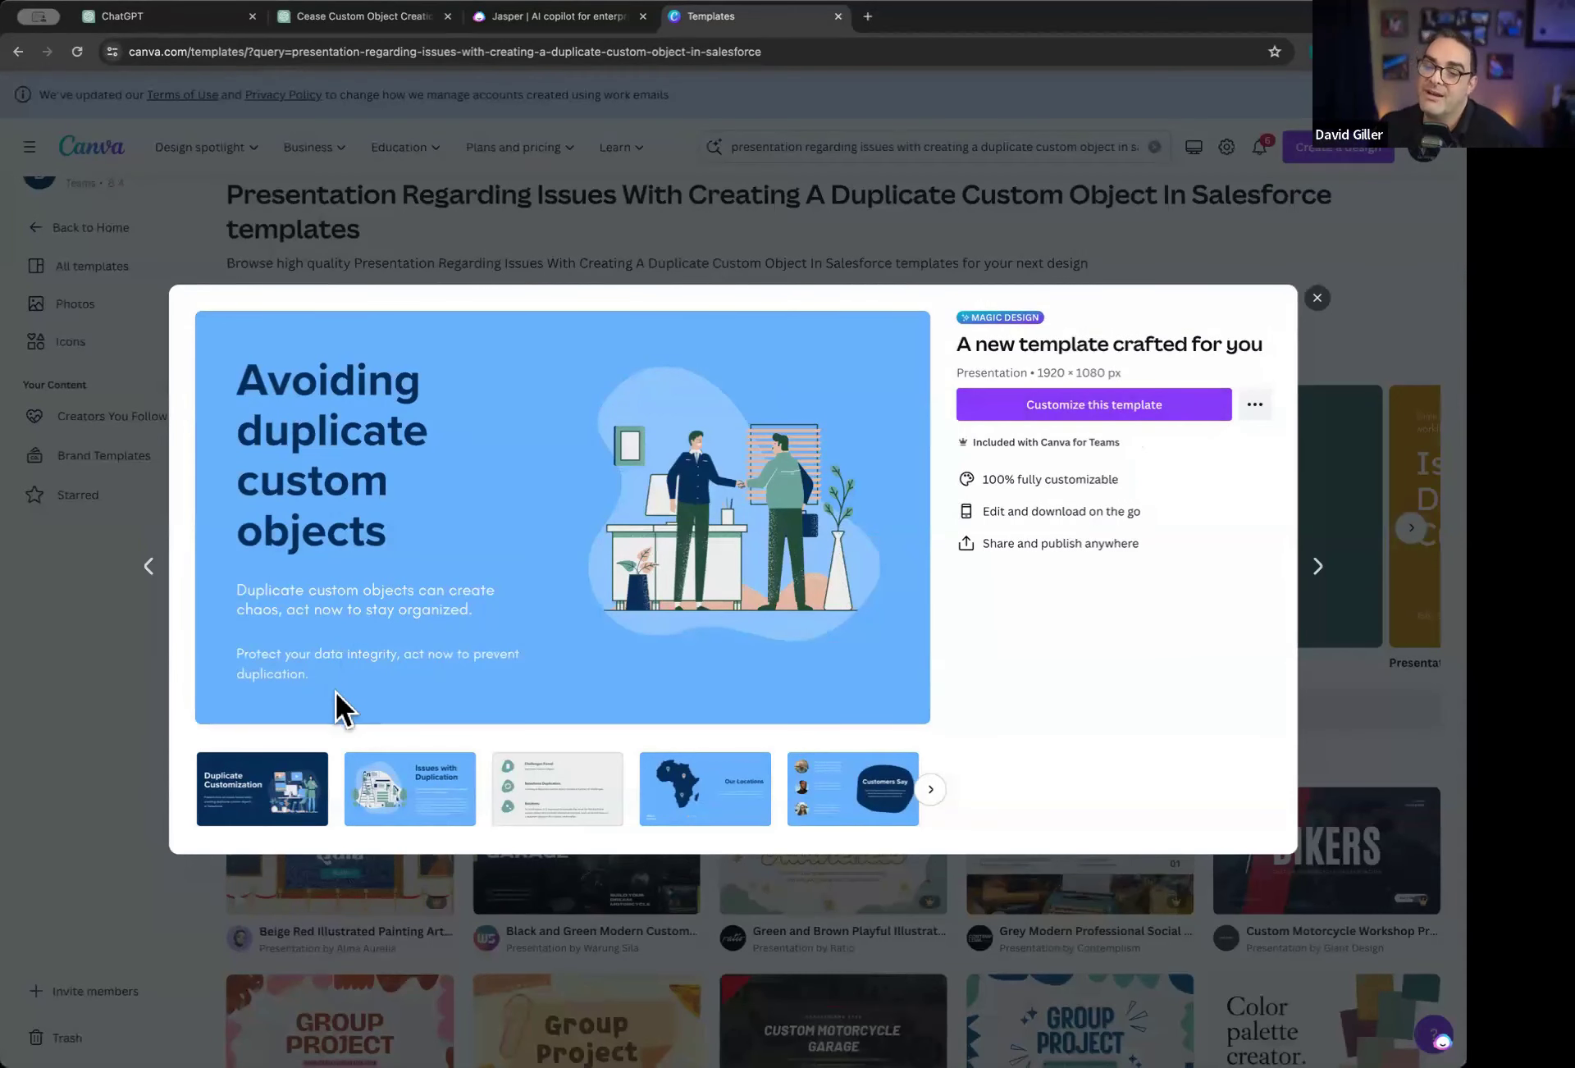
# Switch to the ChatGPT slide outline and back to the Canva template preview to compare their content
pyautogui.click(349, 15)
pyautogui.scroll(3, 568, 443)
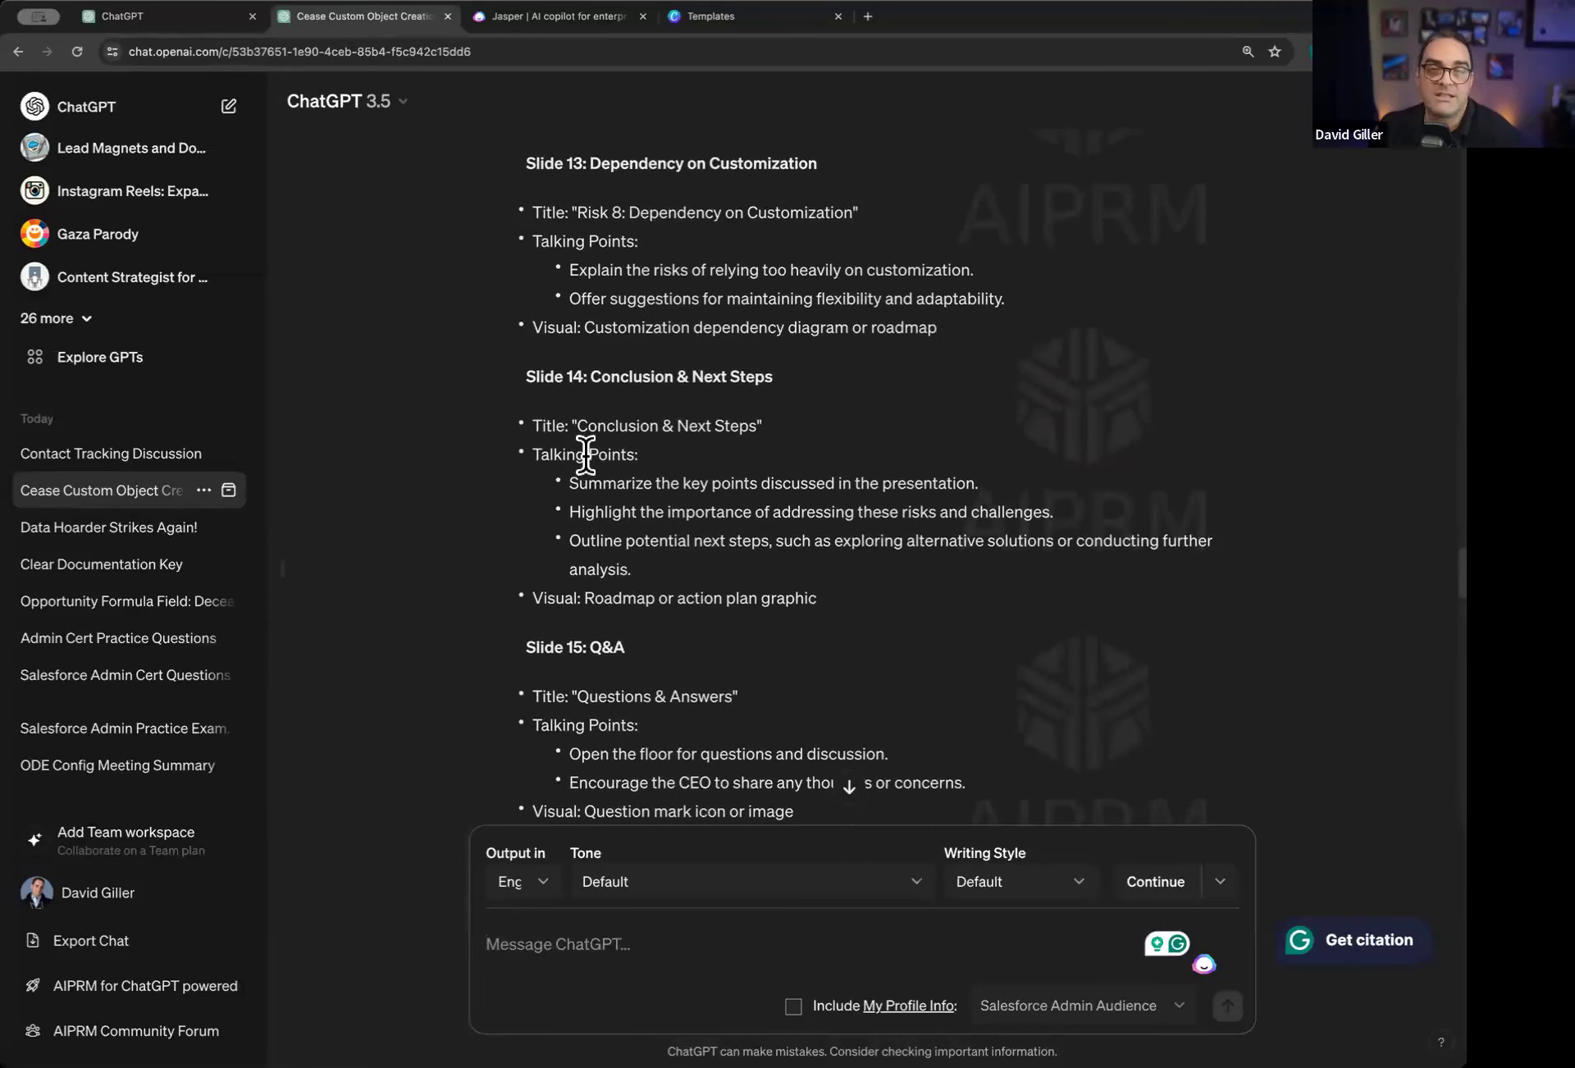
pyautogui.click(771, 19)
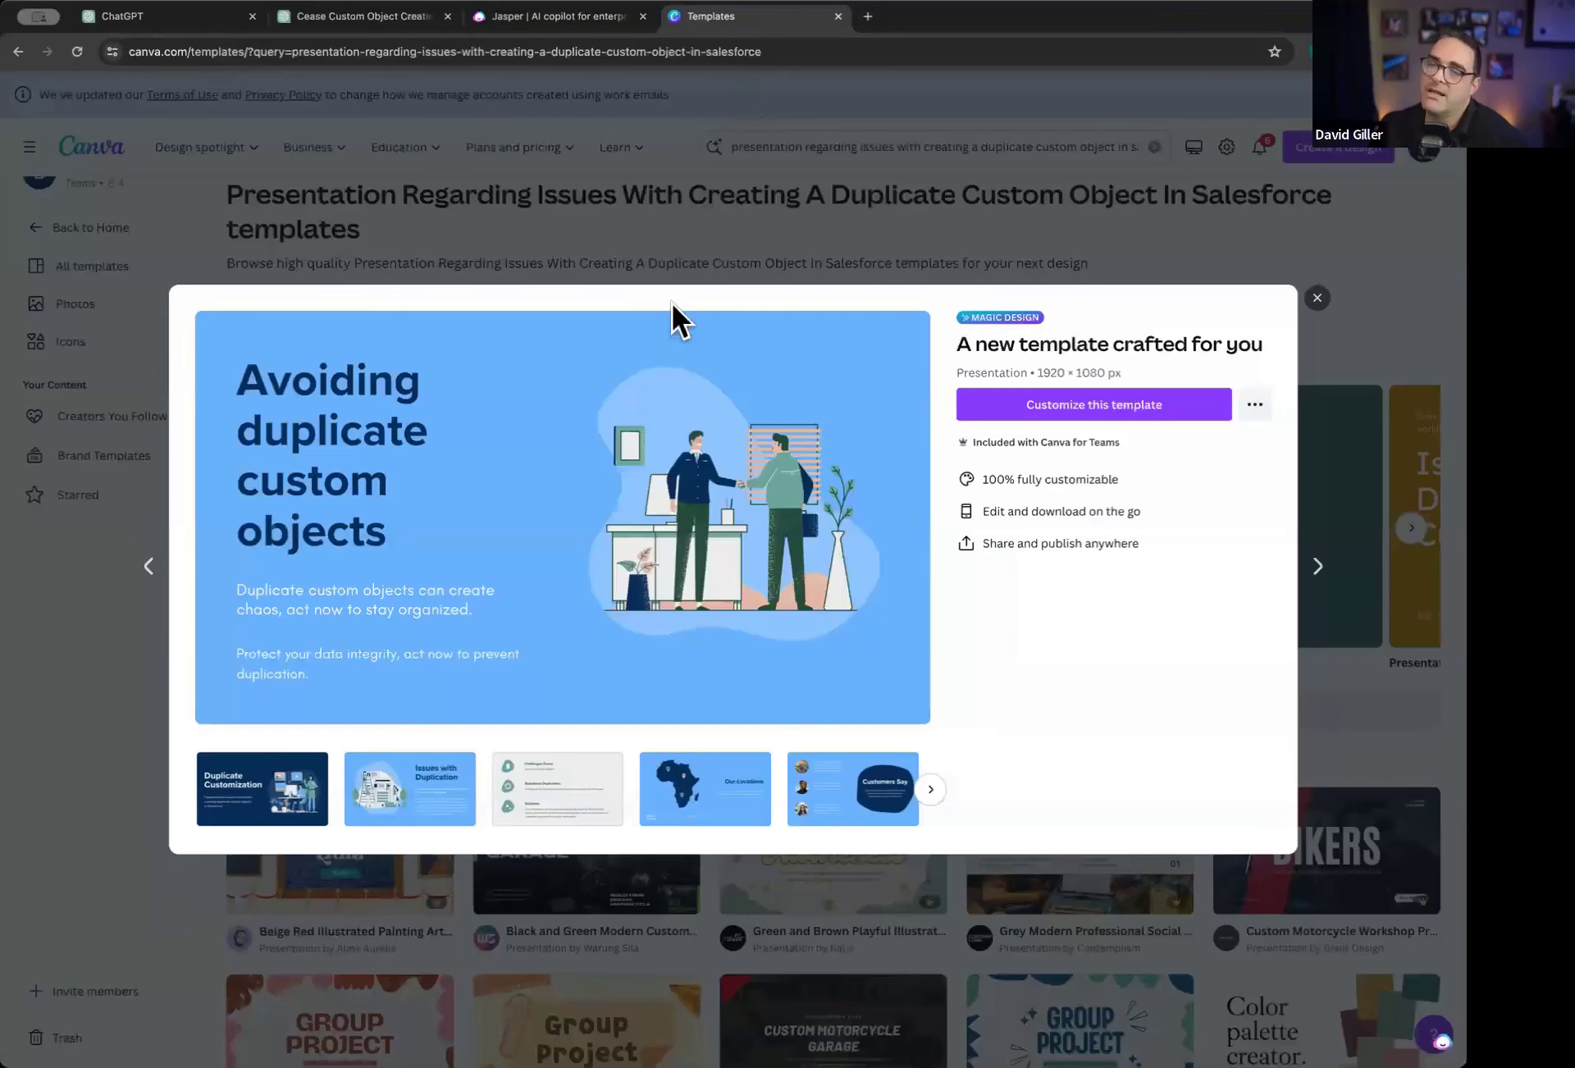
# Switch to the ChatGPT chat, hide the chat history sidebar and go back to the conversation's opening prompt
pyautogui.click(337, 19)
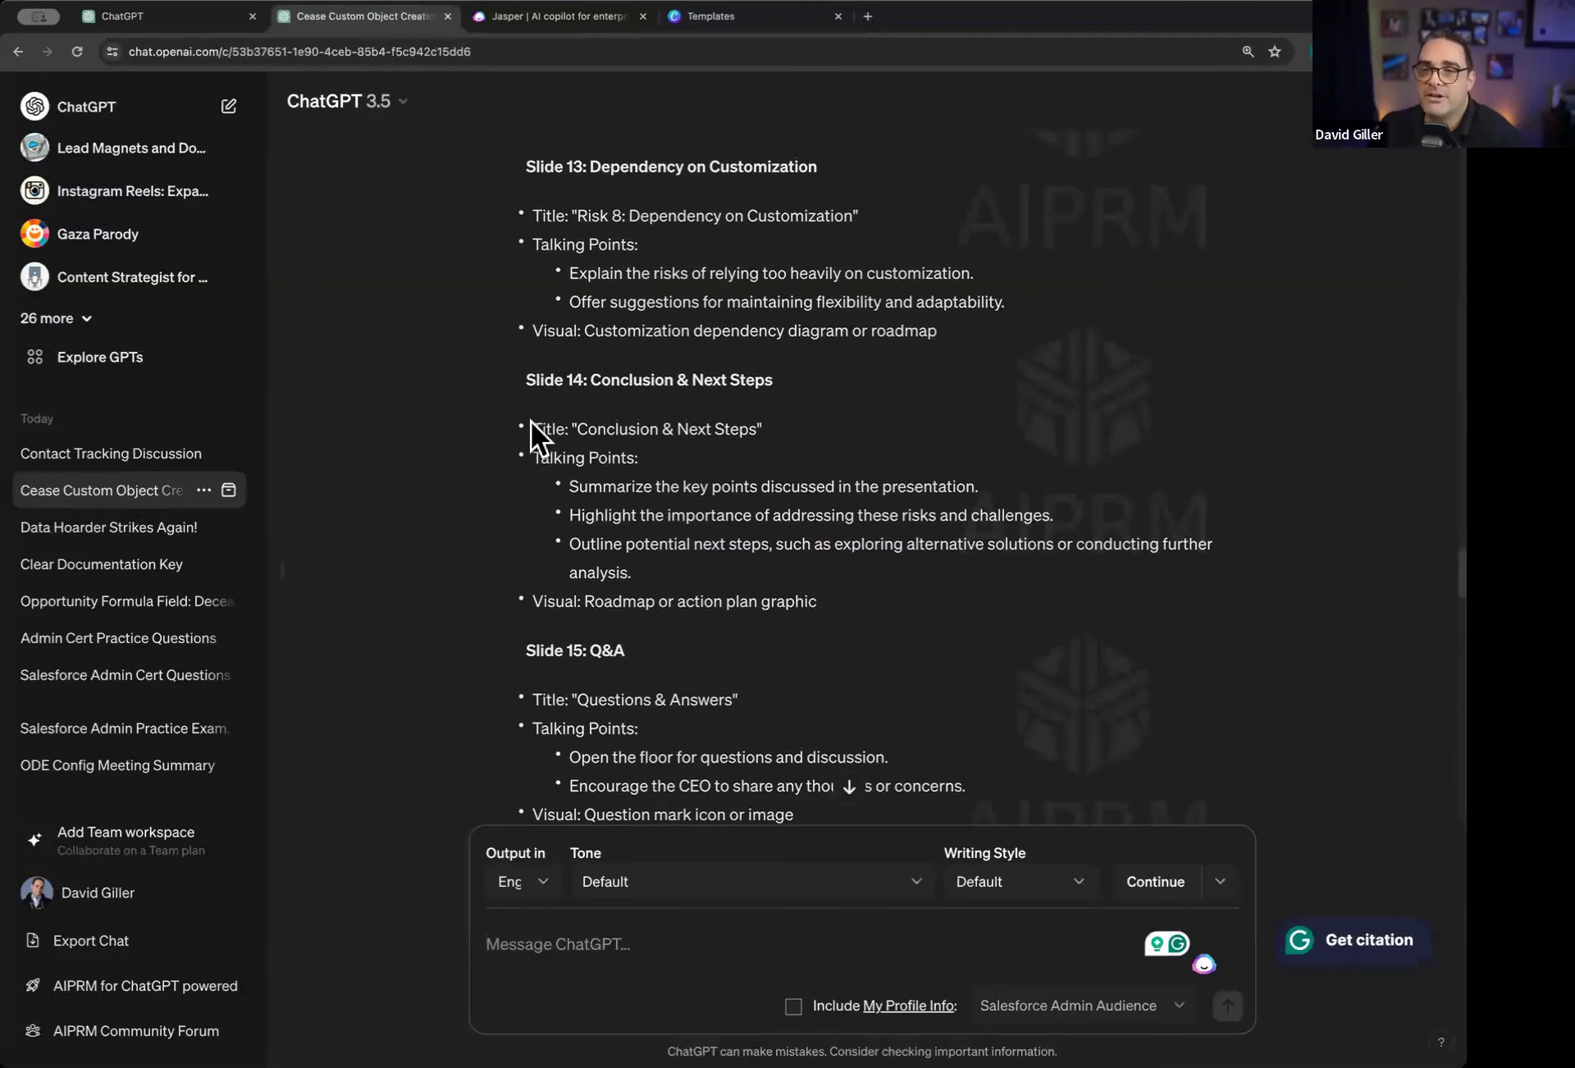
pyautogui.click(282, 568)
pyautogui.scroll(20, 585, 589)
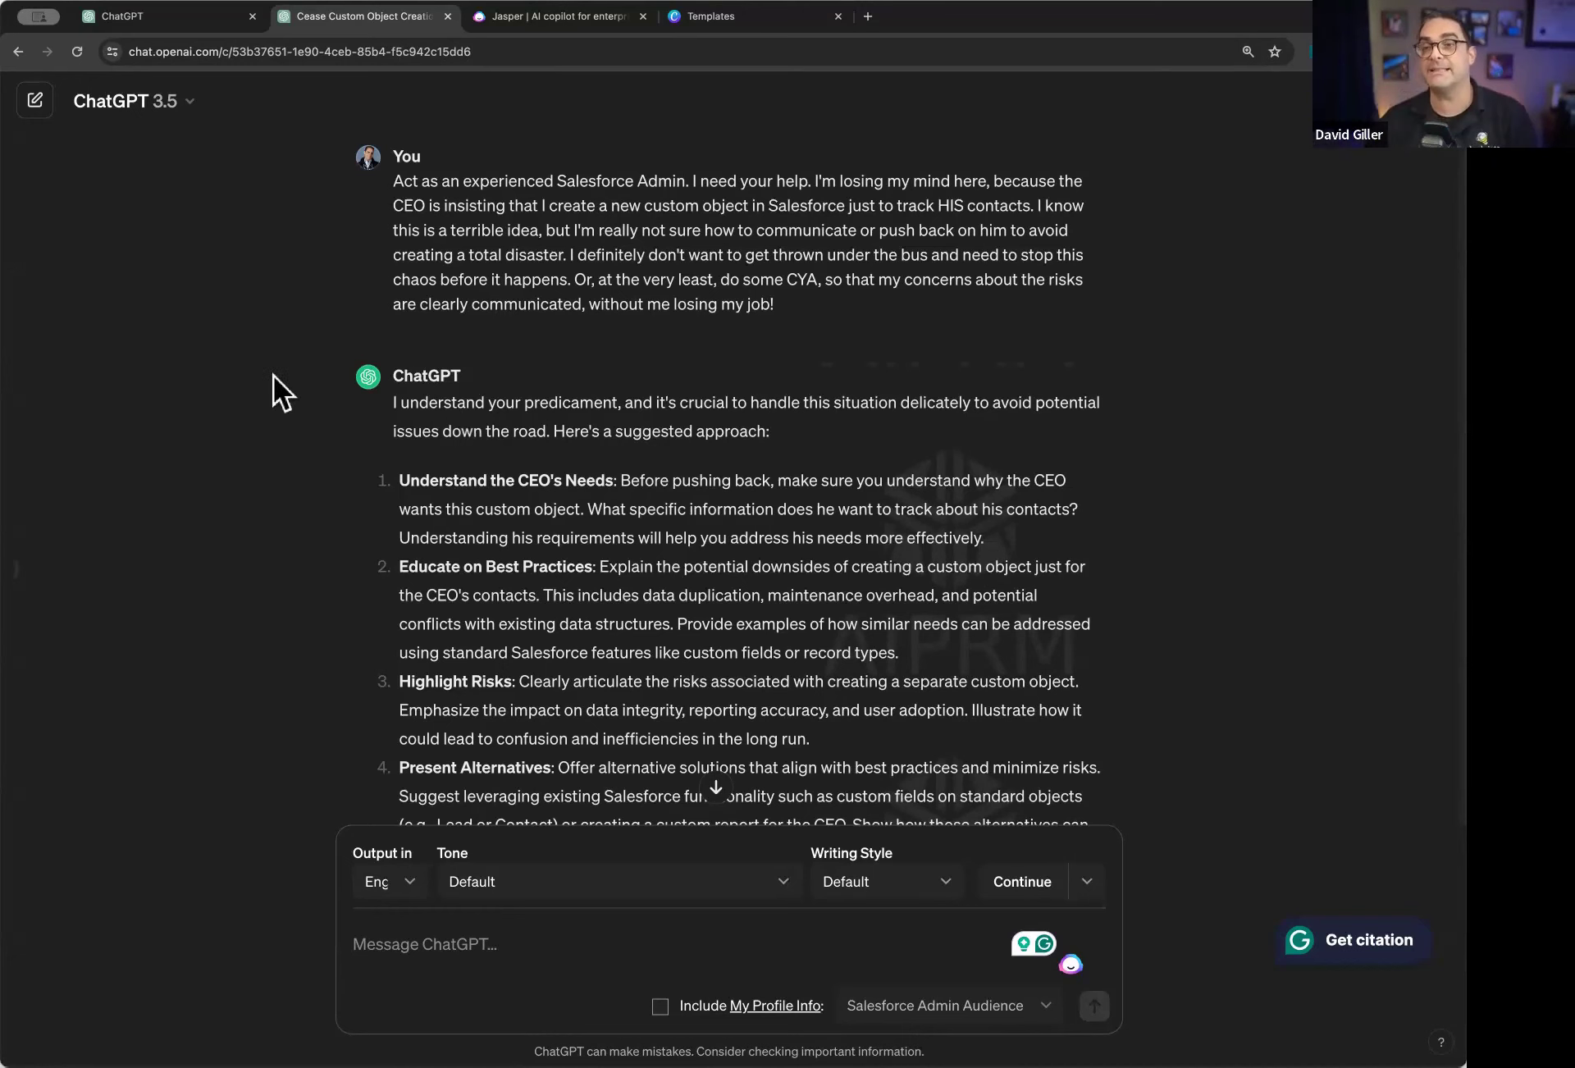
# Start a new ChatGPT chat and set its model to GPT-4
pyautogui.click(34, 95)
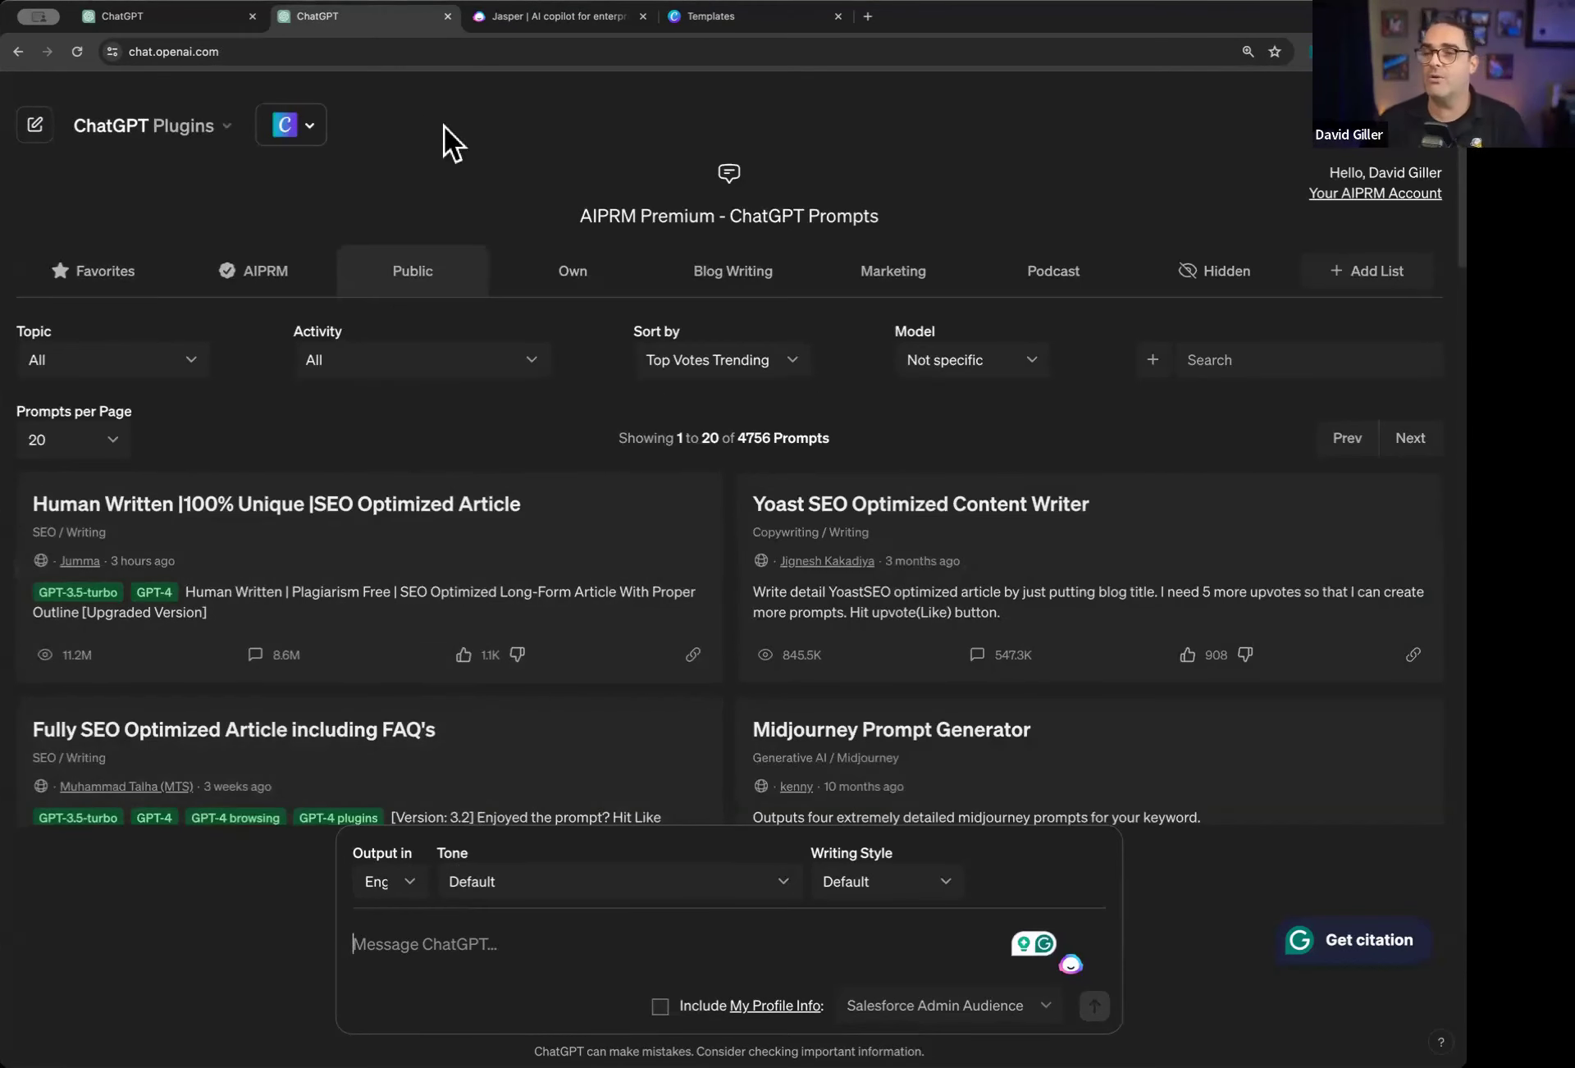
pyautogui.click(221, 132)
pyautogui.click(176, 205)
pyautogui.click(152, 132)
pyautogui.click(282, 92)
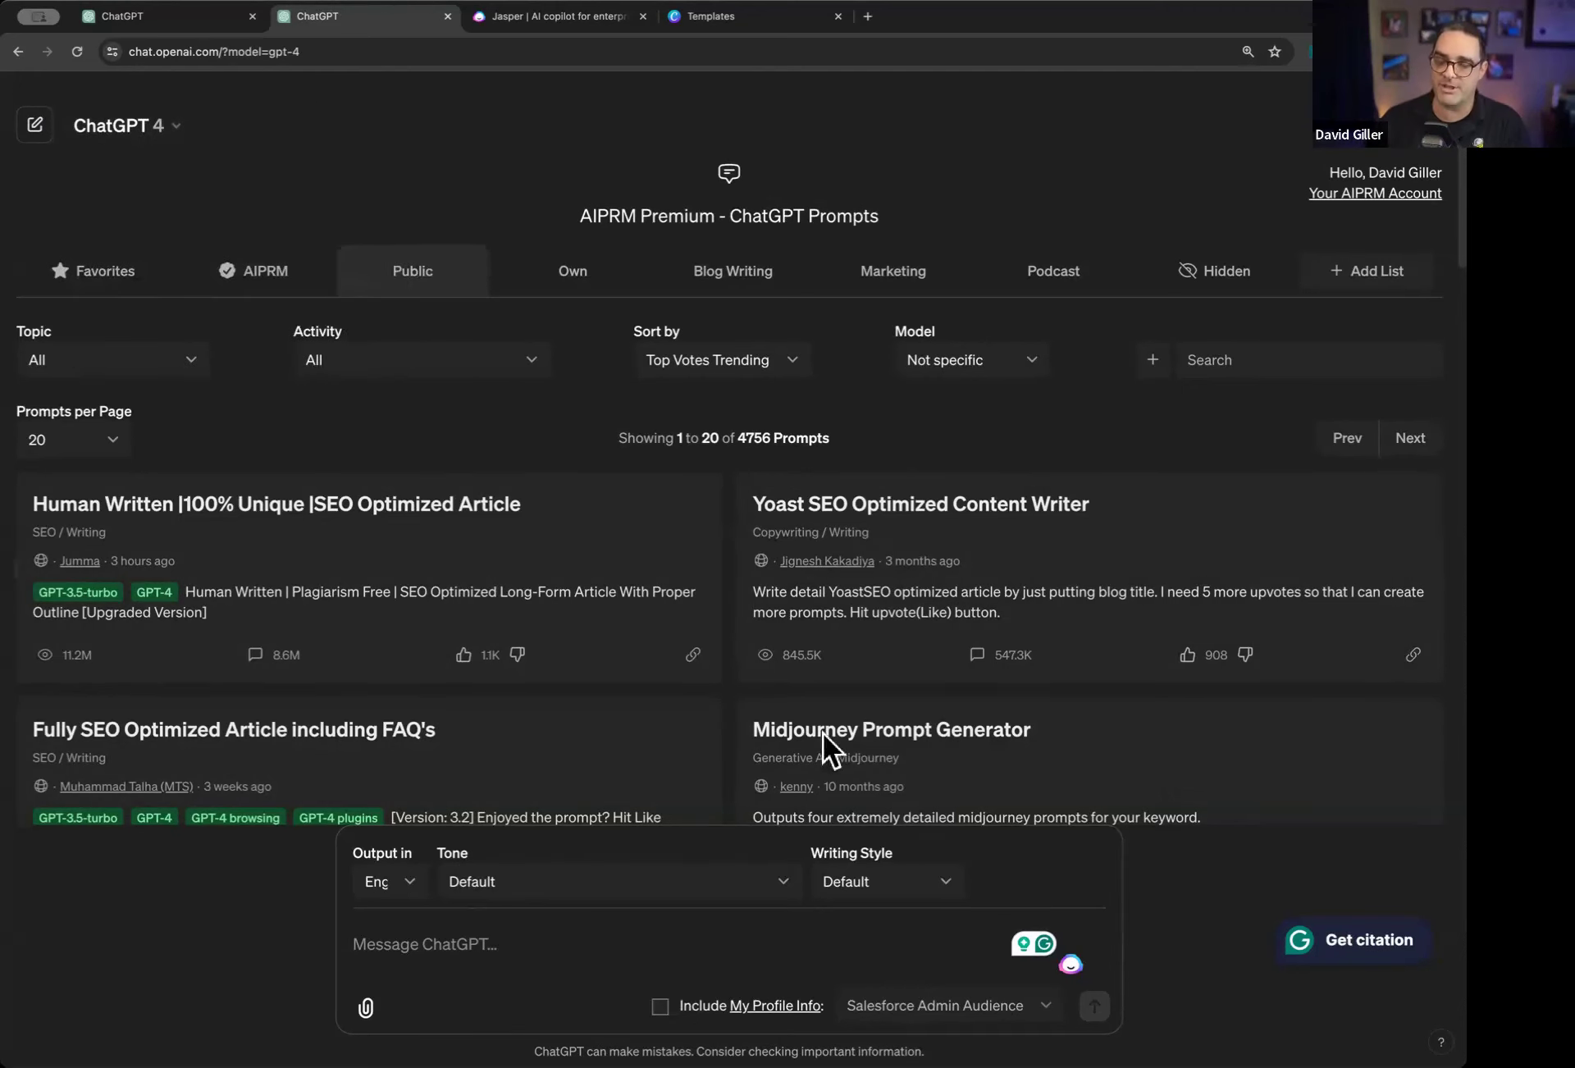